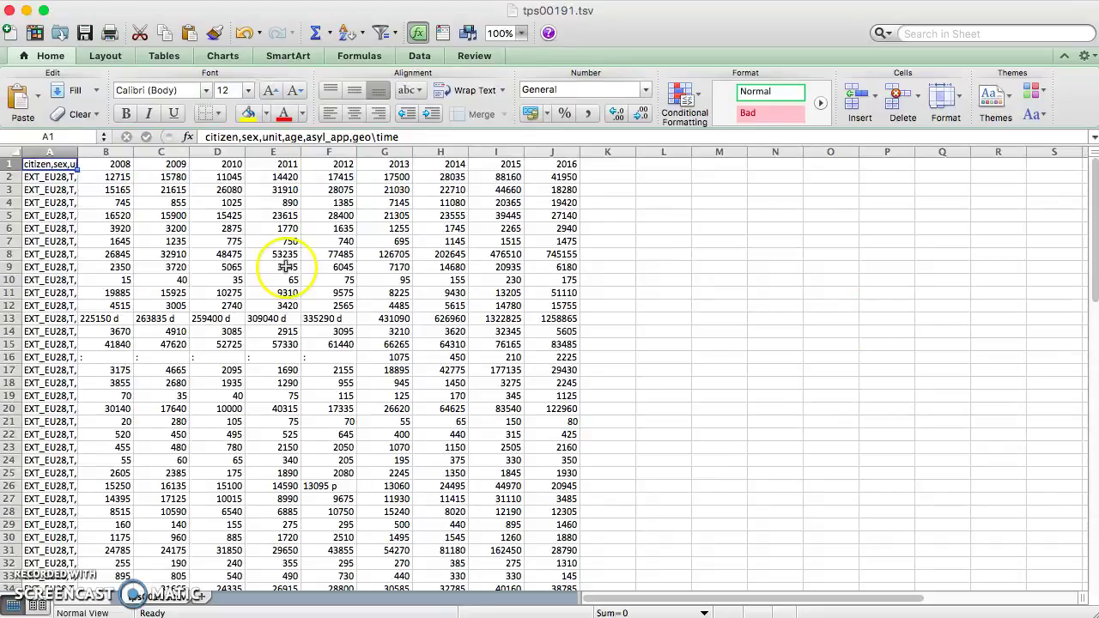
# Copy columns A to J of the original data and paste everything with Paste Special into a new sheet starting at column A.
pyautogui.moveTo(39, 148); pyautogui.dragTo(543, 147)
pyautogui.rightClick(543, 147)
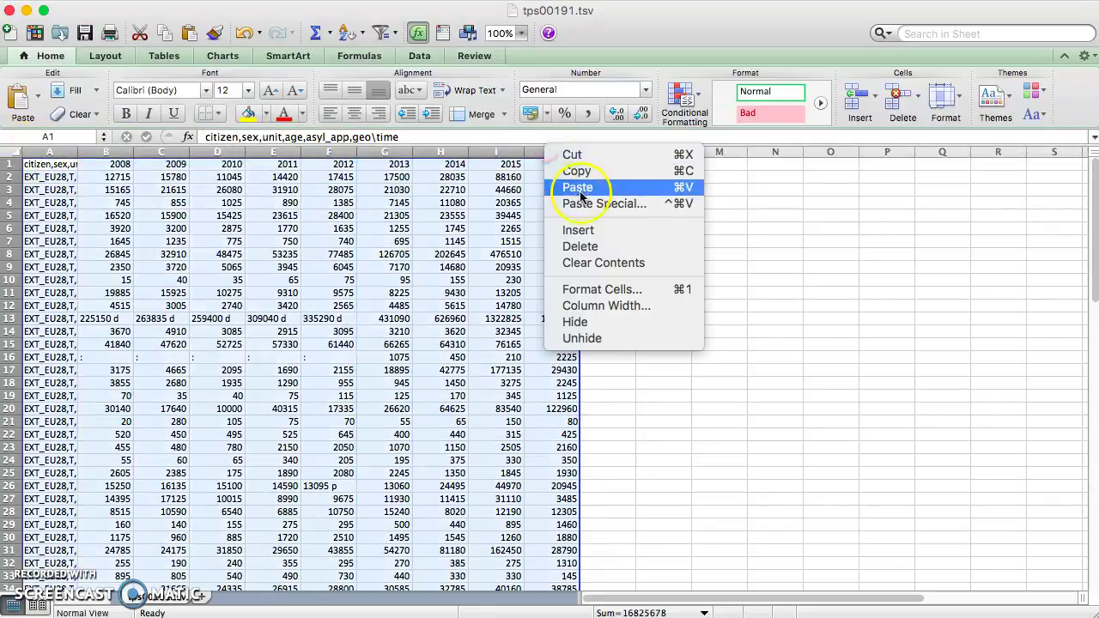
pyautogui.click(577, 171)
pyautogui.click(211, 596)
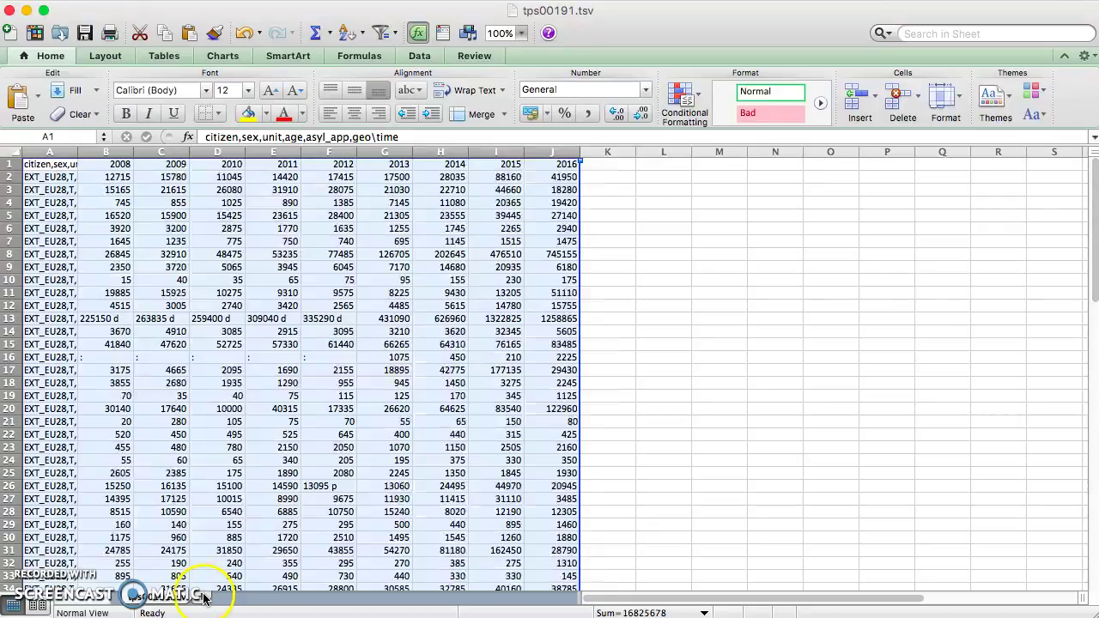
pyautogui.click(71, 162)
pyautogui.click(47, 151)
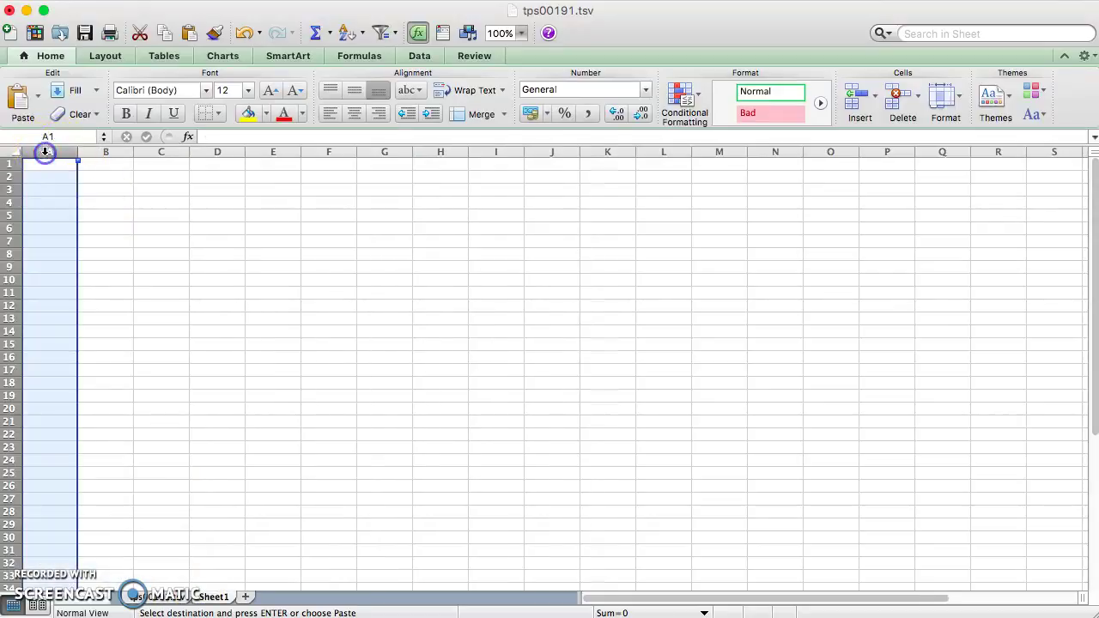
pyautogui.rightClick(47, 152)
pyautogui.click(100, 214)
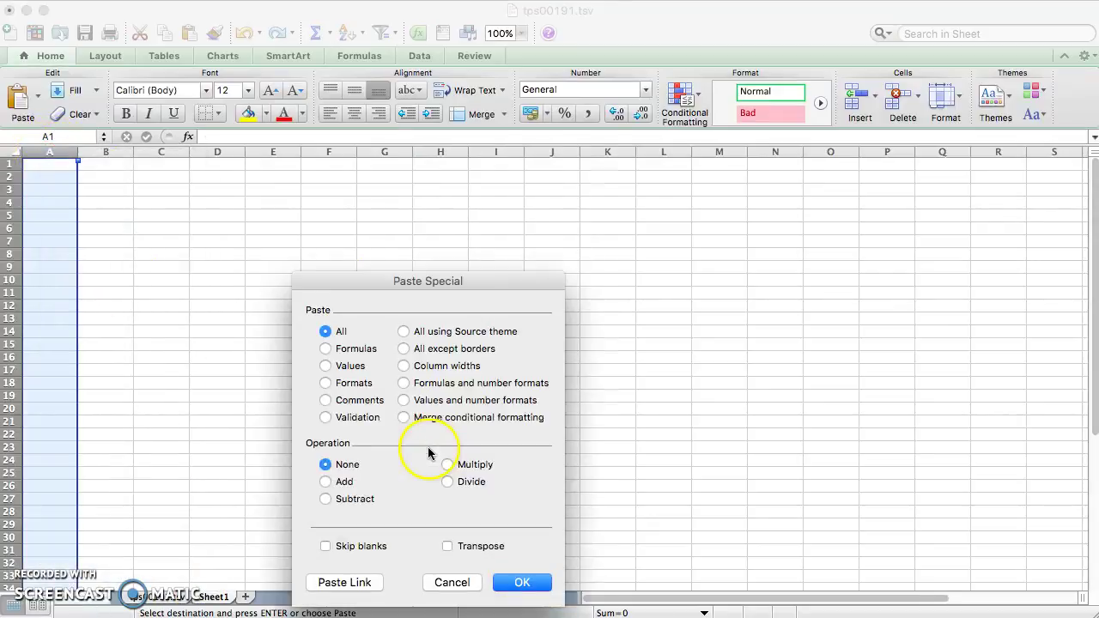
pyautogui.click(498, 587)
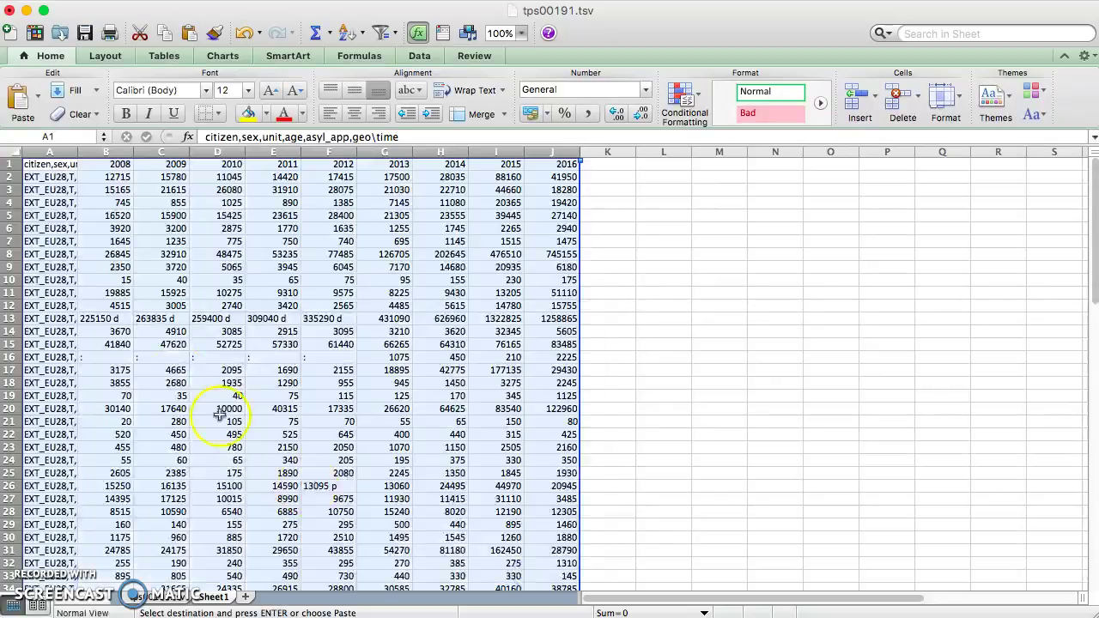
# Sort columns A to J of the new sheet by the values in Column J, from largest to smallest.
pyautogui.click(176, 370)
pyautogui.moveTo(47, 152); pyautogui.dragTo(563, 159)
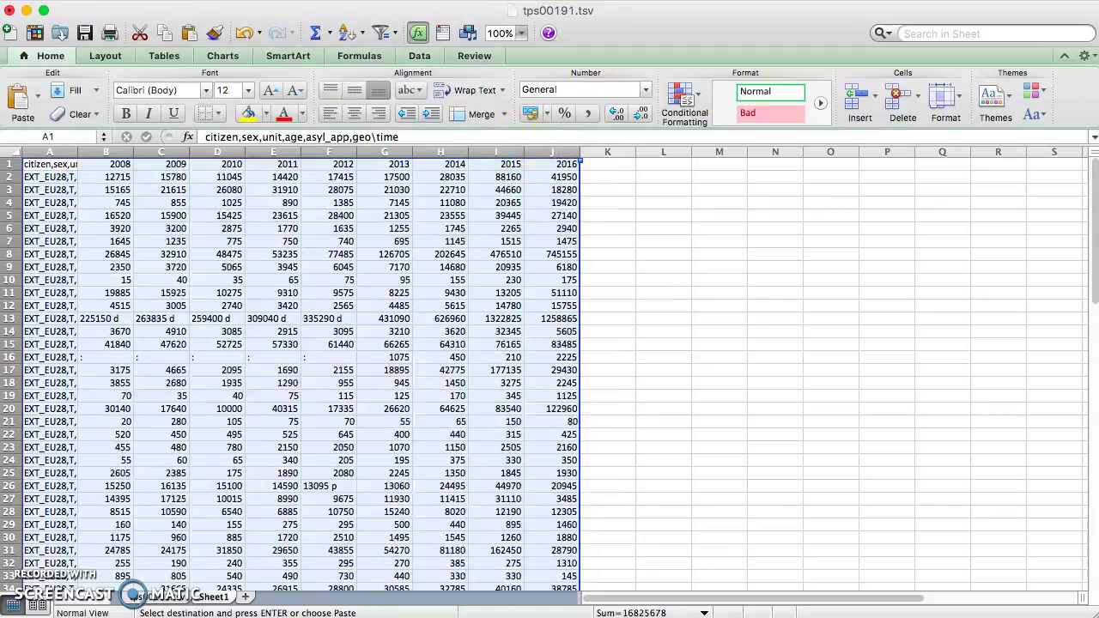
pyautogui.click(339, 1)
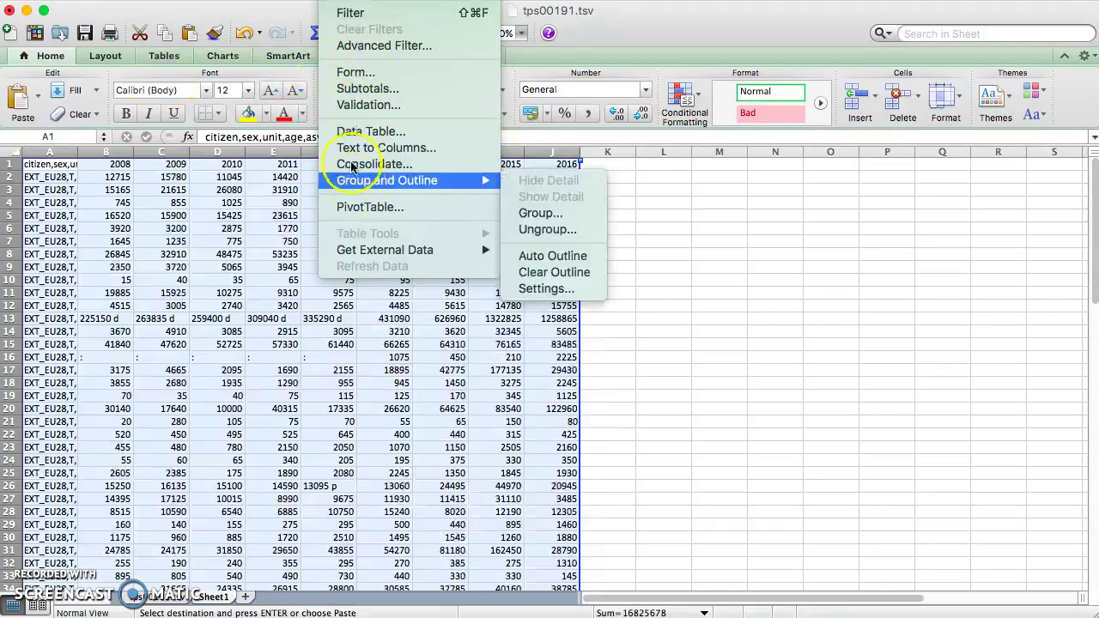
pyautogui.click(360, 1)
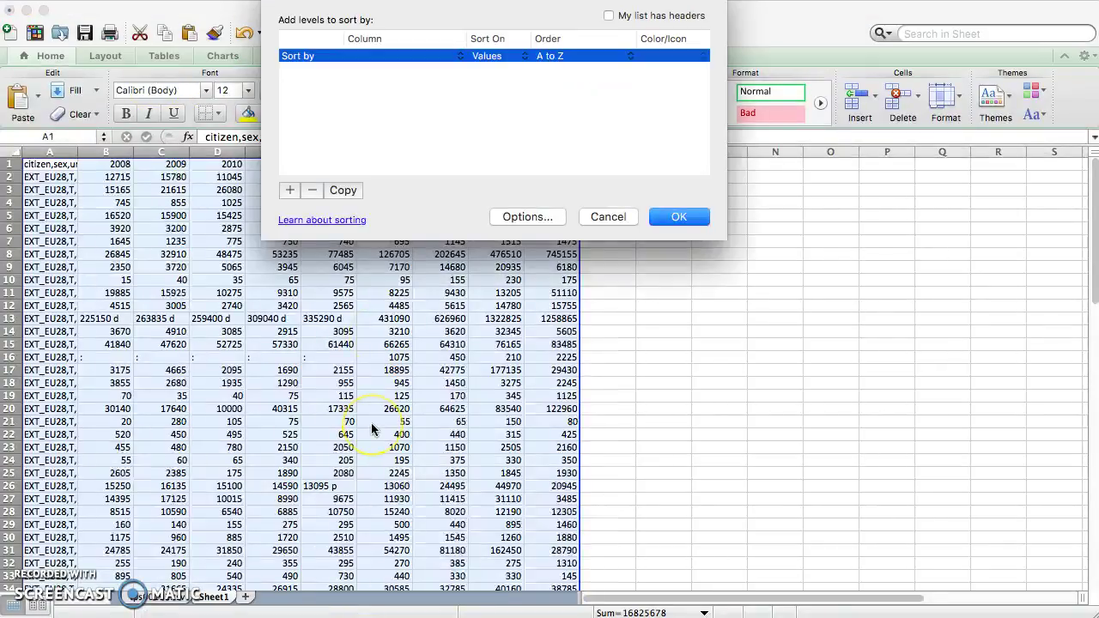
pyautogui.click(426, 56)
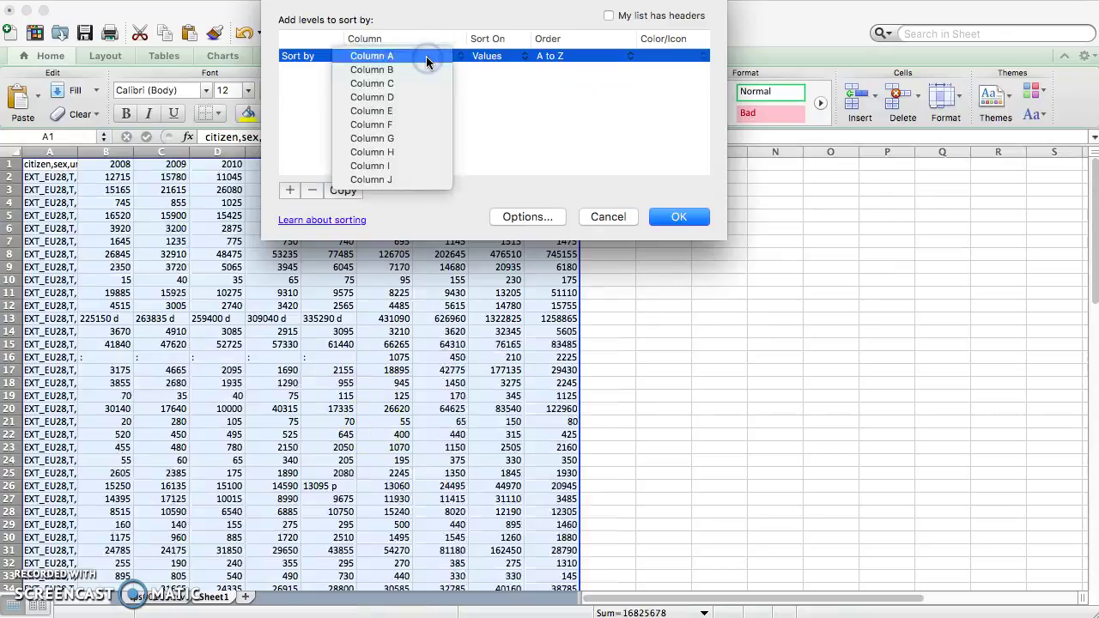
pyautogui.moveTo(430, 25); pyautogui.dragTo(539, 271)
pyautogui.click(446, 315)
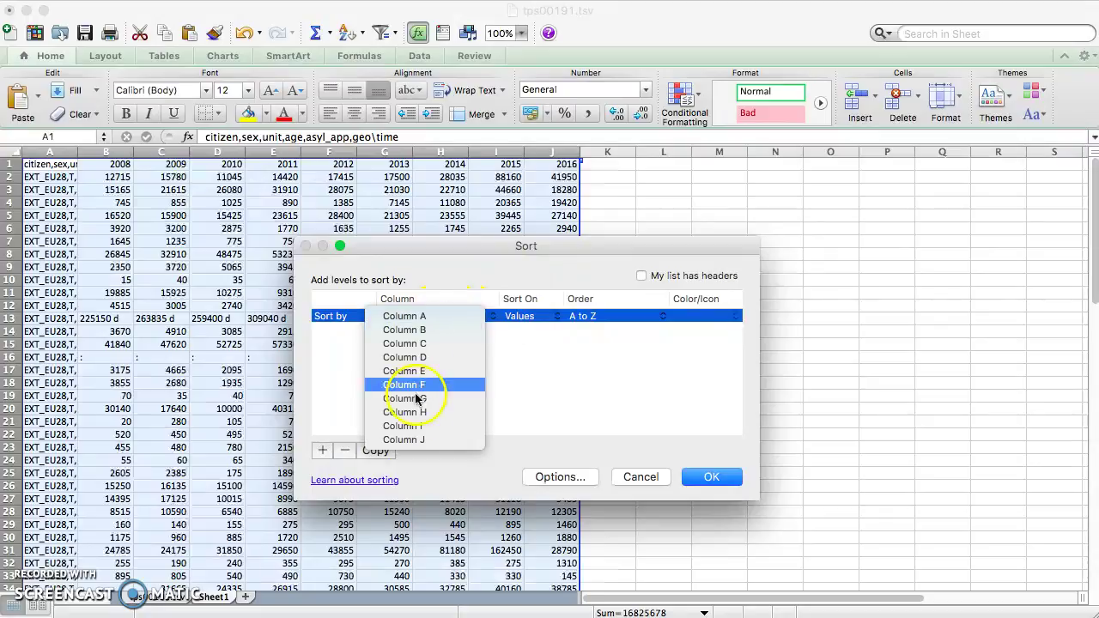
pyautogui.click(408, 439)
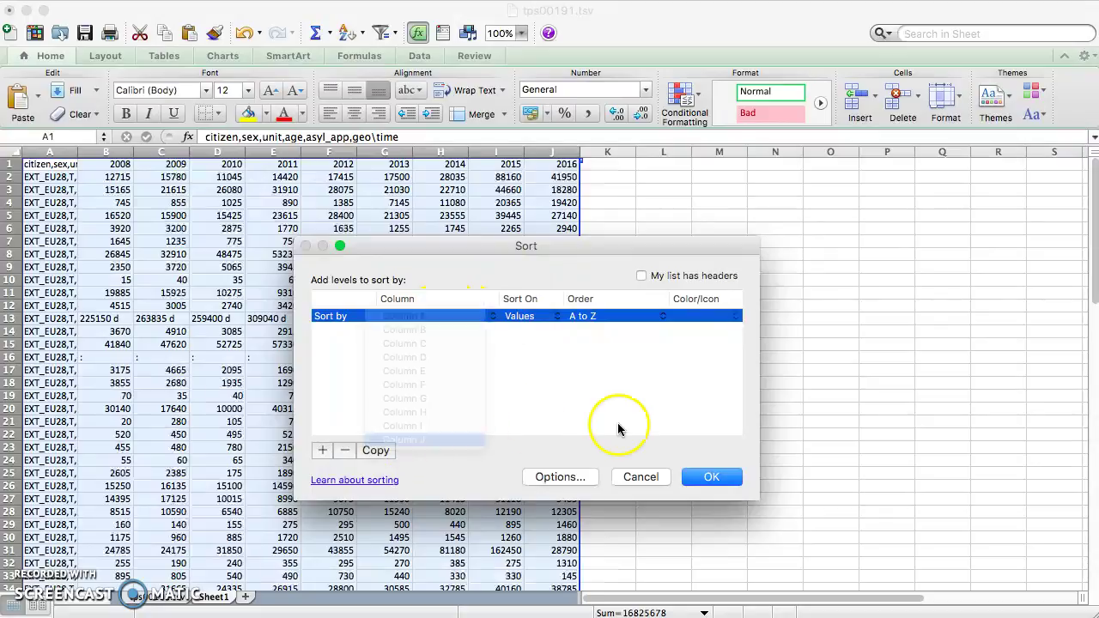
pyautogui.click(614, 316)
pyautogui.click(612, 331)
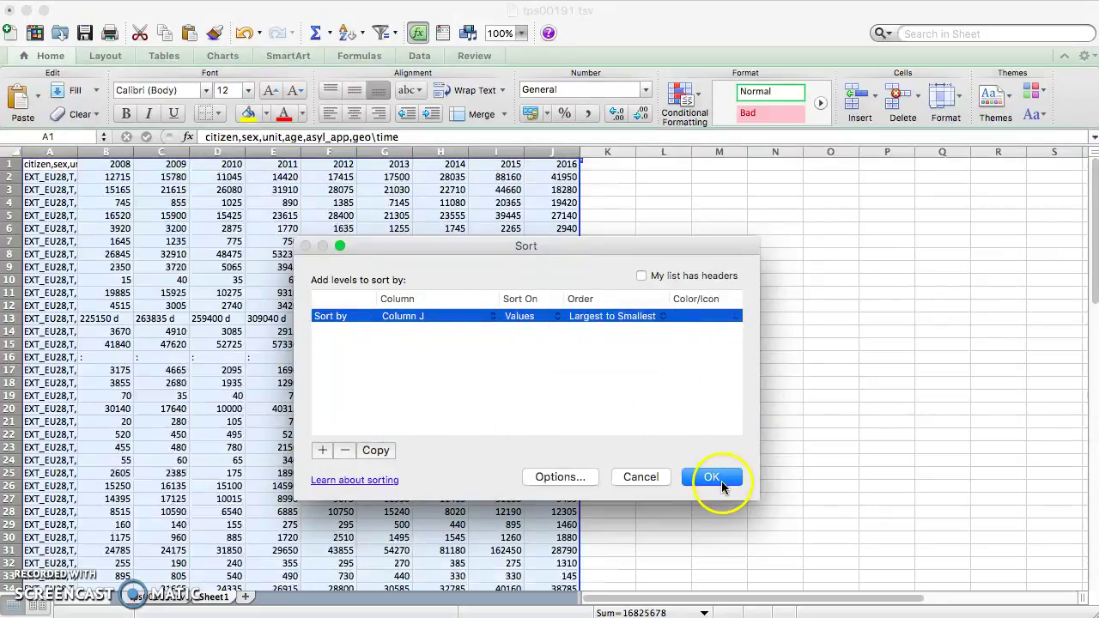
pyautogui.click(718, 479)
# Examine the full codes in cells A1, A2 and A3 to compare the categories of the top rows.
pyautogui.click(49, 164)
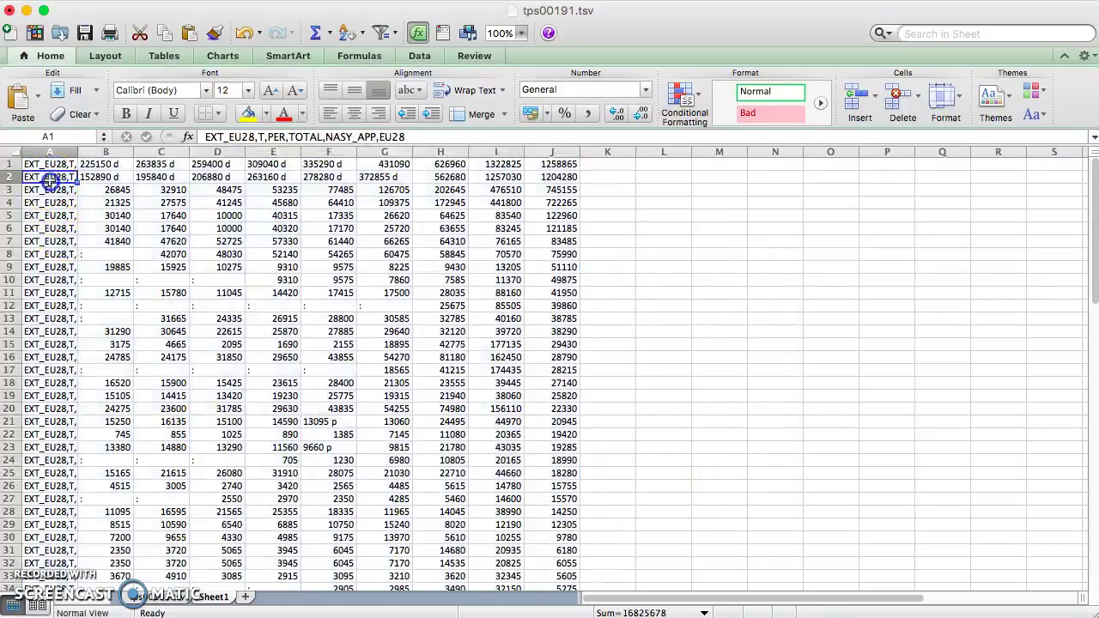
pyautogui.click(48, 177)
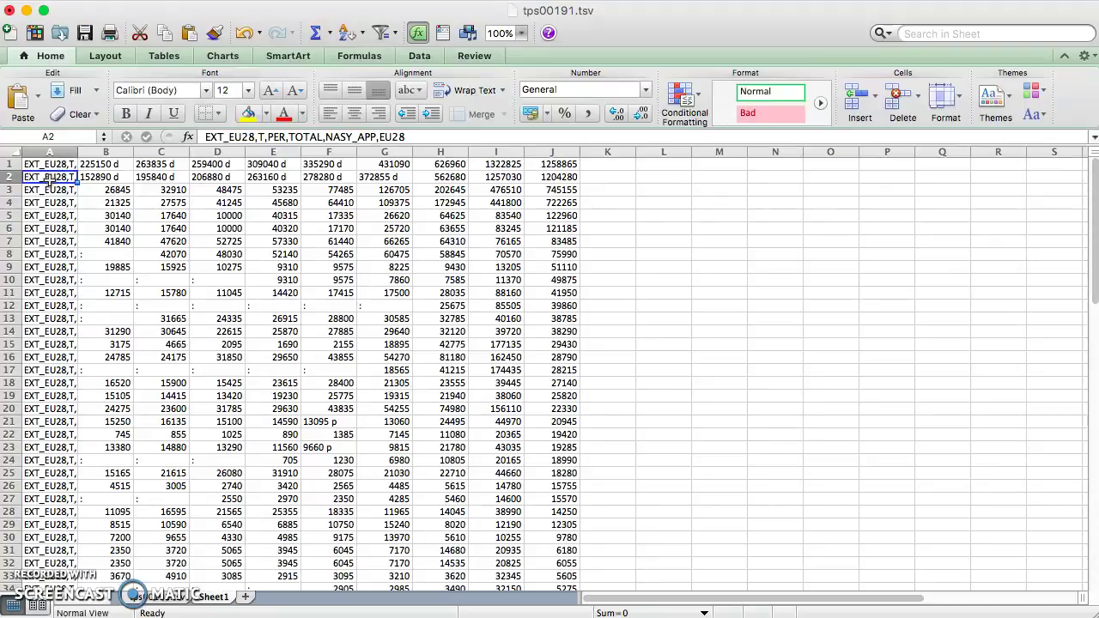
pyautogui.click(49, 186)
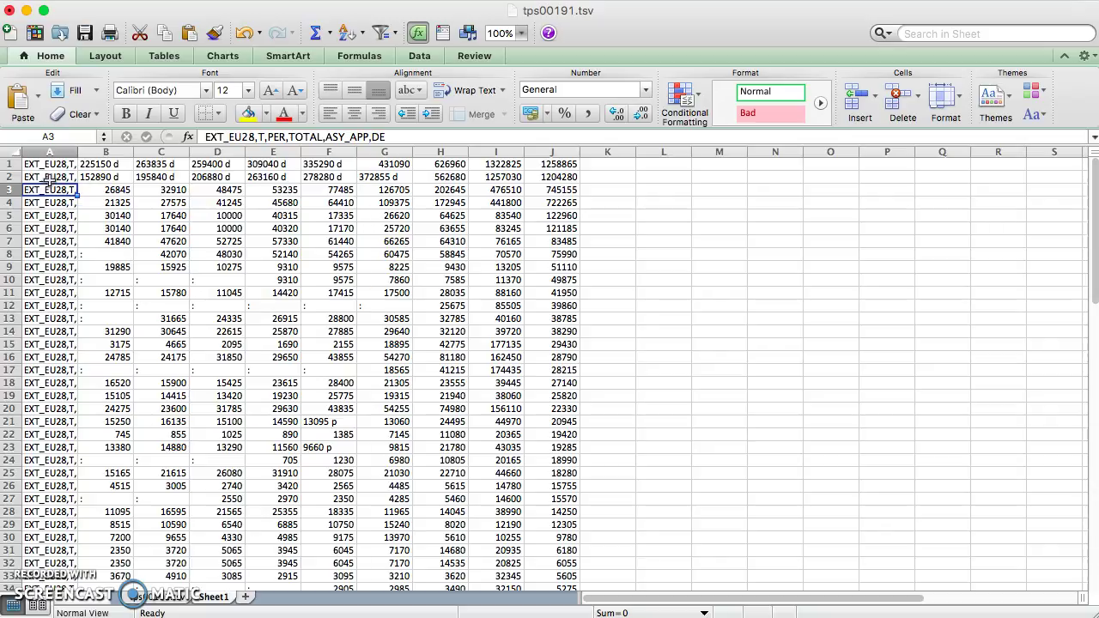
pyautogui.click(50, 178)
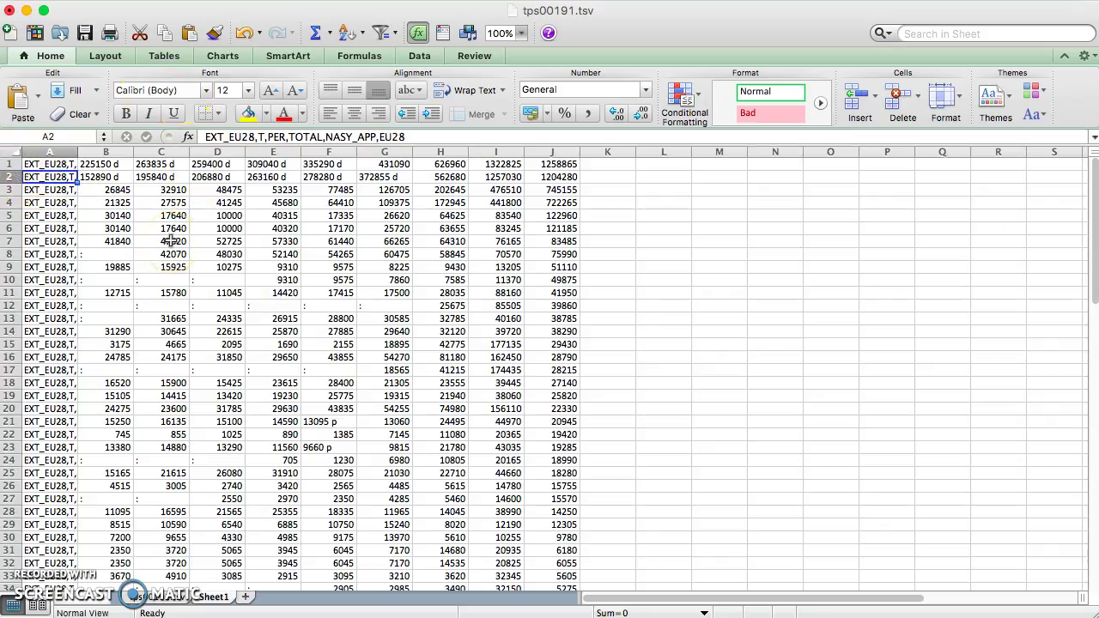
# Save the file in its existing format and choose Excel Workbook (.xlsx) as the format for a new copy.
pyautogui.press('super+s')
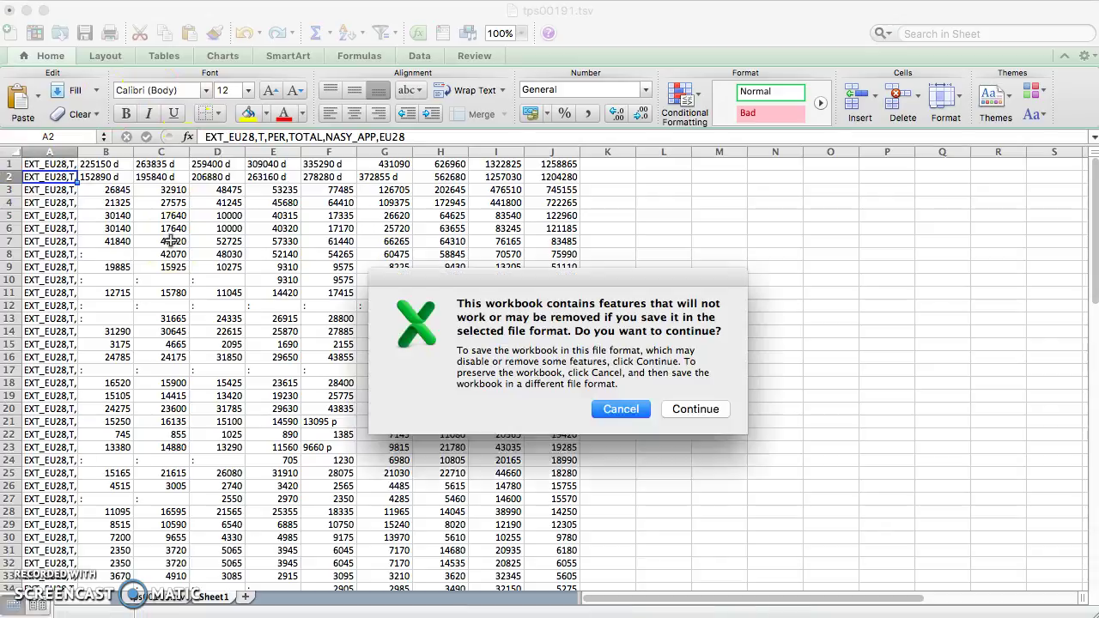
pyautogui.click(698, 409)
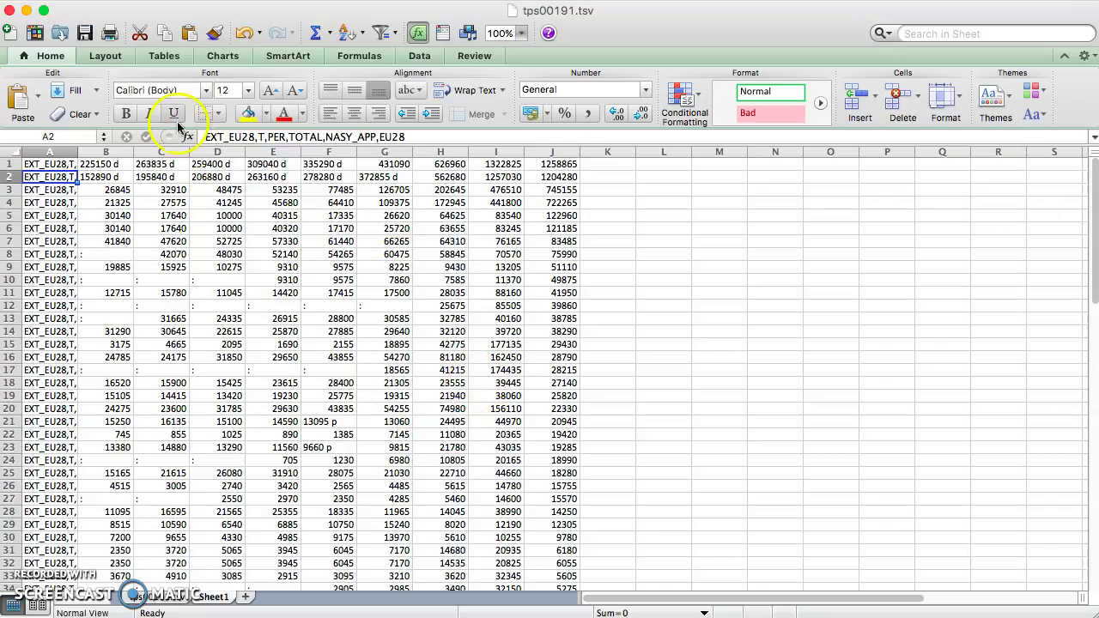
pyautogui.click(86, 0)
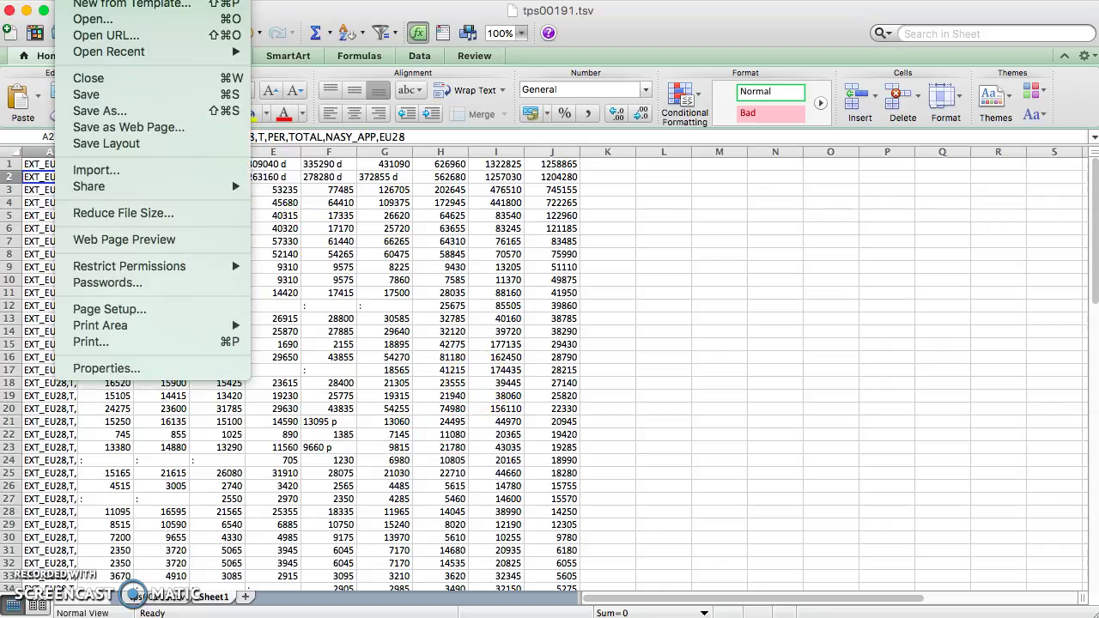
pyautogui.click(99, 111)
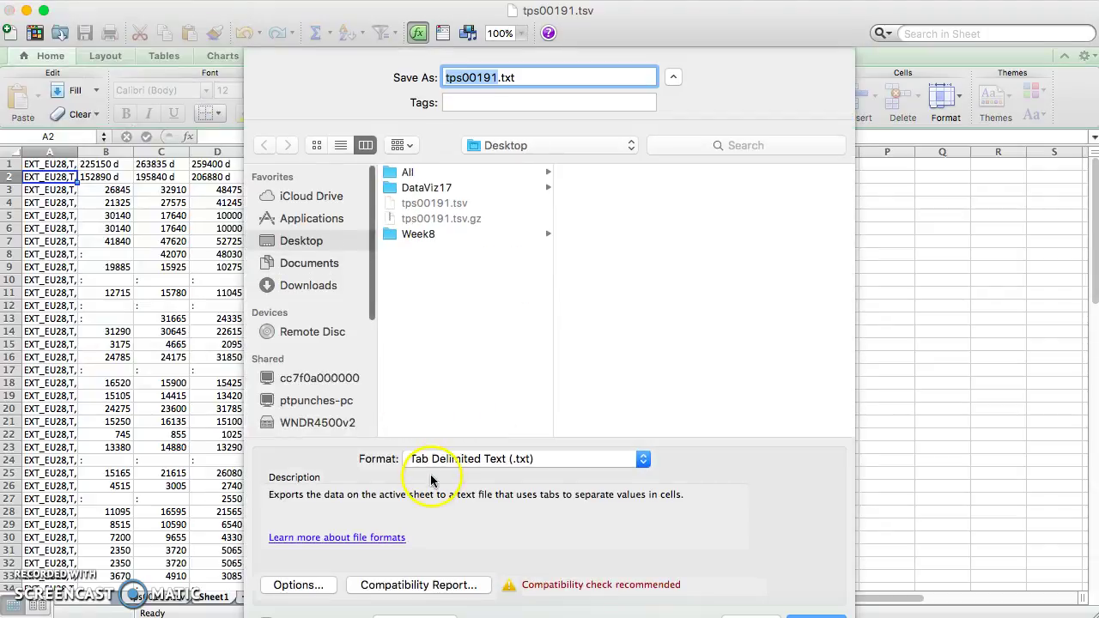
pyautogui.click(491, 459)
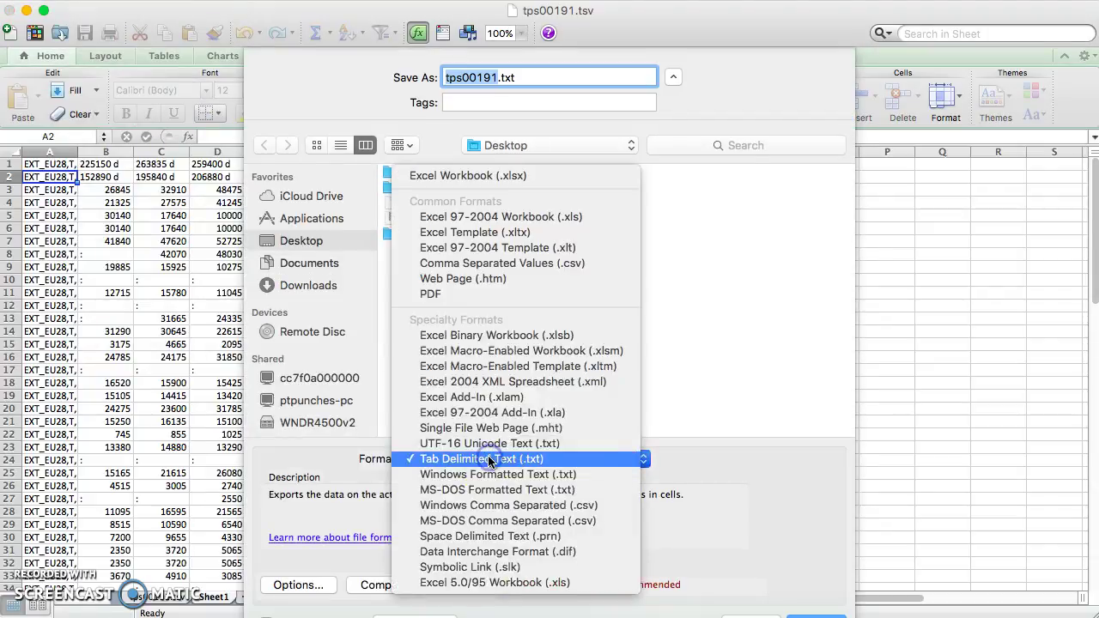
pyautogui.click(482, 177)
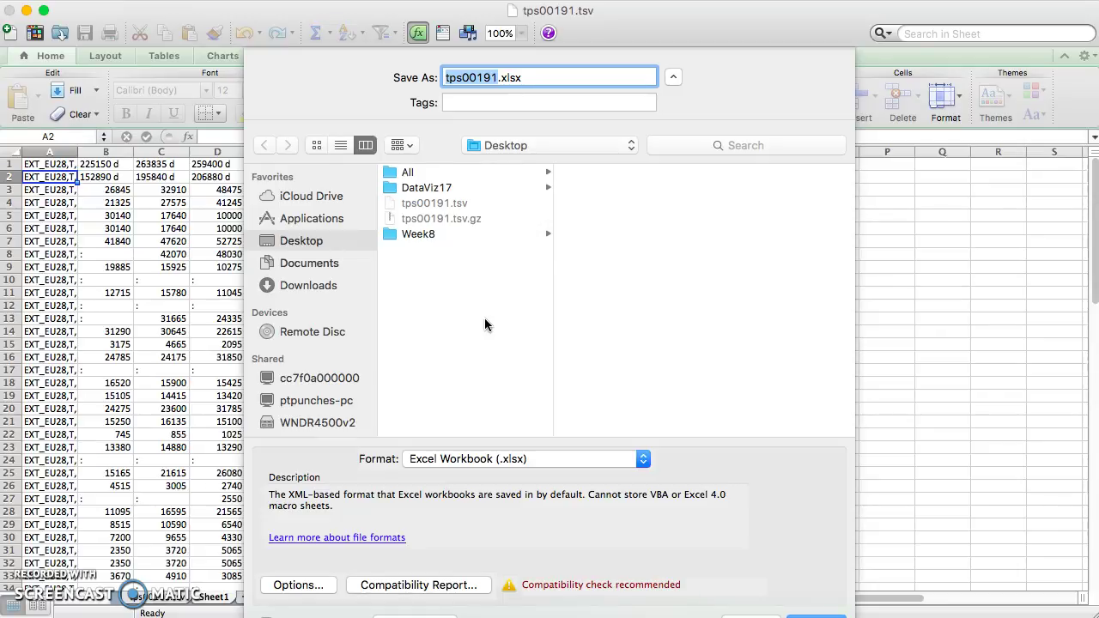
# Name the new copy AsylumApplications_08-16.xlsx and save it on the Desktop.
pyautogui.write('Asylum')
pyautogui.press('BackSpace')
pyautogui.press('BackSpace')
pyautogui.press('BackSpace')
pyautogui.press('BackSpace')
pyautogui.write('ylumAppl')
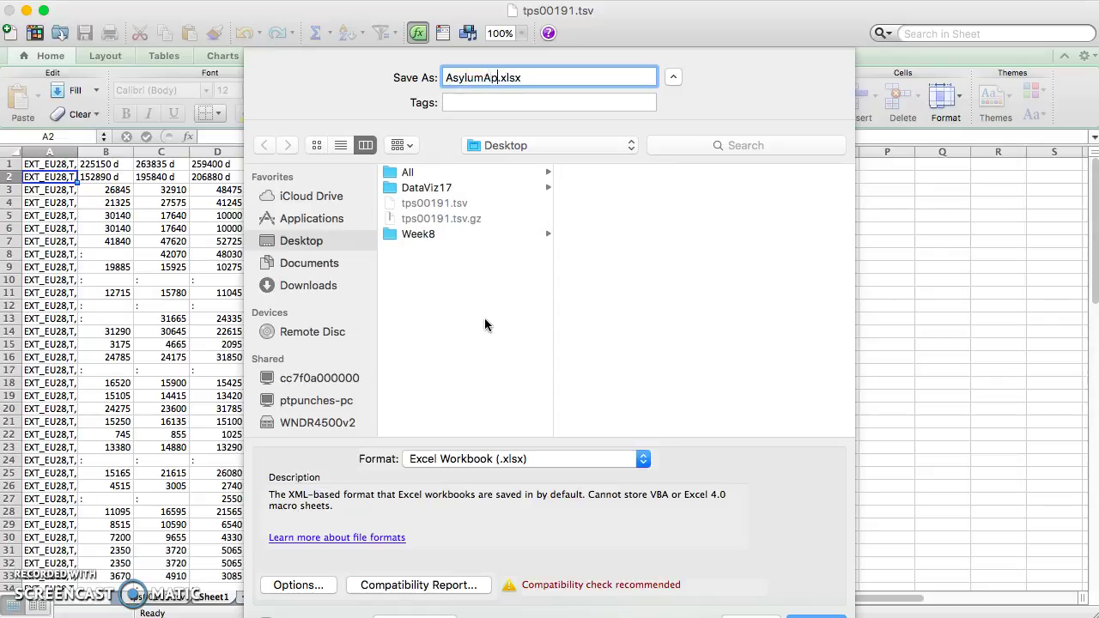
pyautogui.write('ications')
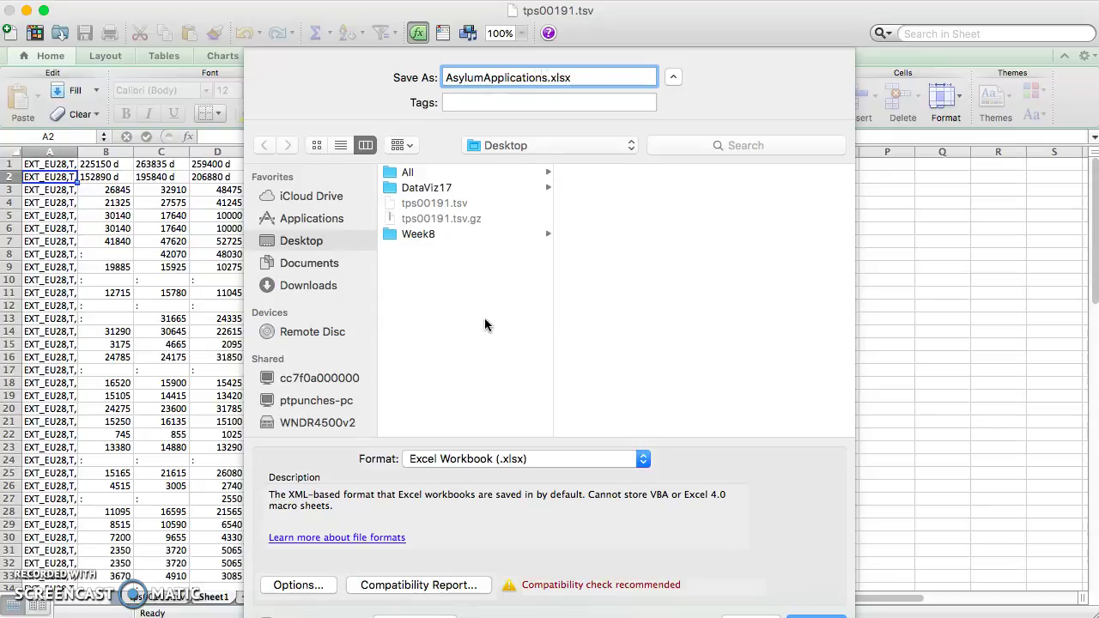
pyautogui.write('_08-16')
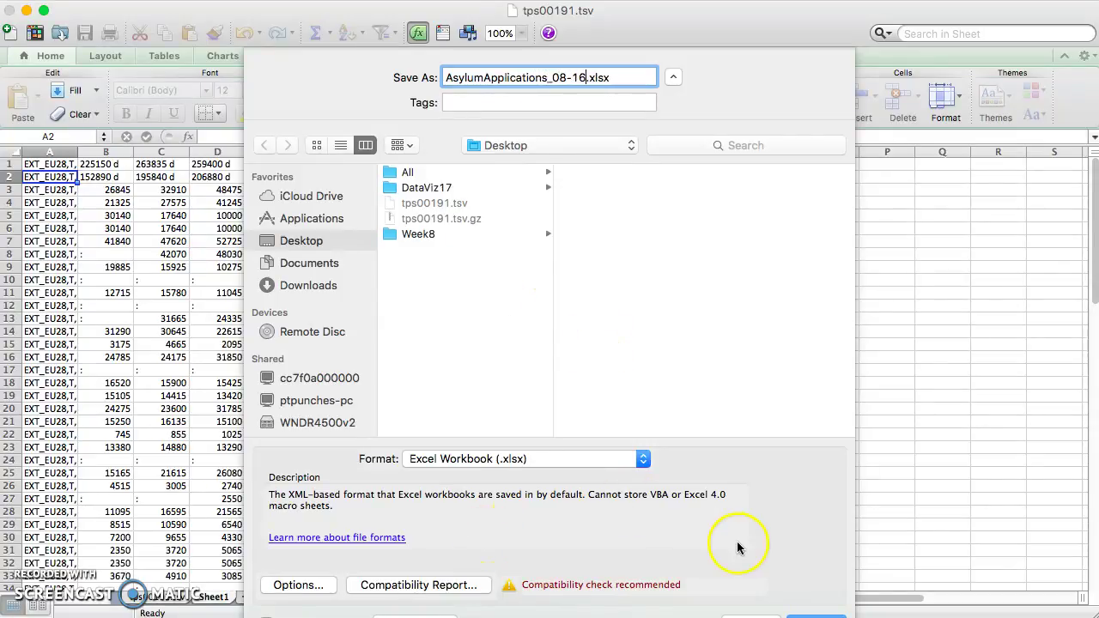
pyautogui.click(803, 613)
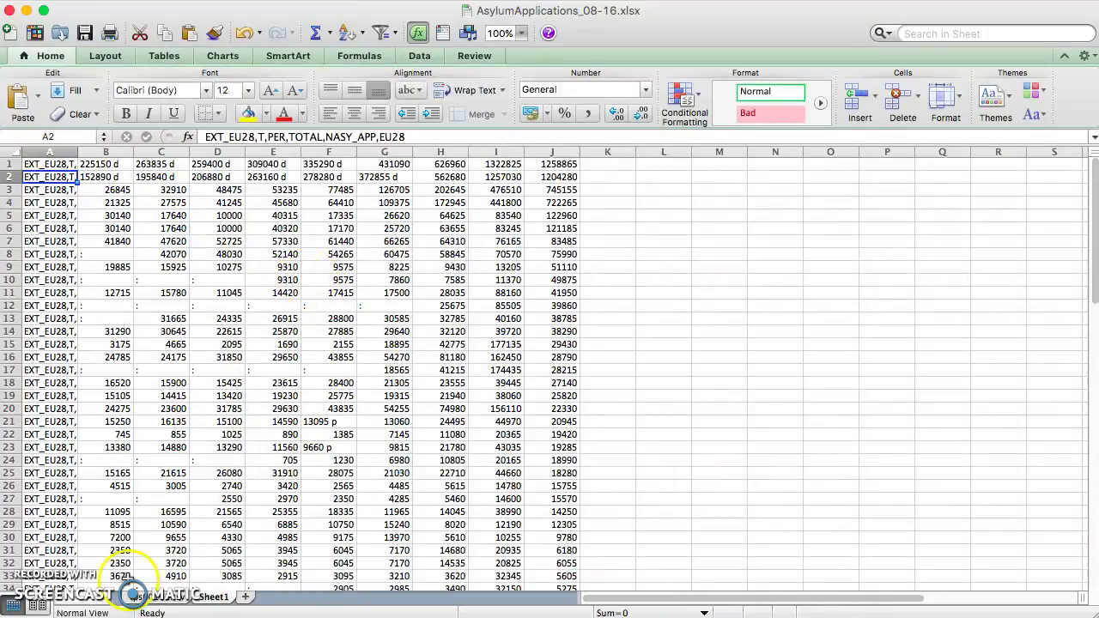
# Check the unsorted data on the original sheet and return to the sorted sheet, Sheet1.
pyautogui.click(172, 593)
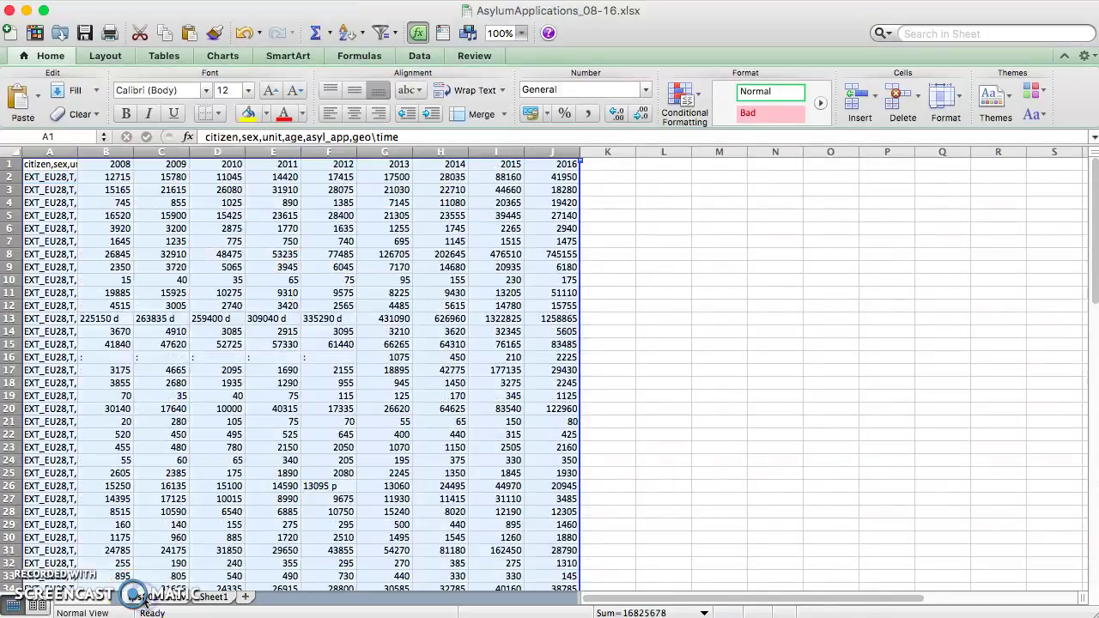
pyautogui.click(213, 596)
pyautogui.click(236, 464)
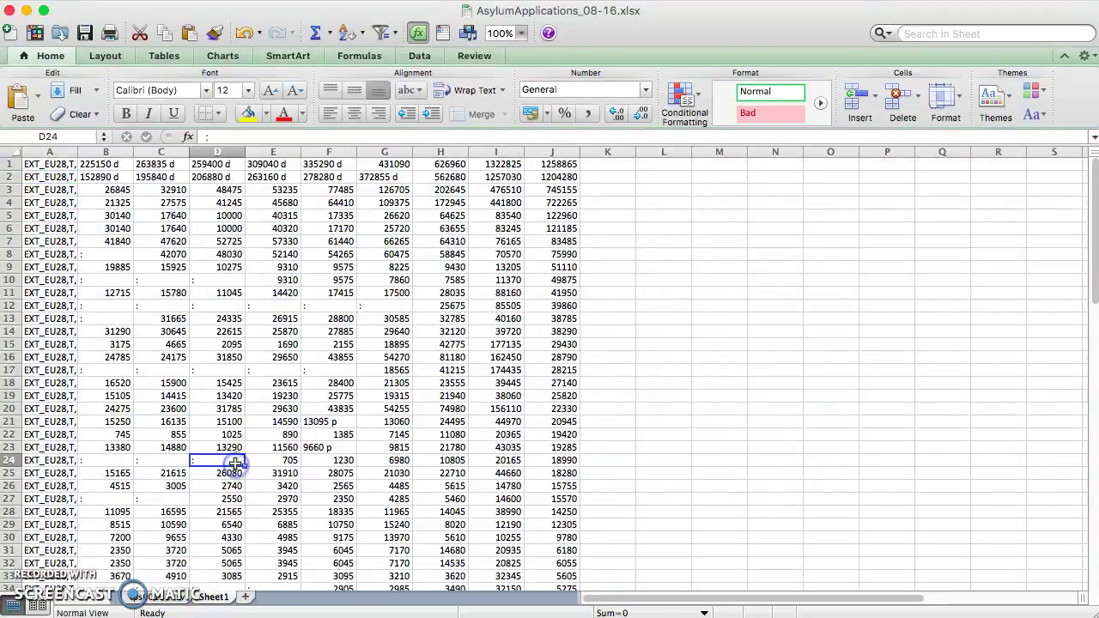
# Delete row 2, the NASY_APP total for EU28, from the sorted sheet.
pyautogui.click(170, 332)
pyautogui.click(7, 176)
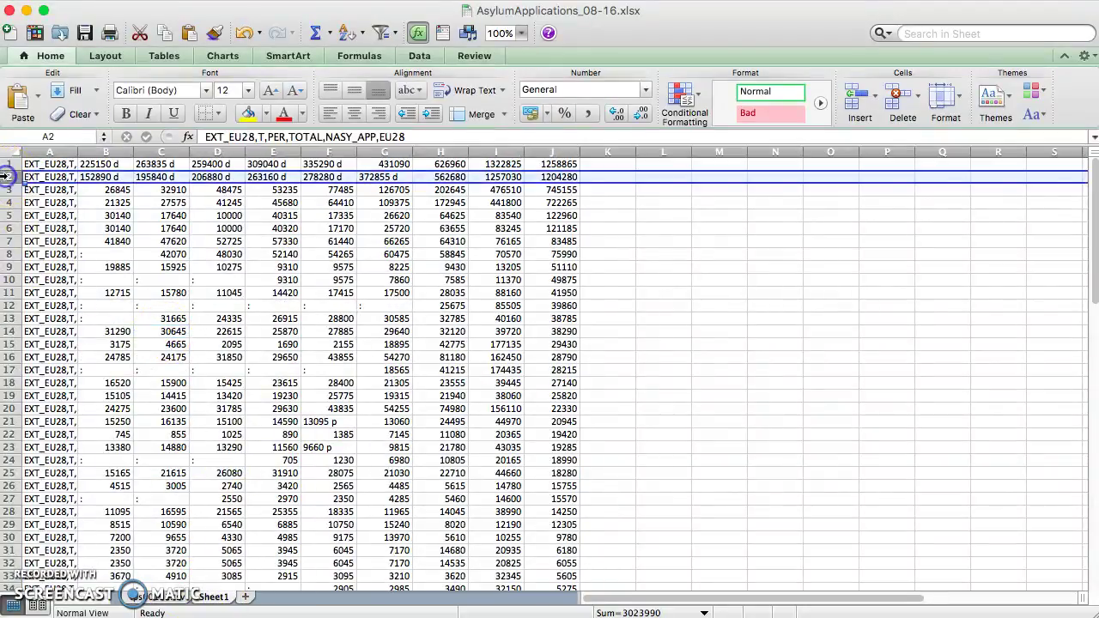
pyautogui.rightClick(7, 176)
pyautogui.click(41, 275)
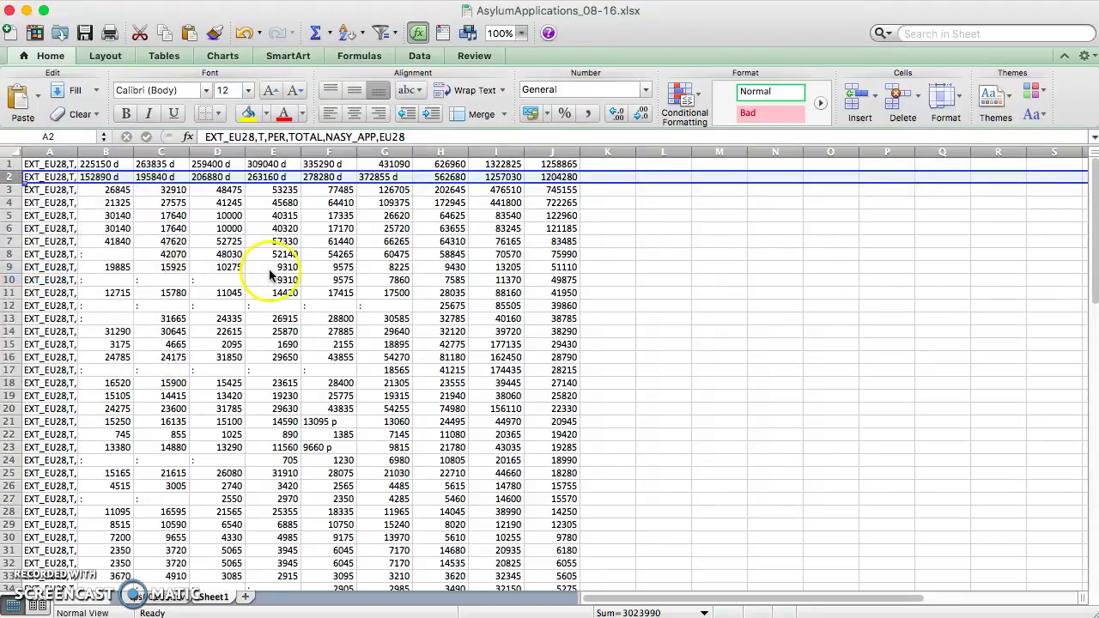
pyautogui.click(162, 254)
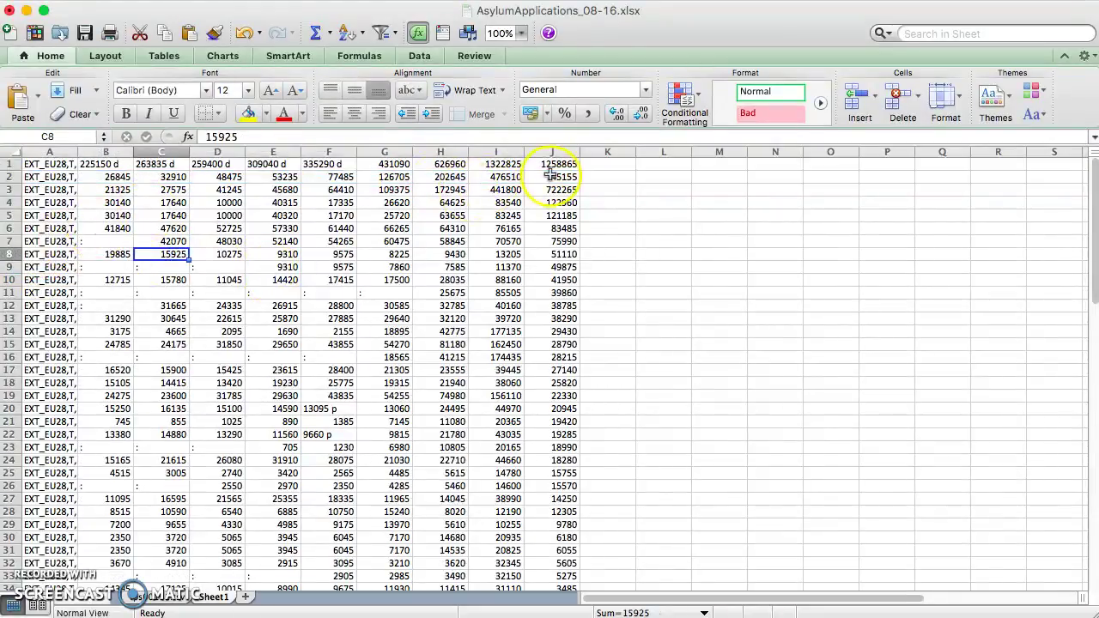
# Delete rows 12 to 66 so that only the EU total and the ten highest rows are kept.
pyautogui.moveTo(9, 176); pyautogui.dragTo(19, 307)
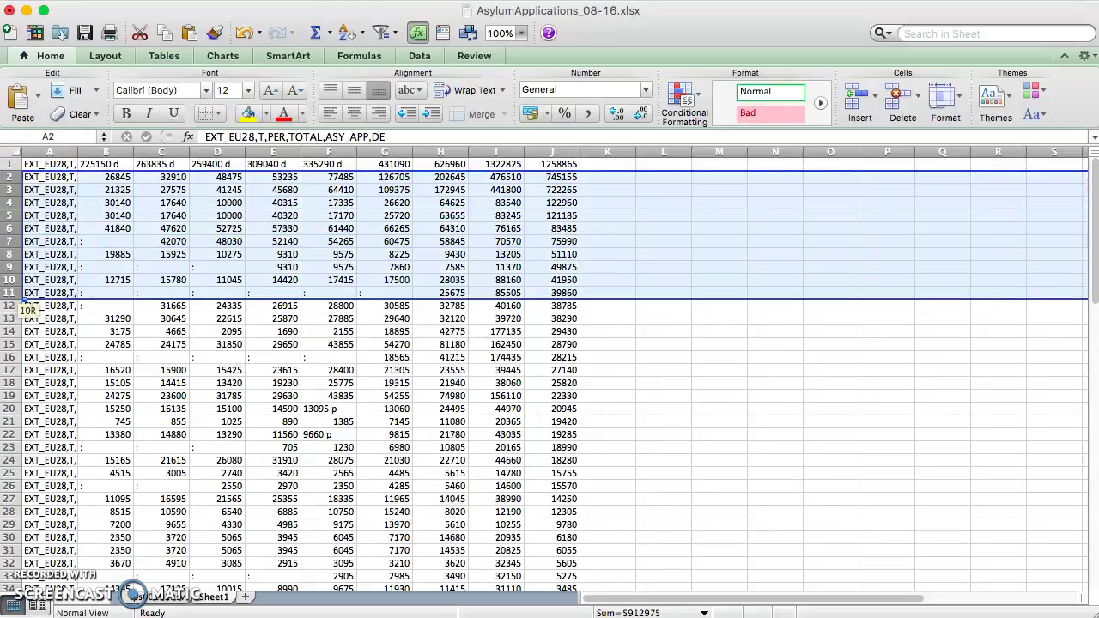
pyautogui.click(11, 306)
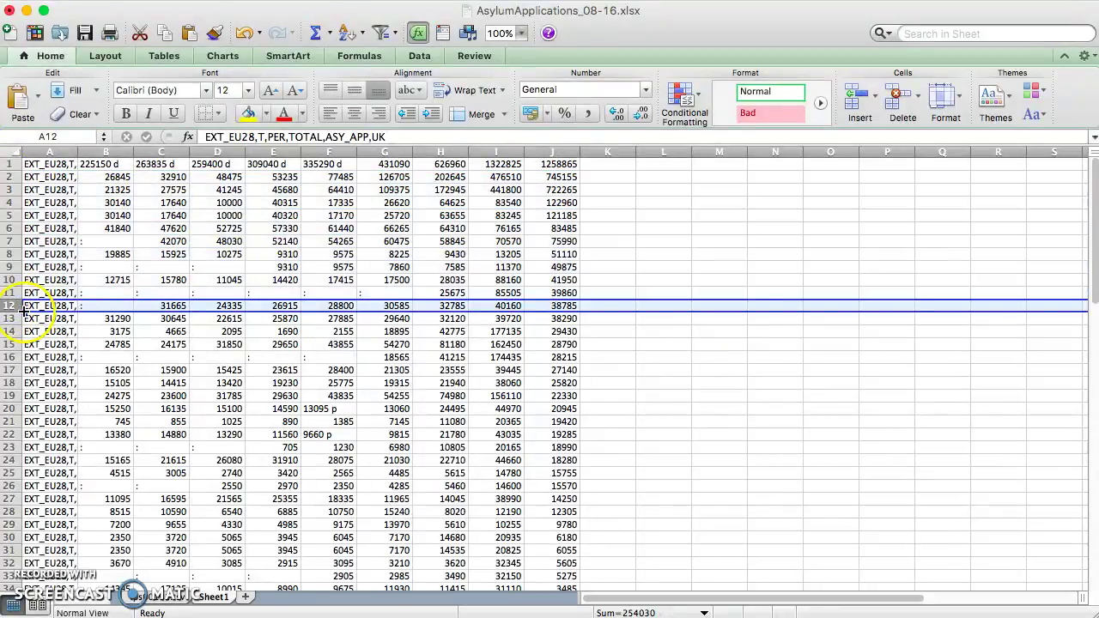
pyautogui.scroll(-20, 33, 336)
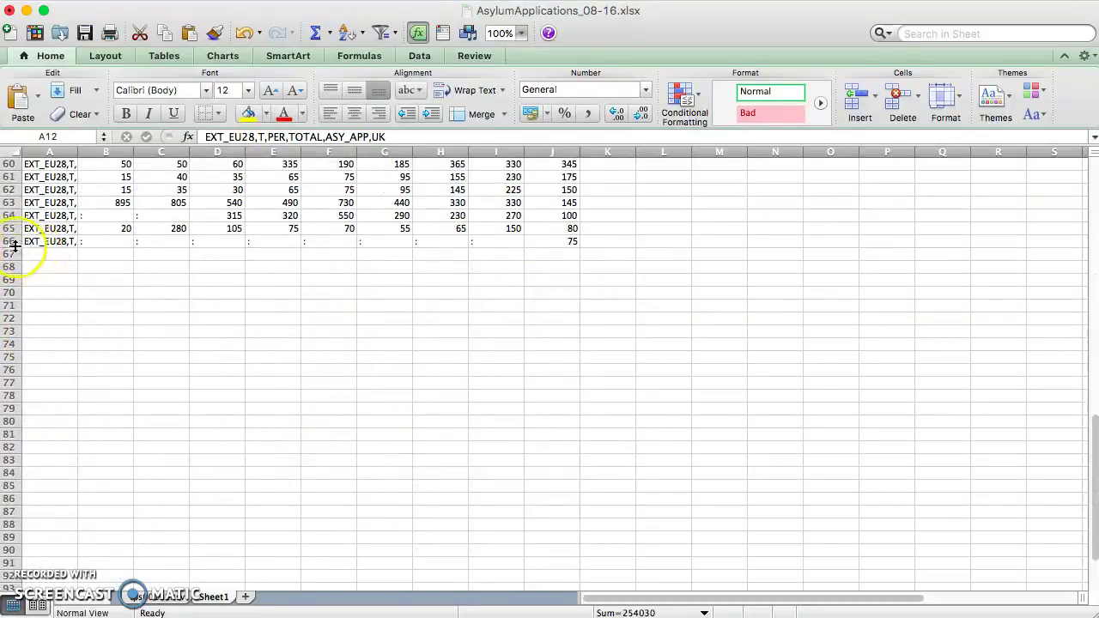
pyautogui.keyDown('shift'); pyautogui.click(9, 242); pyautogui.keyUp('shift')
pyautogui.rightClick(8, 243)
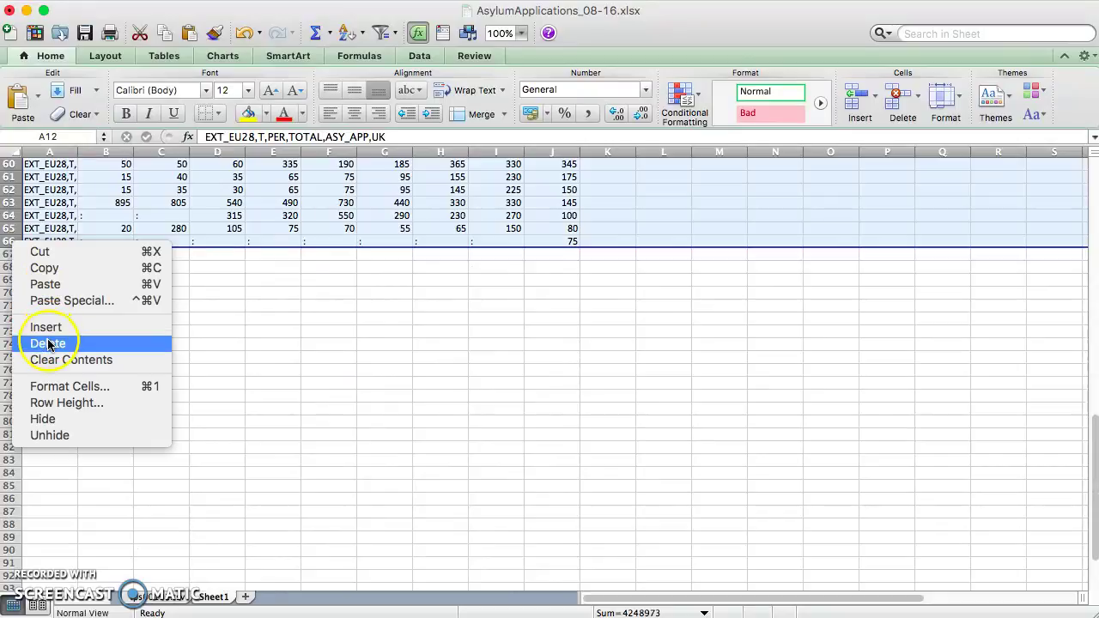
pyautogui.click(53, 343)
pyautogui.click(148, 260)
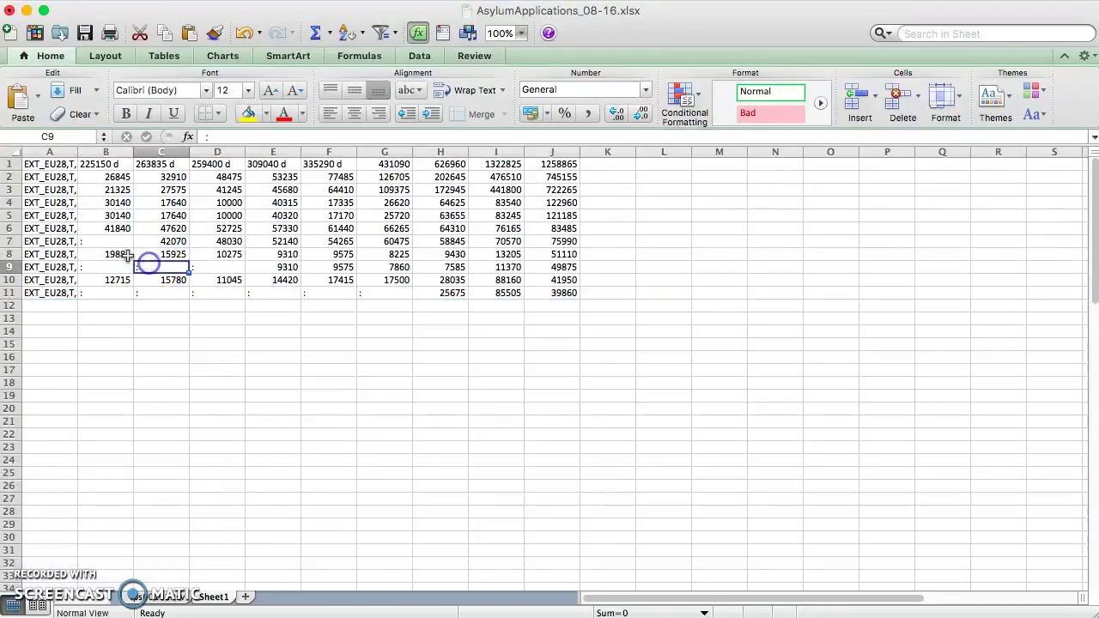
# Insert an empty column between the code column A and the first column of figures.
pyautogui.click(62, 189)
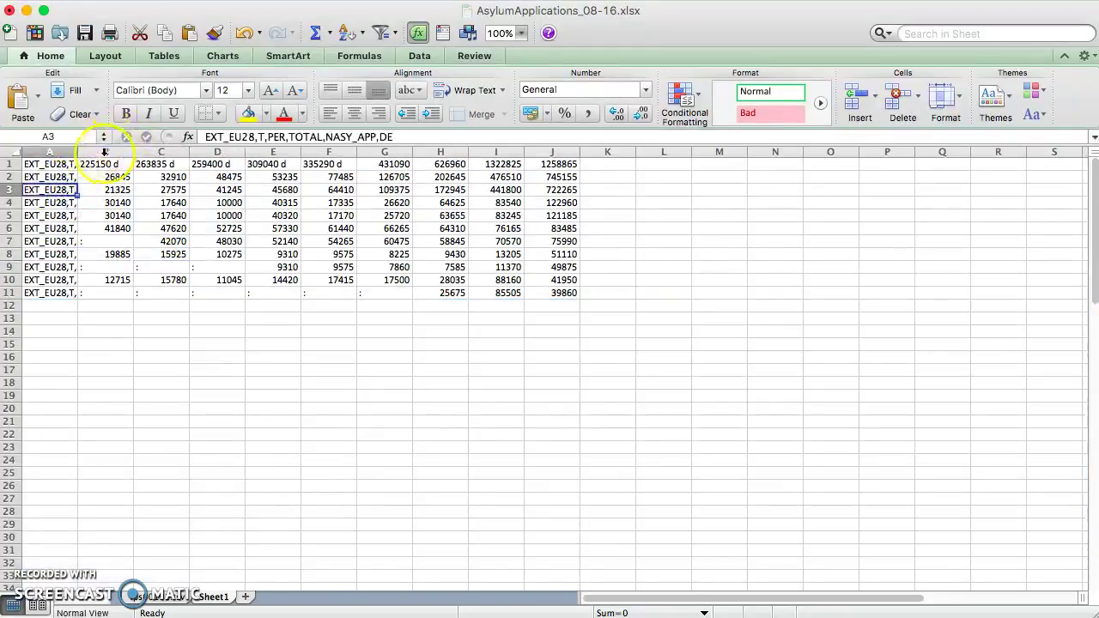
pyautogui.rightClick(105, 153)
pyautogui.click(129, 236)
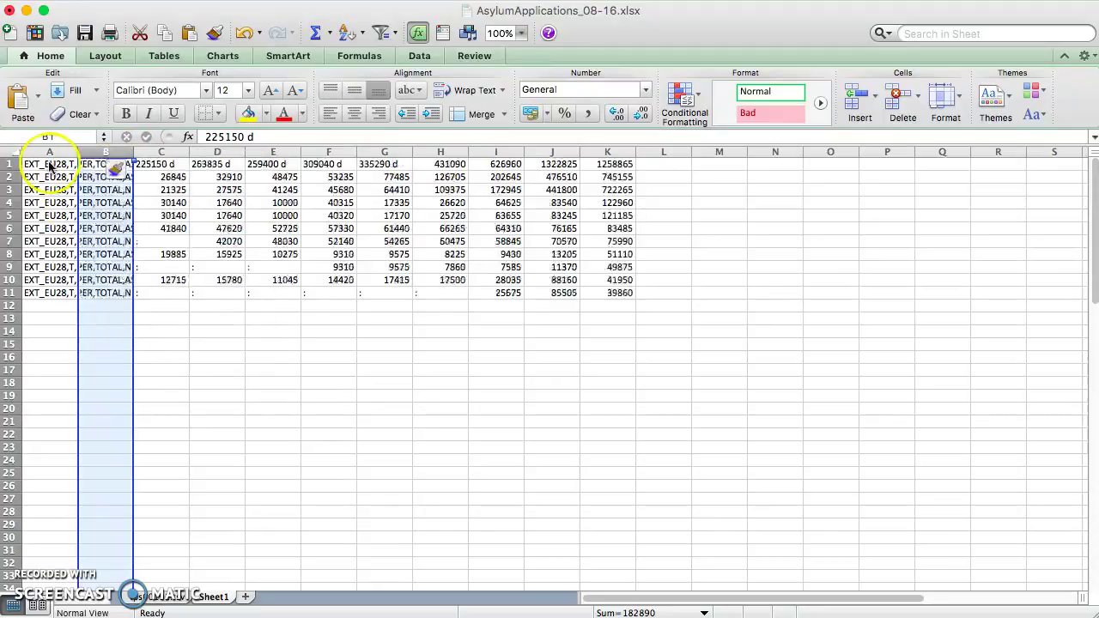
# Enter the country code DE in cell B2, matching the full code in A2.
pyautogui.click(51, 177)
pyautogui.press('Right')
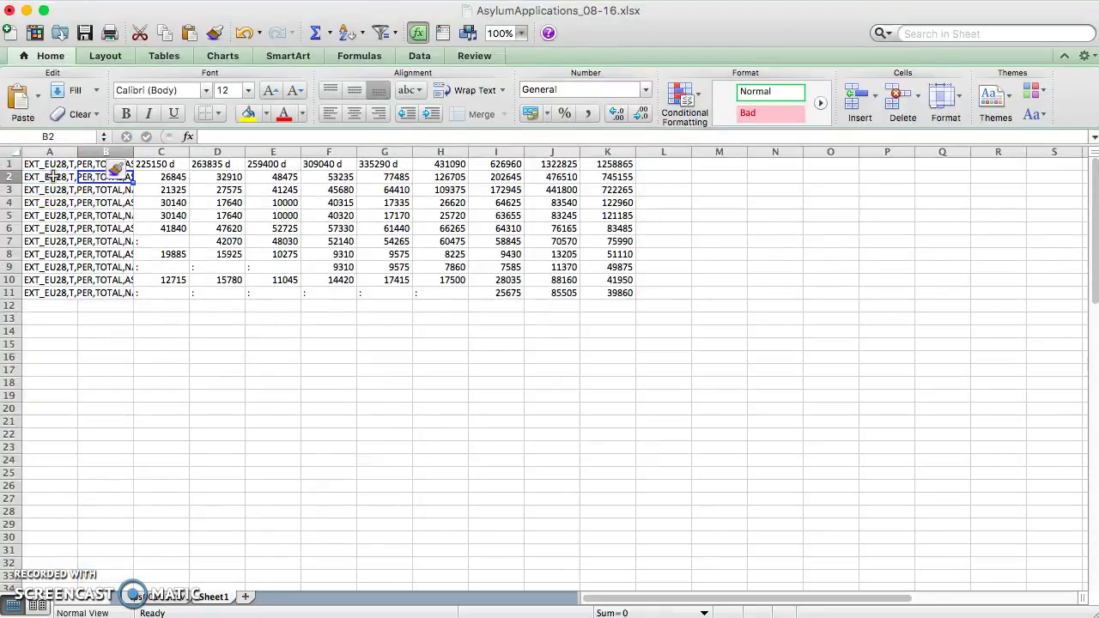
pyautogui.press('Left')
pyautogui.press('Right')
pyautogui.write('DE')
pyautogui.press('Return')
# Examine the full codes in column A, reading the applicant type and country code for rows 2 to 11.
pyautogui.click(51, 176)
pyautogui.press('Right')
pyautogui.press('Left')
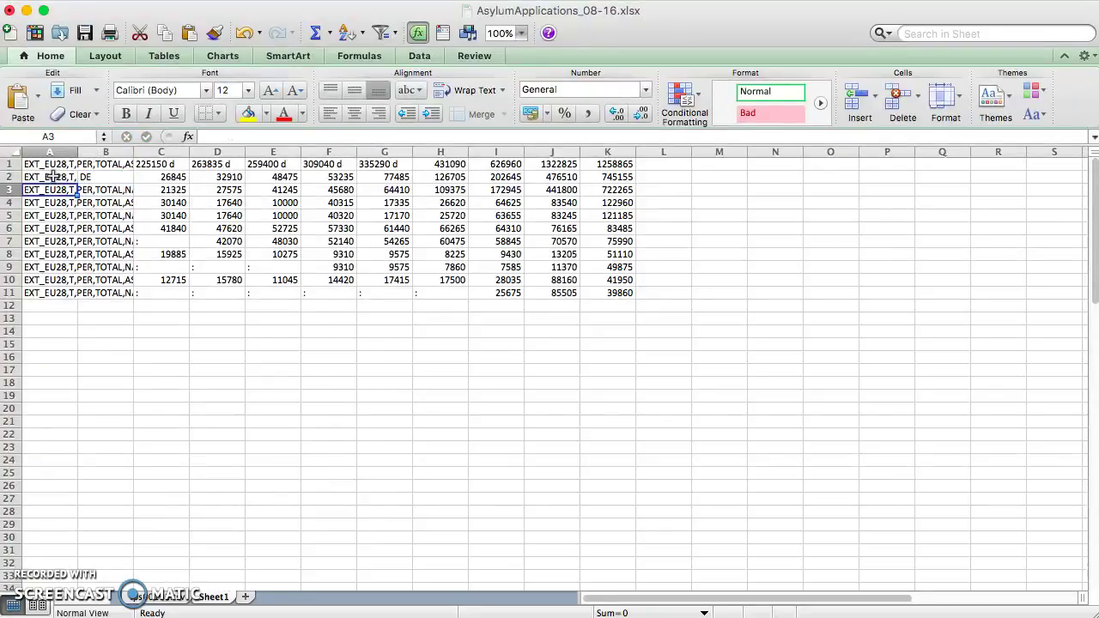
pyautogui.press('Right')
pyautogui.press('Down')
pyautogui.press('Left')
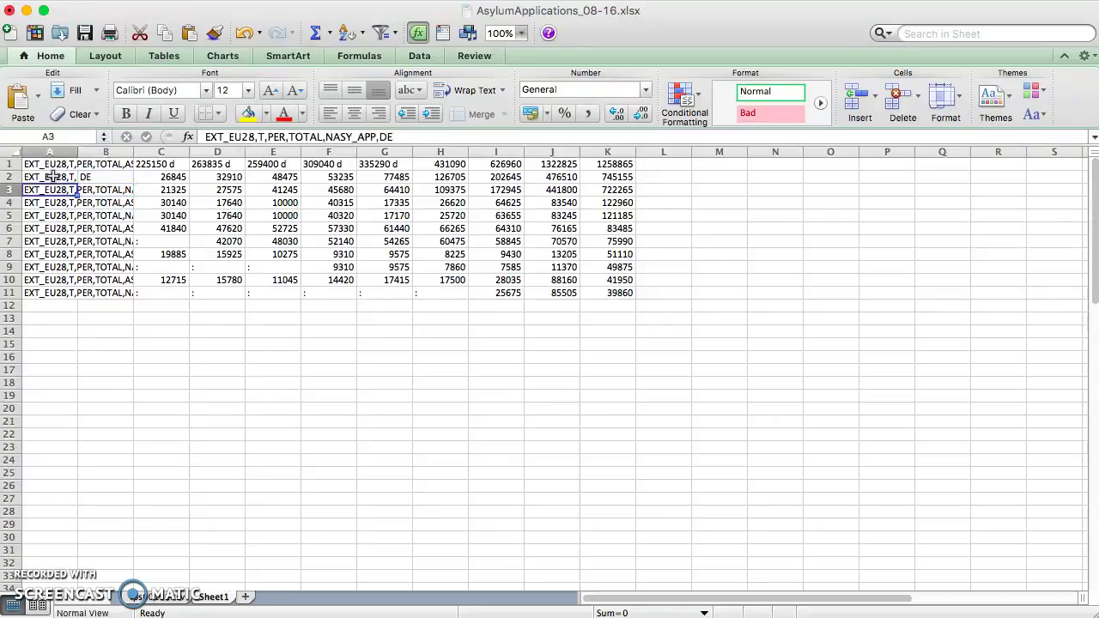
pyautogui.press('Right')
pyautogui.press('Left')
pyautogui.press('Down')
pyautogui.press('Down')
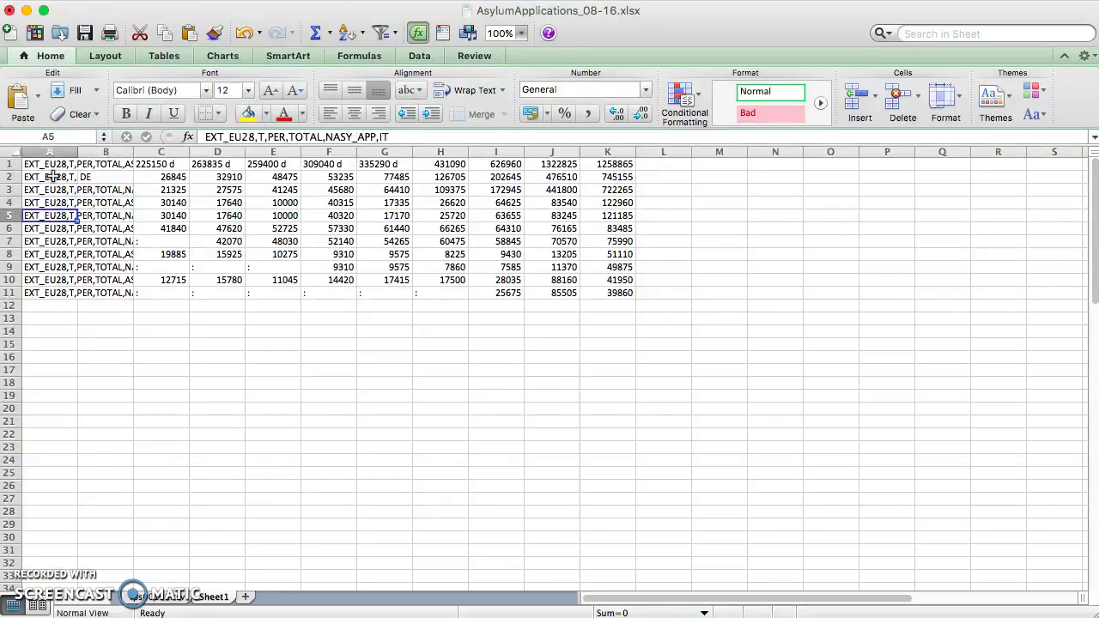
pyautogui.press('Down')
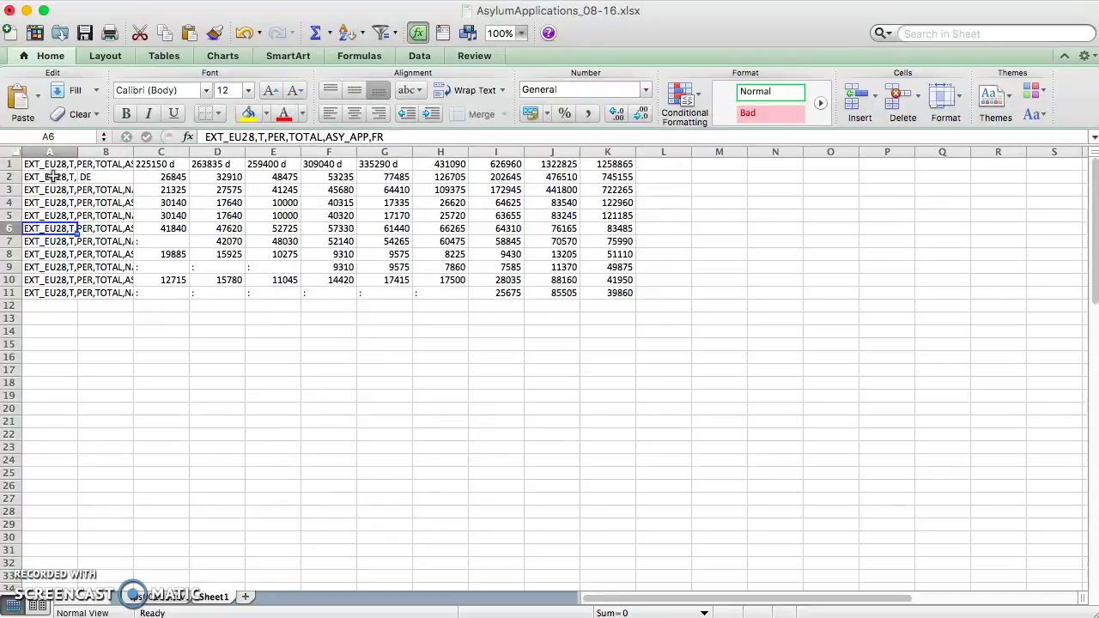
pyautogui.press('Down')
pyautogui.press('Down')
pyautogui.press('Down')
pyautogui.press('Down')
pyautogui.press('Down')
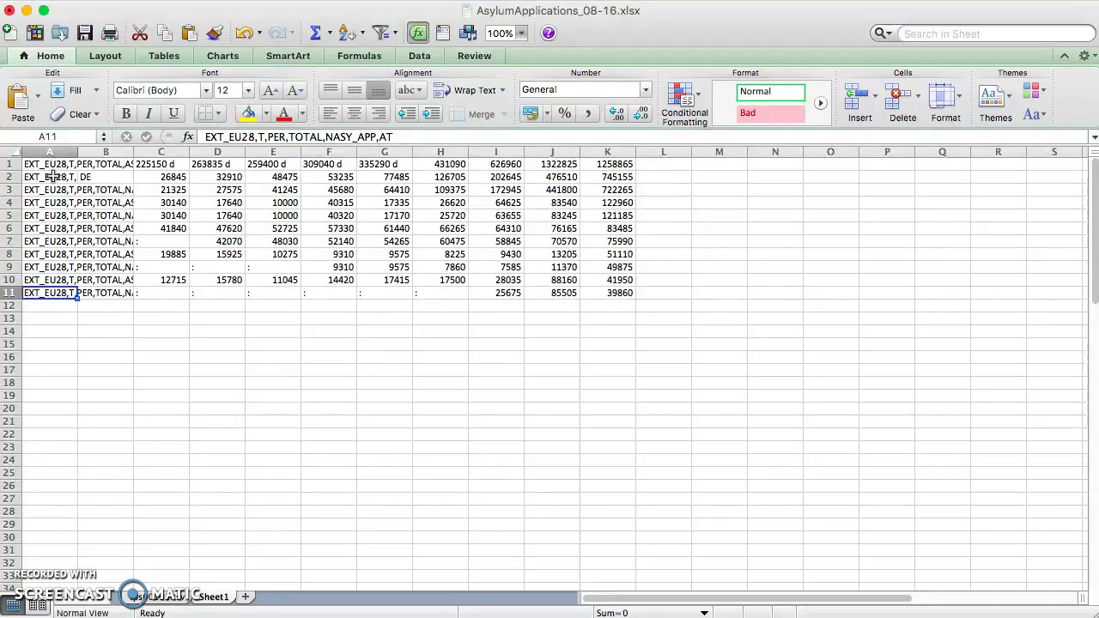
# Go back up through column A and compare the ASY_APP and NASY_APP codes for DE in A2 and A3.
pyautogui.press('Up')
pyautogui.press('Up')
pyautogui.press('Up')
pyautogui.press('Up')
pyautogui.press('Up')
pyautogui.press('Up')
pyautogui.press('Up')
pyautogui.press('Up')
pyautogui.press('Up')
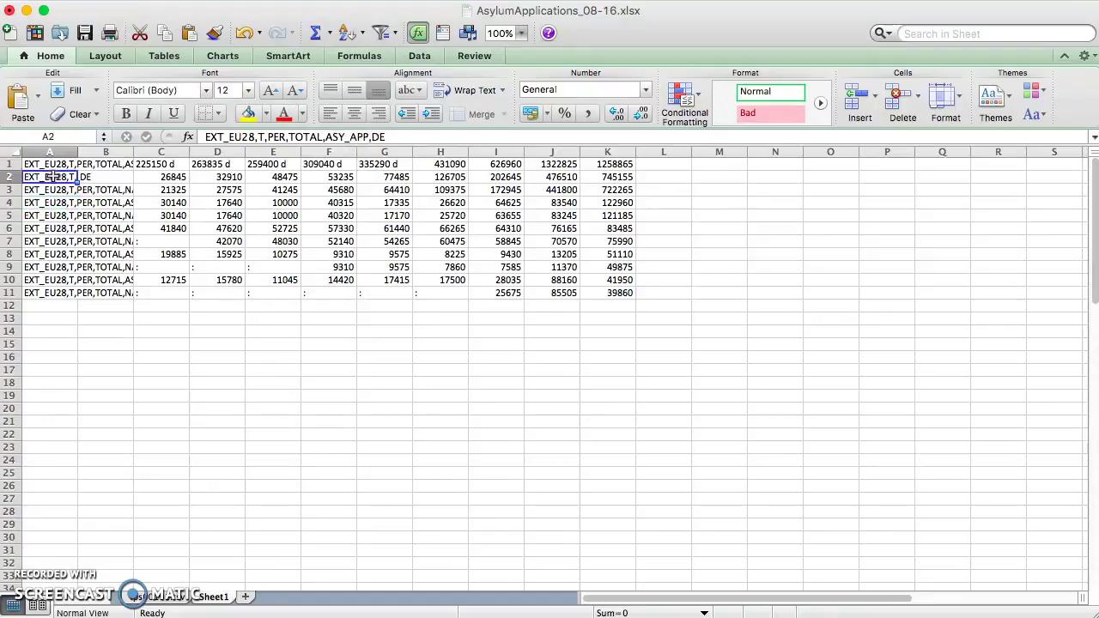
pyautogui.press('Down')
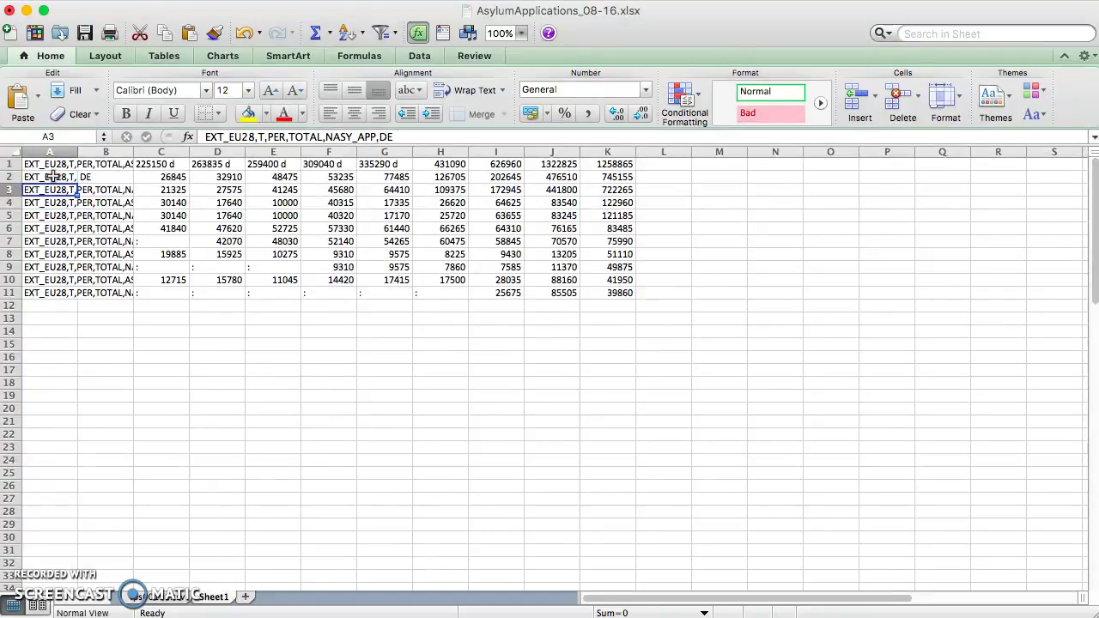
pyautogui.click(53, 177)
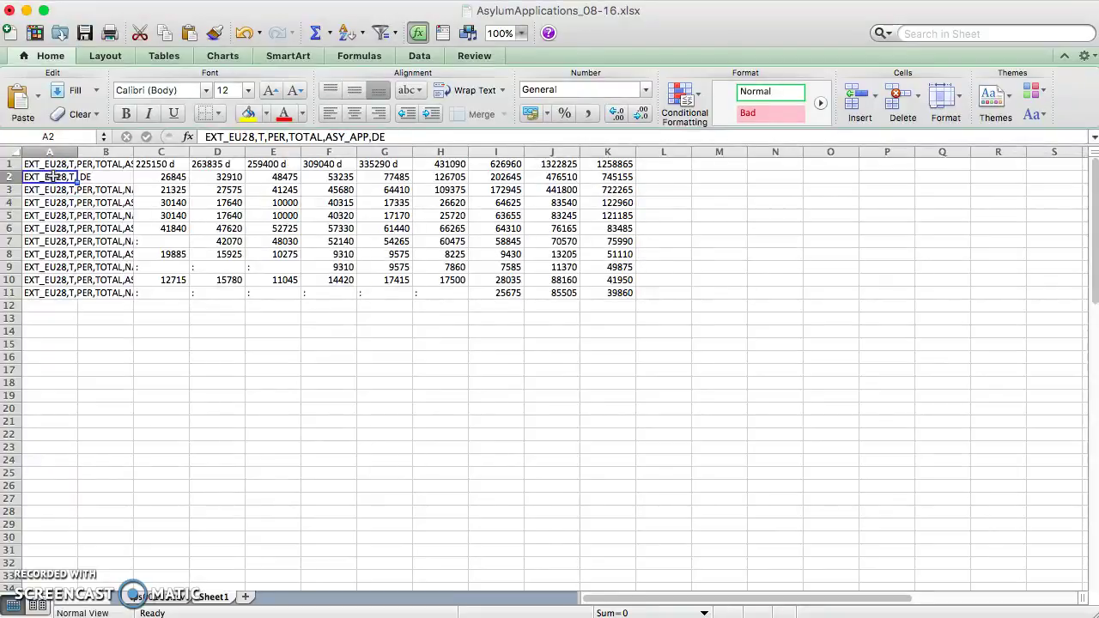
pyautogui.press('Down')
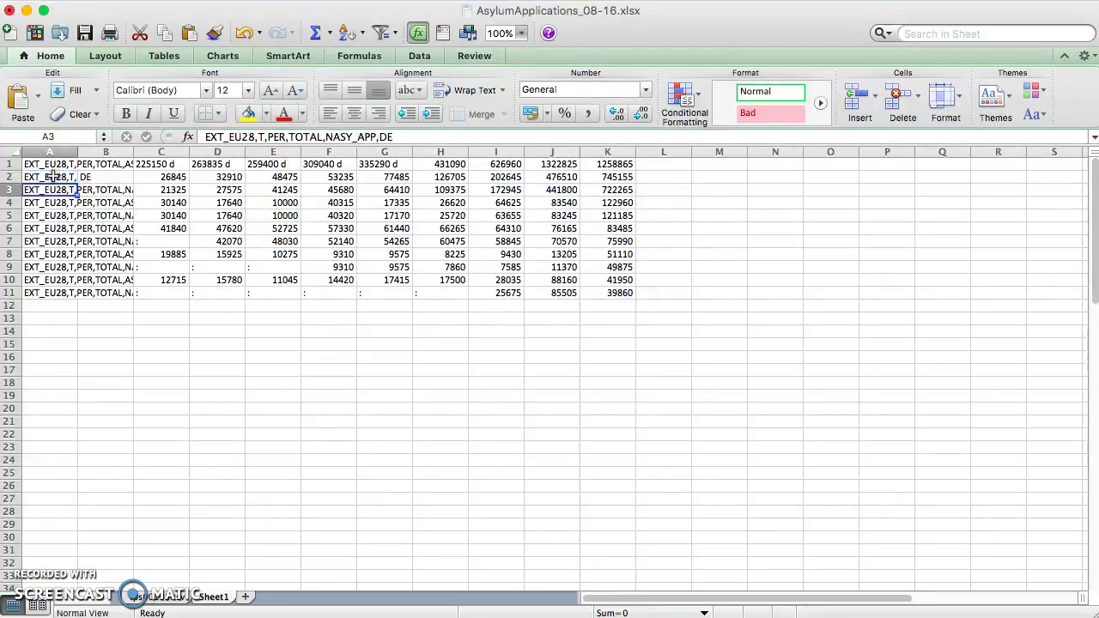
pyautogui.press('Up')
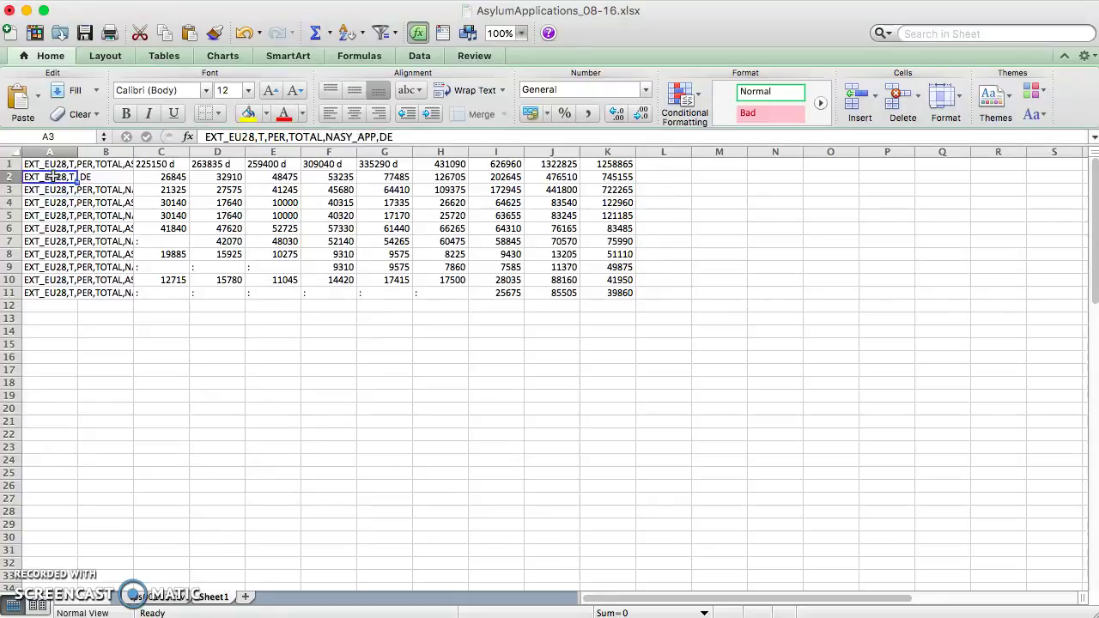
# Compare the two DE rows, 2 and 3, across all the year columns out to column K.
pyautogui.press('Right')
pyautogui.press('Right')
pyautogui.press('Right')
pyautogui.press('Right')
pyautogui.press('Right')
pyautogui.press('Right')
pyautogui.press('Right')
pyautogui.press('Right')
pyautogui.press('Right')
pyautogui.press('Right')
pyautogui.press('Right')
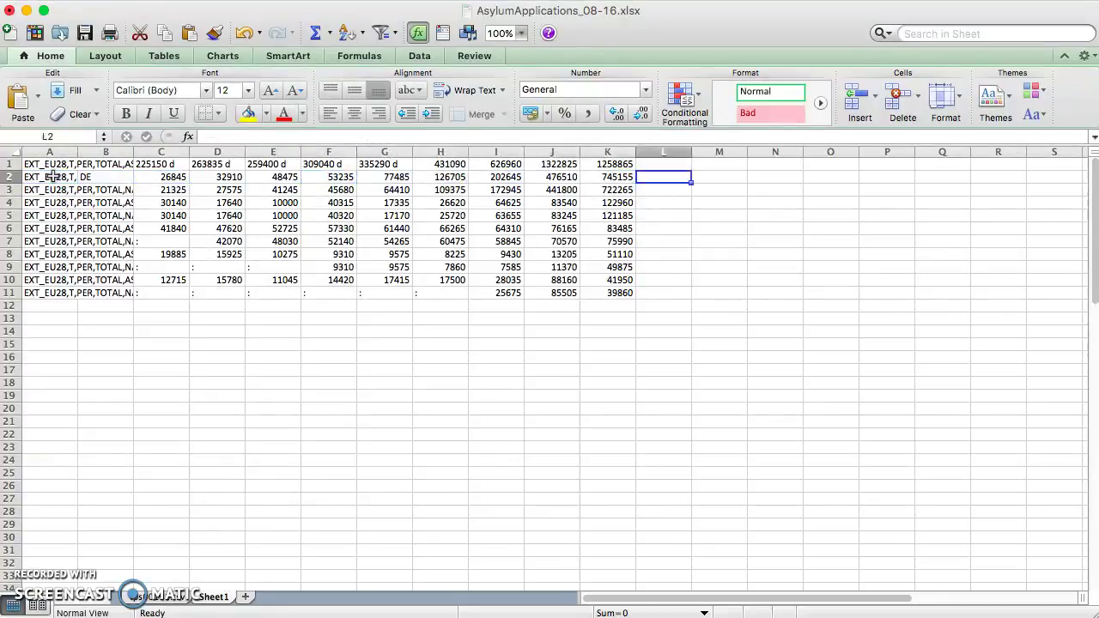
pyautogui.press('Left')
pyautogui.press('Down')
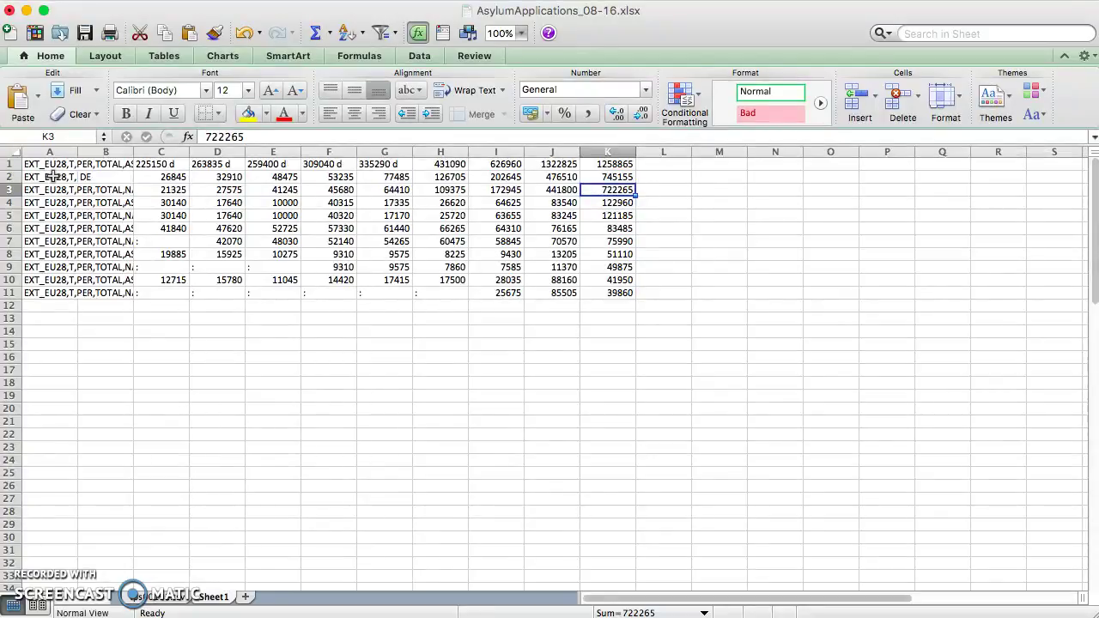
pyautogui.press('Left')
pyautogui.press('Left')
pyautogui.press('Left')
pyautogui.press('Left')
pyautogui.press('Left')
pyautogui.press('Left')
pyautogui.press('Left')
pyautogui.press('Left')
pyautogui.press('Left')
pyautogui.press('Left')
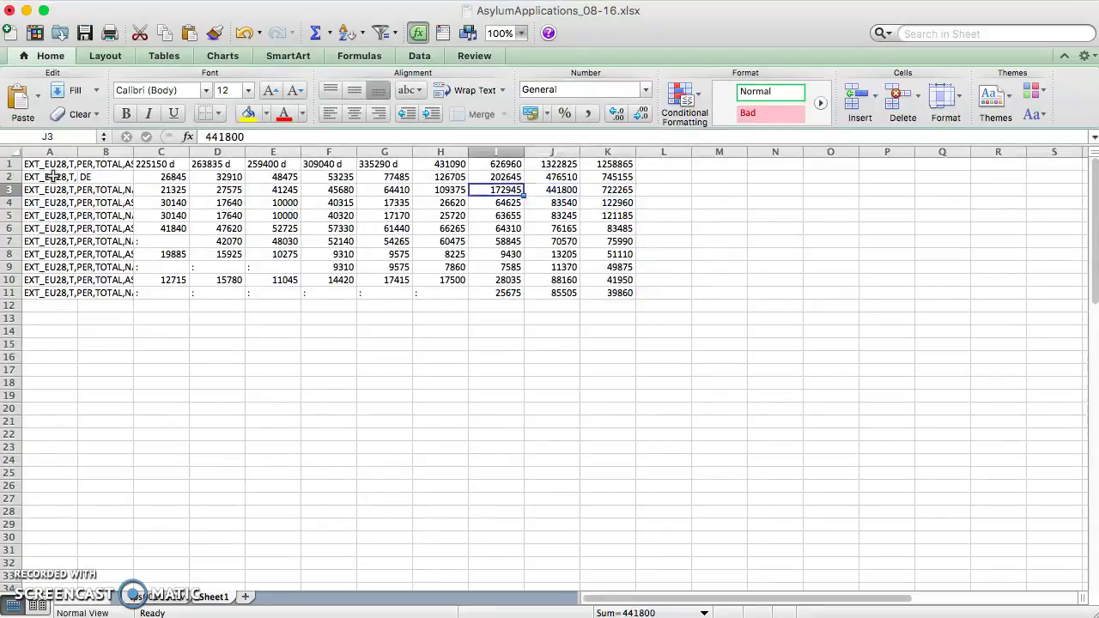
pyautogui.press('Right')
pyautogui.press('Right')
pyautogui.press('Right')
pyautogui.press('Right')
pyautogui.press('Right')
pyautogui.press('Right')
pyautogui.press('Right')
pyautogui.press('Right')
pyautogui.press('Right')
pyautogui.press('Right')
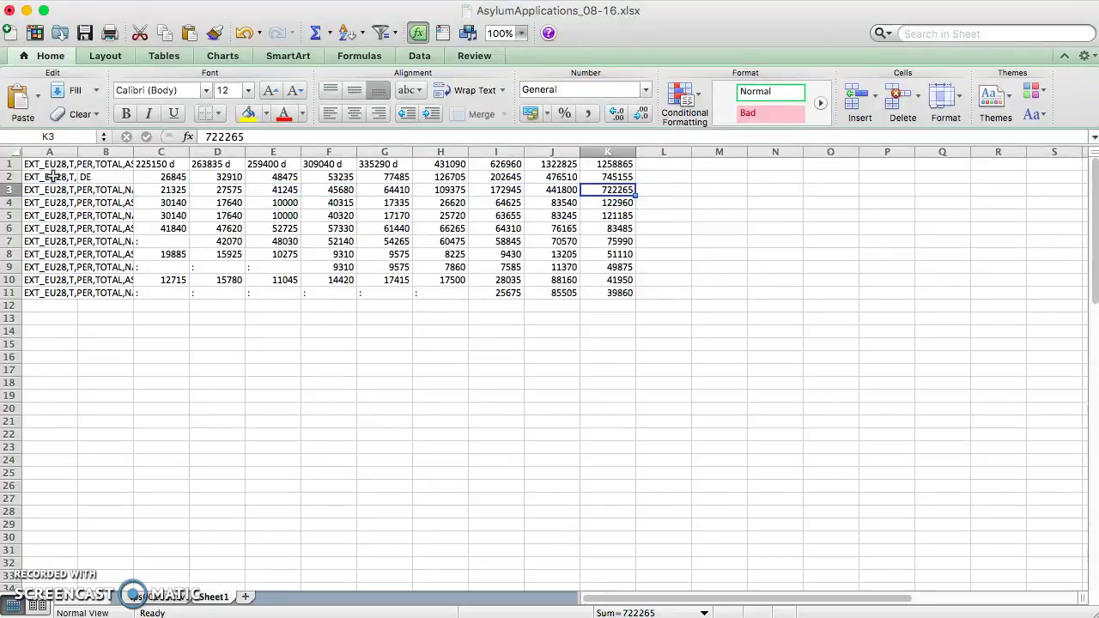
pyautogui.press('Left')
pyautogui.press('Left')
pyautogui.press('Left')
pyautogui.press('Left')
pyautogui.press('Left')
pyautogui.press('Left')
pyautogui.press('Left')
pyautogui.press('Left')
pyautogui.press('Left')
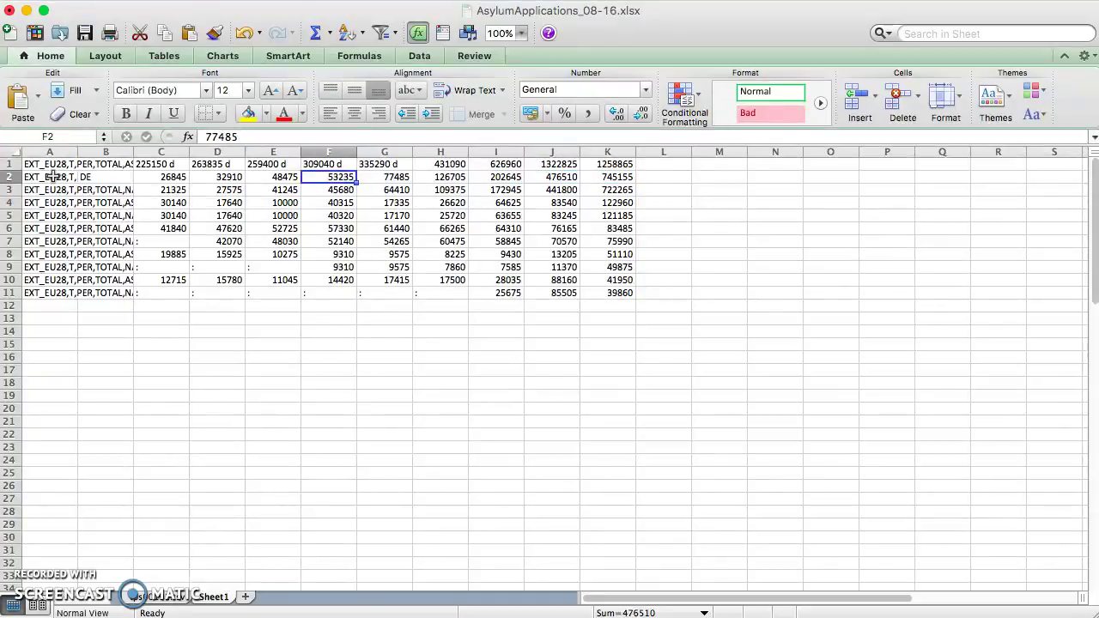
pyautogui.press('Down')
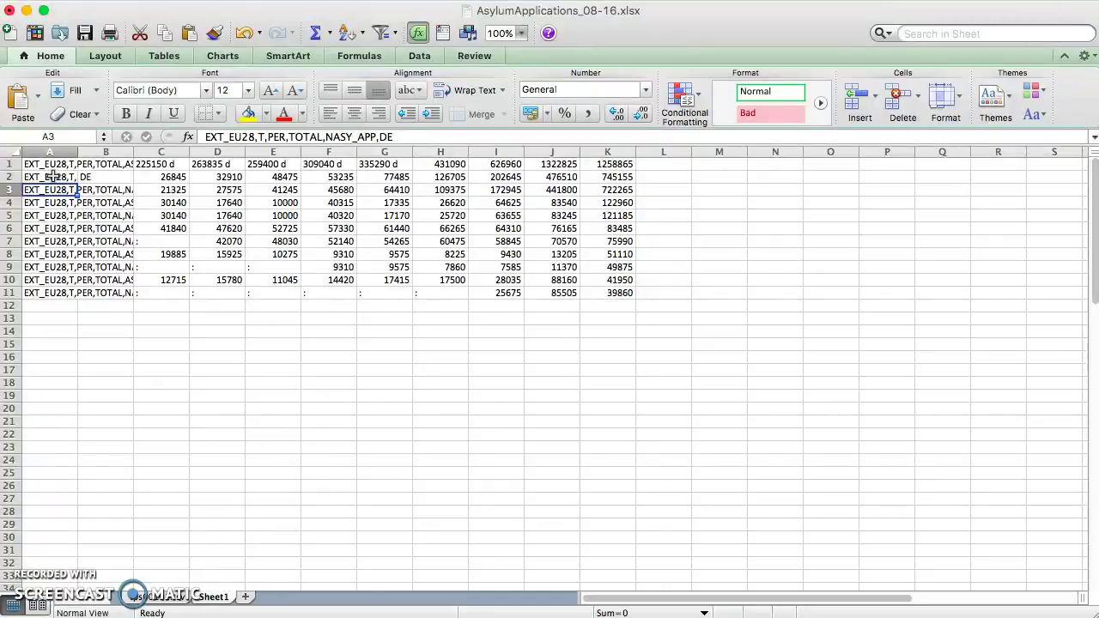
# Recheck the codes in A2 to A4 and enter the country code DE in cell B3.
pyautogui.click(54, 176)
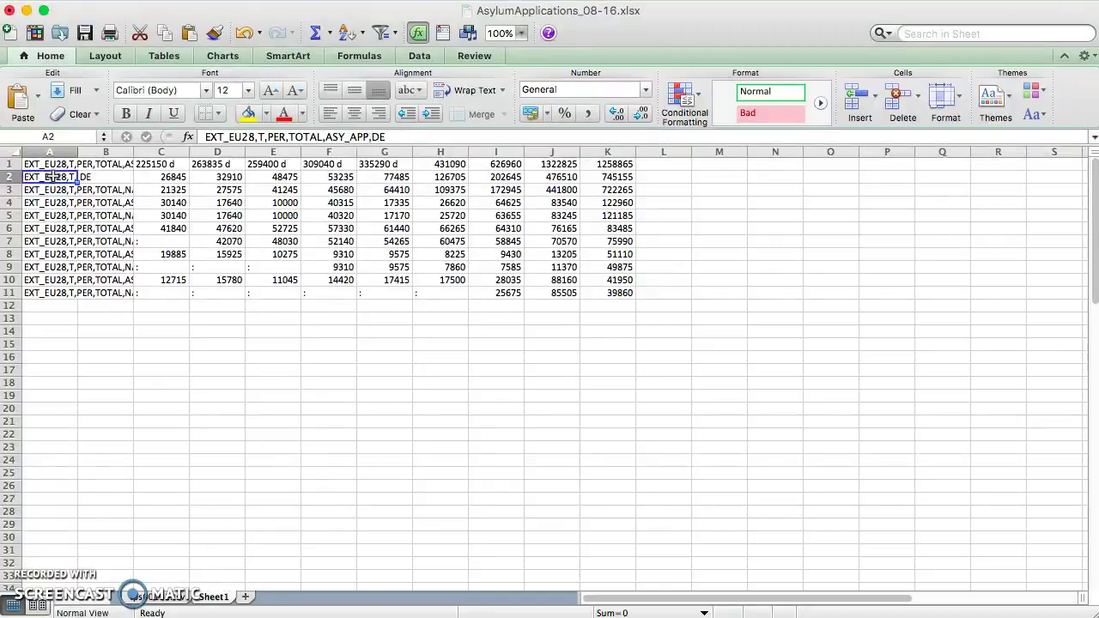
pyautogui.press('Down')
pyautogui.press('Up')
pyautogui.press('Down')
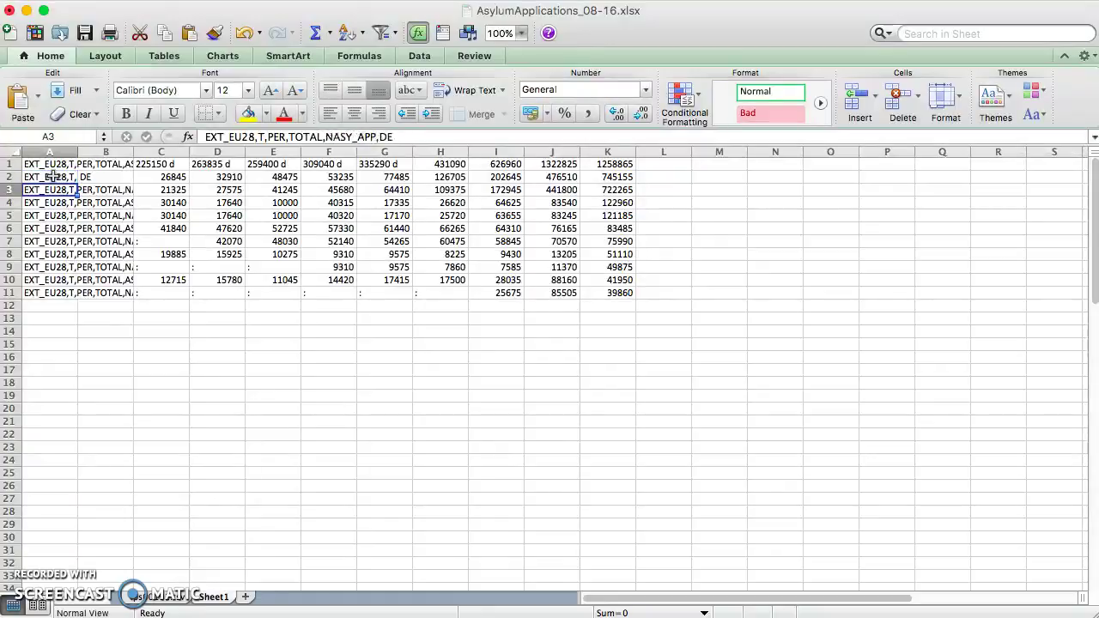
pyautogui.press('Down')
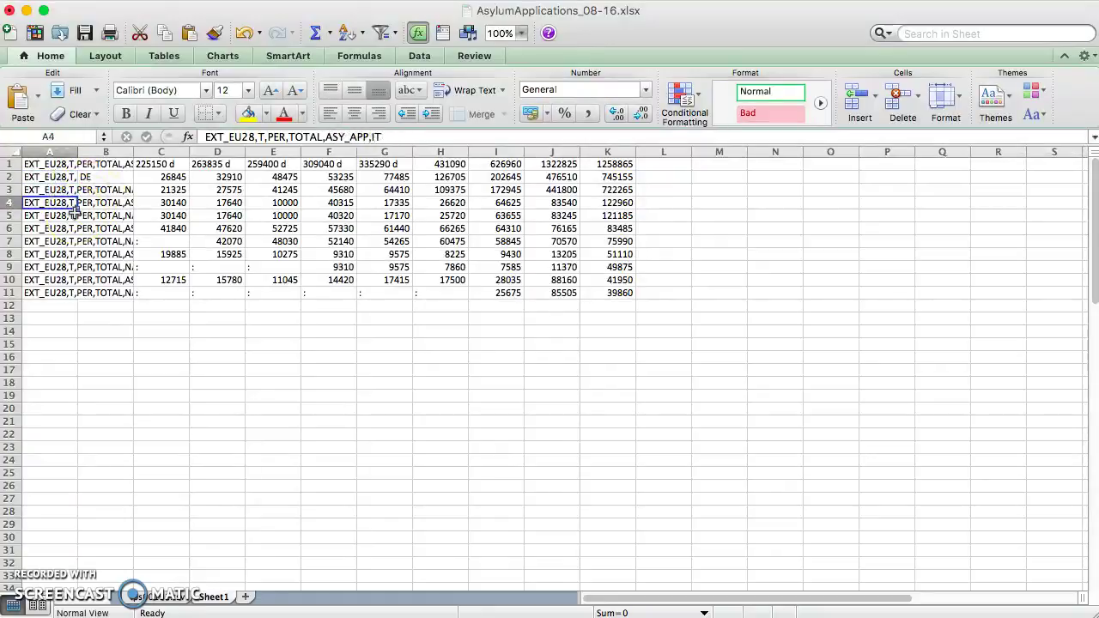
pyautogui.press('Up')
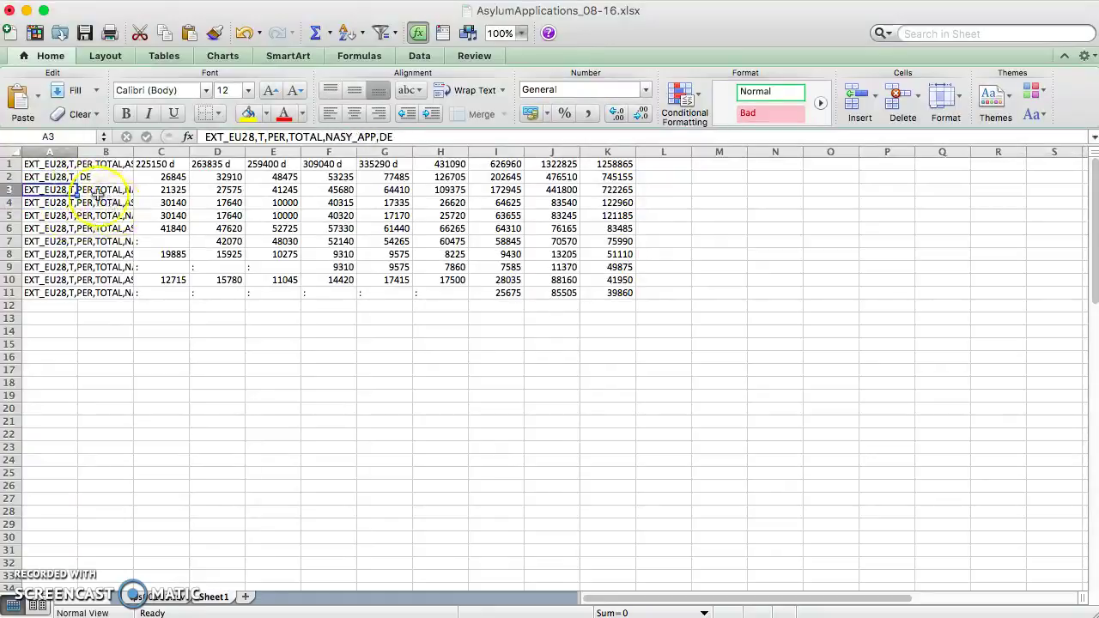
pyautogui.click(91, 190)
pyautogui.write('DE')
pyautogui.press('Return')
# Check the code in A4 and enter the country code IT in cells B4 and B5.
pyautogui.press('Left')
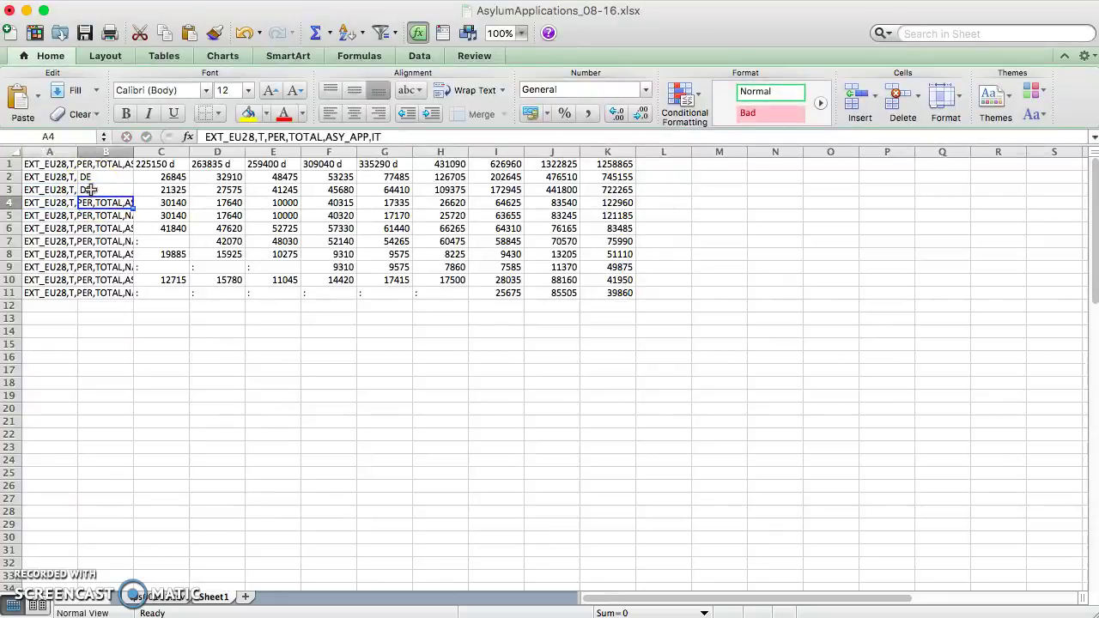
pyautogui.press('Right')
pyautogui.write('IT')
pyautogui.press('Return')
pyautogui.write('IT')
pyautogui.press('Return')
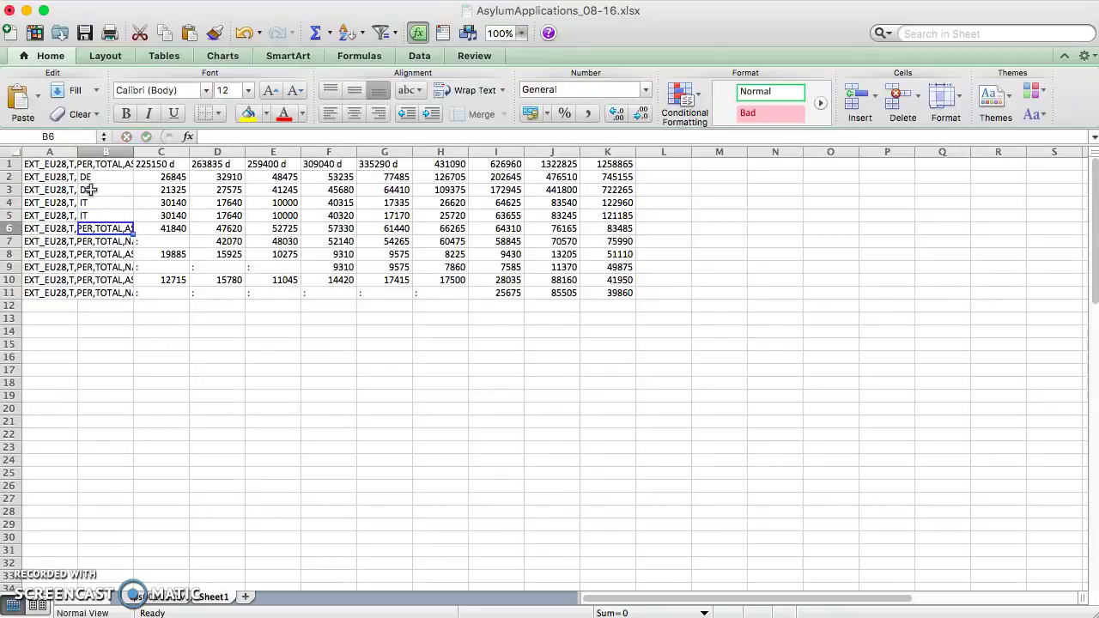
# Check the code in A6 and enter the country code FR in cells B6 and B7.
pyautogui.press('Left')
pyautogui.press('Right')
pyautogui.write('FR')
pyautogui.press('Return')
pyautogui.write('F')
pyautogui.press('Return')
# Check the code in A8 and enter the country code EL in cells B8 and B9.
pyautogui.press('Left')
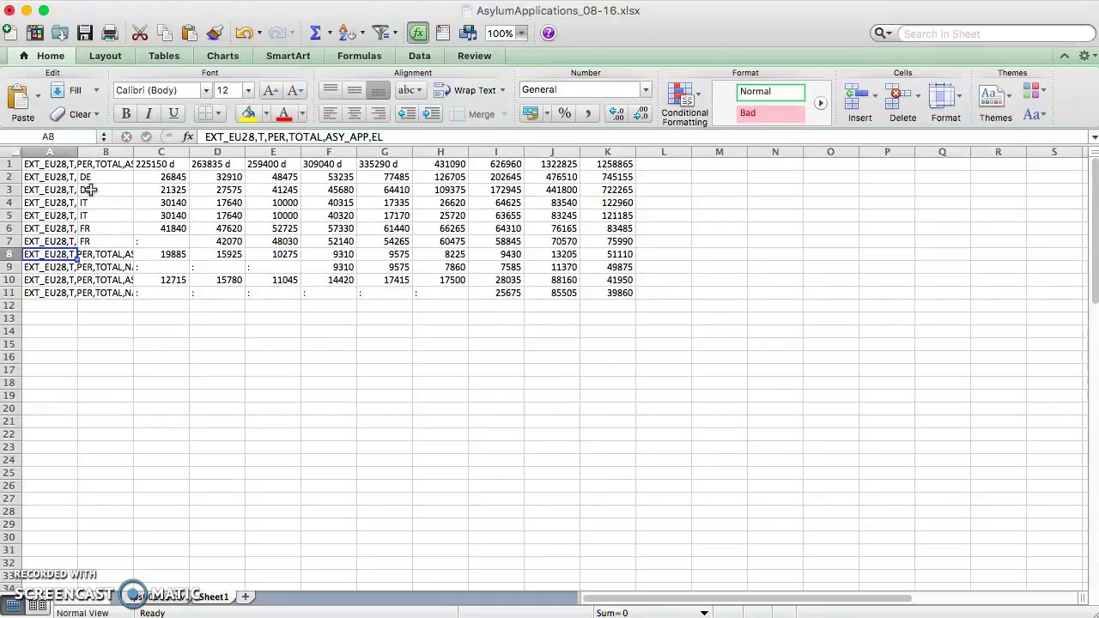
pyautogui.press('Right')
pyautogui.write('EL')
pyautogui.press('Return')
pyautogui.write('EL')
pyautogui.press('Return')
# Check the code in A10 and enter the country code AT in cells B10 and B11.
pyautogui.press('Left')
pyautogui.press('Right')
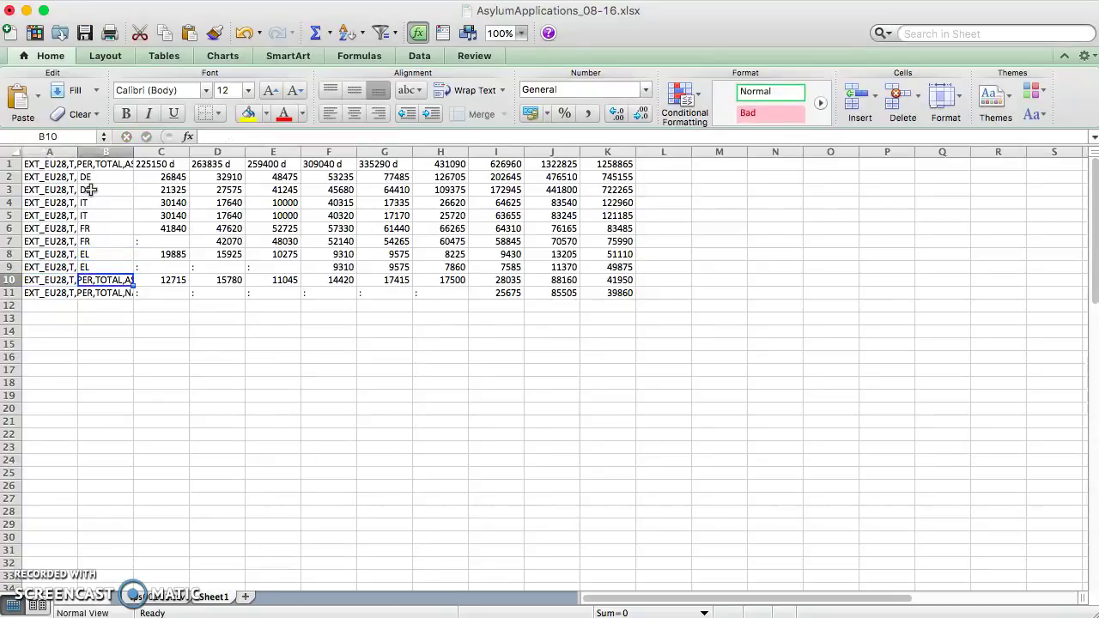
pyautogui.press('Left')
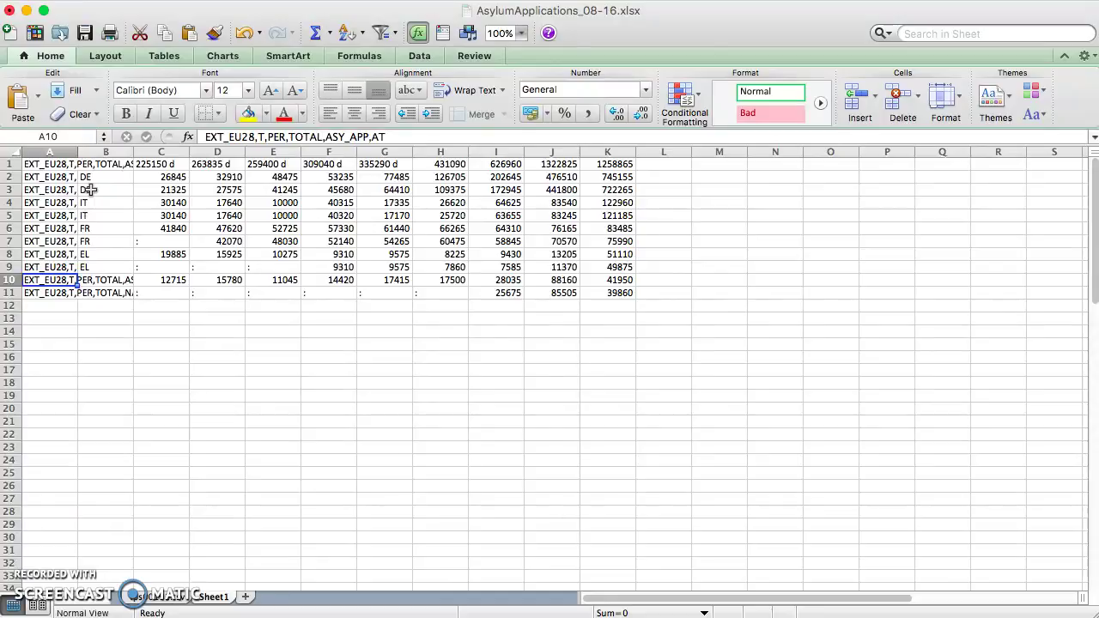
pyautogui.press('Right')
pyautogui.write('AT')
pyautogui.press('Return')
pyautogui.write('AT')
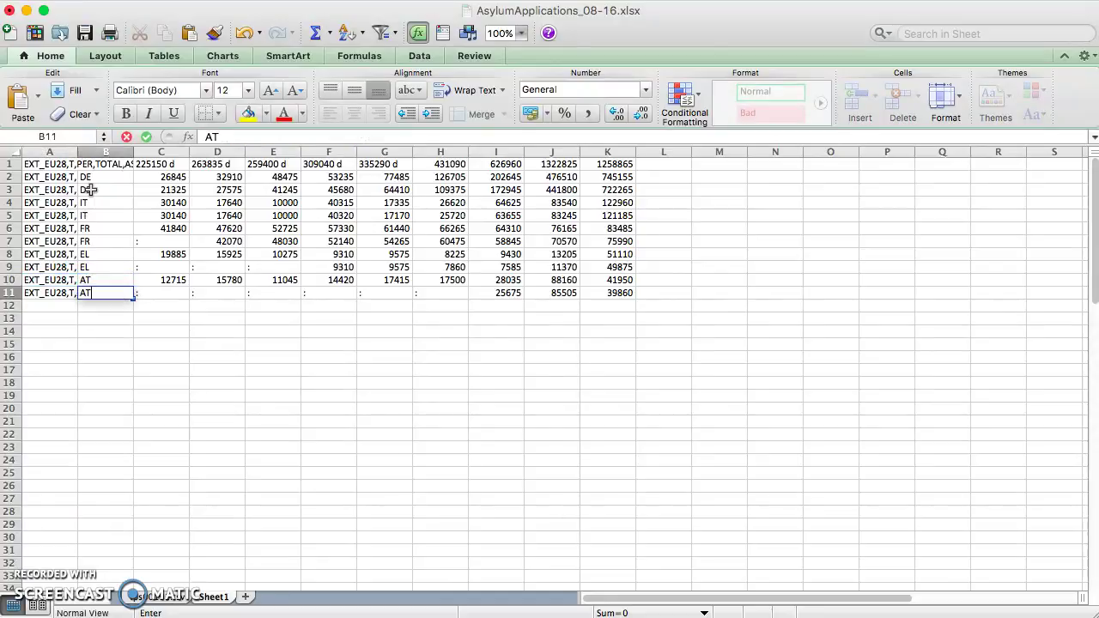
pyautogui.press('Return')
pyautogui.click(108, 280)
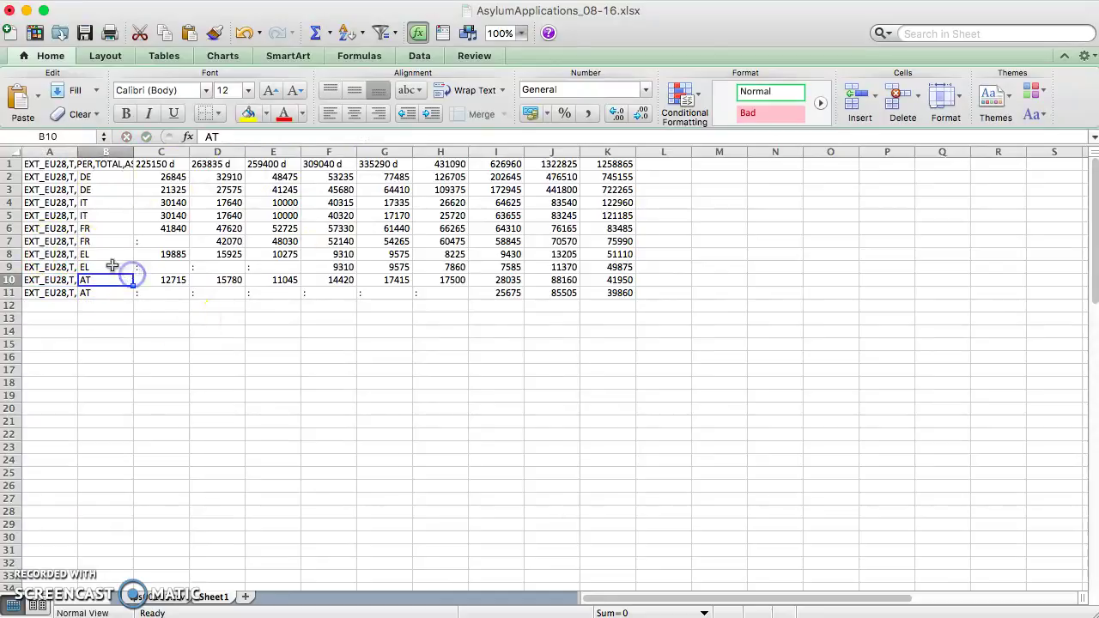
# Delete the first DE row and the first IT row, the ones whose code contains ASY_APP.
pyautogui.click(9, 177)
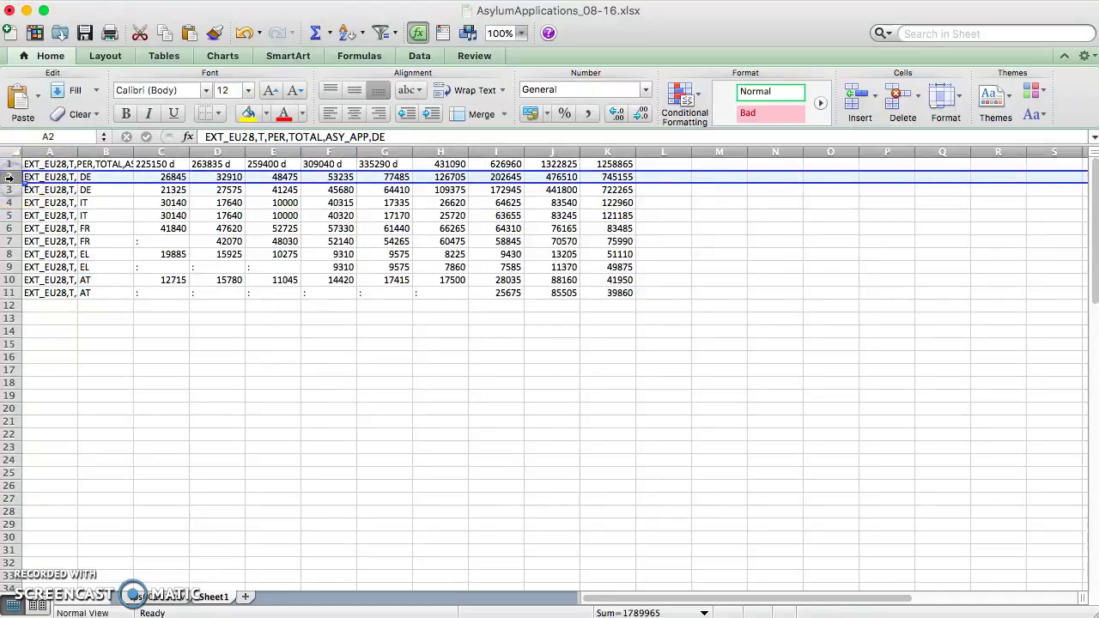
pyautogui.rightClick(10, 179)
pyautogui.click(48, 278)
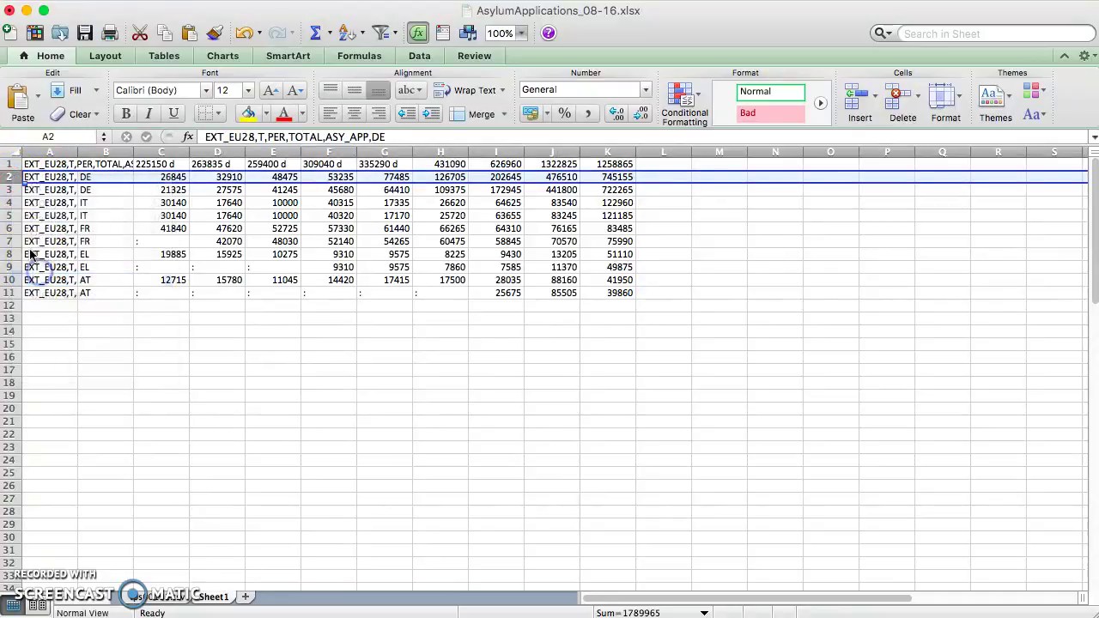
pyautogui.click(9, 190)
pyautogui.rightClick(10, 190)
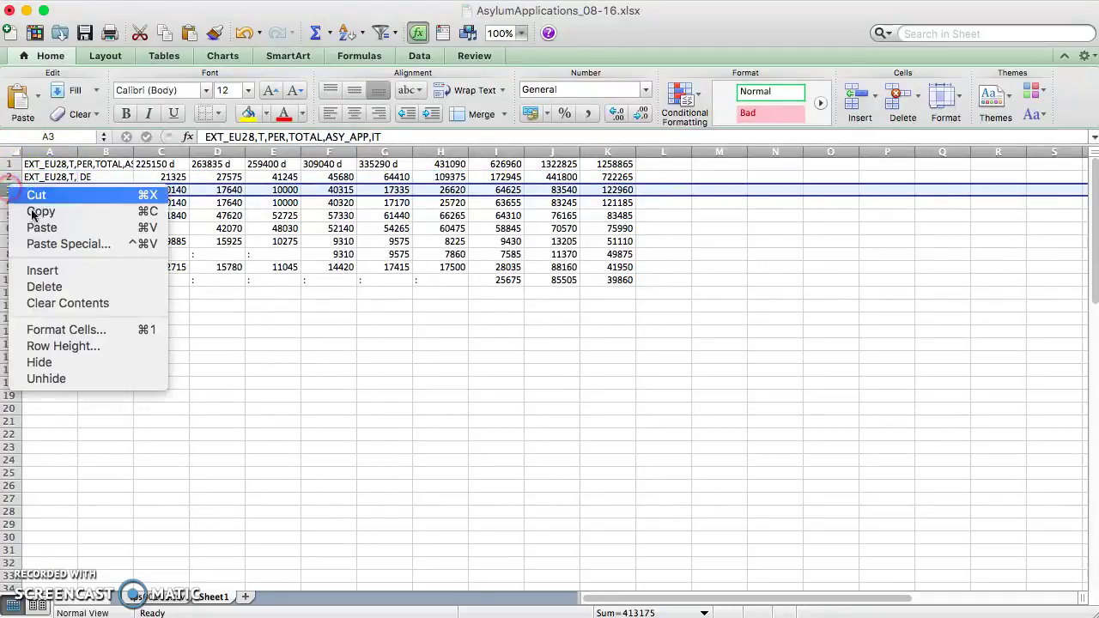
pyautogui.click(43, 288)
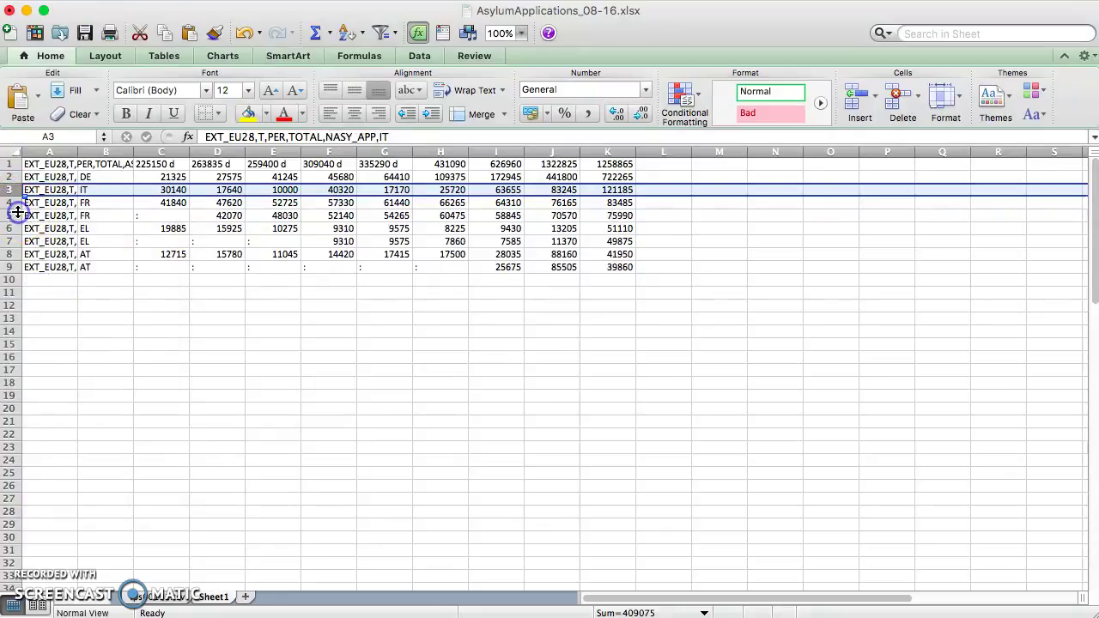
# Delete the ASY_APP rows for FR and EL, keeping each country's NASY_APP row.
pyautogui.click(11, 203)
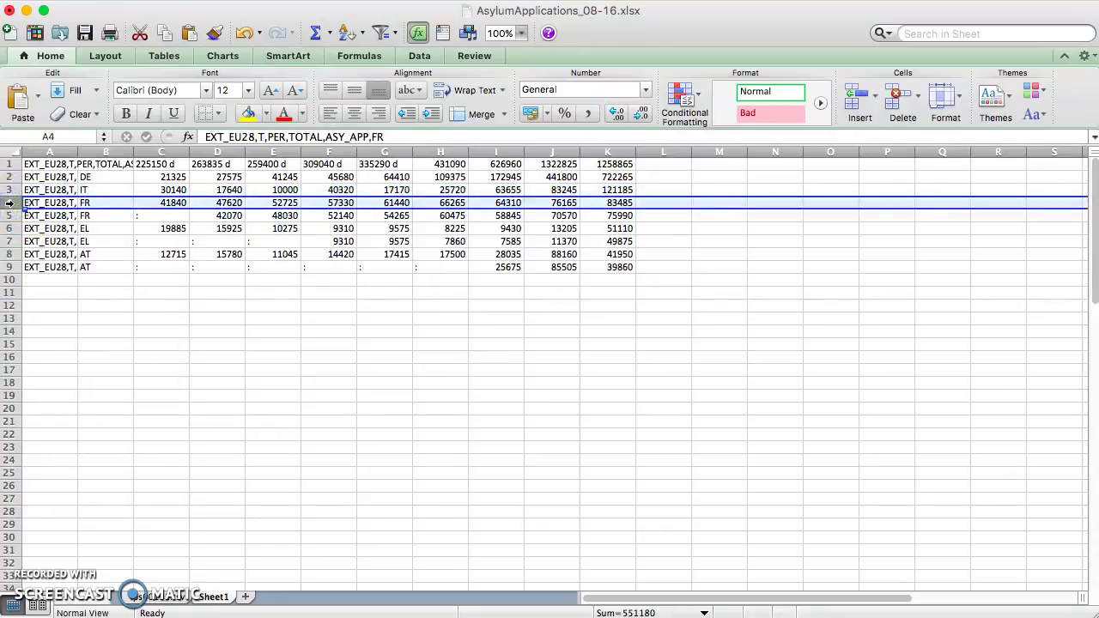
pyautogui.rightClick(11, 203)
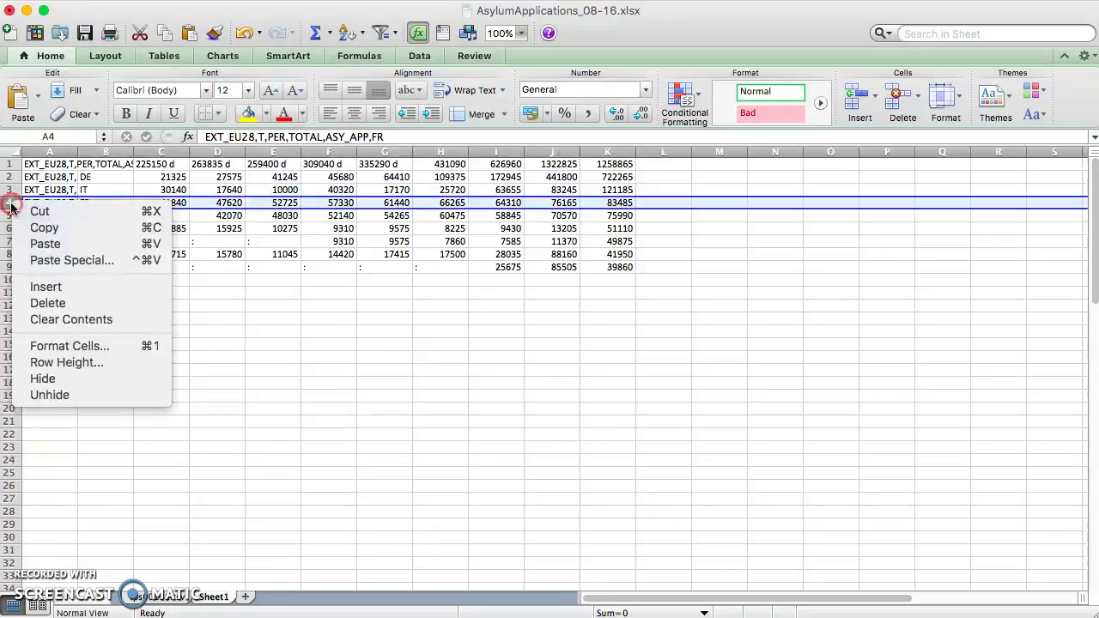
pyautogui.click(39, 301)
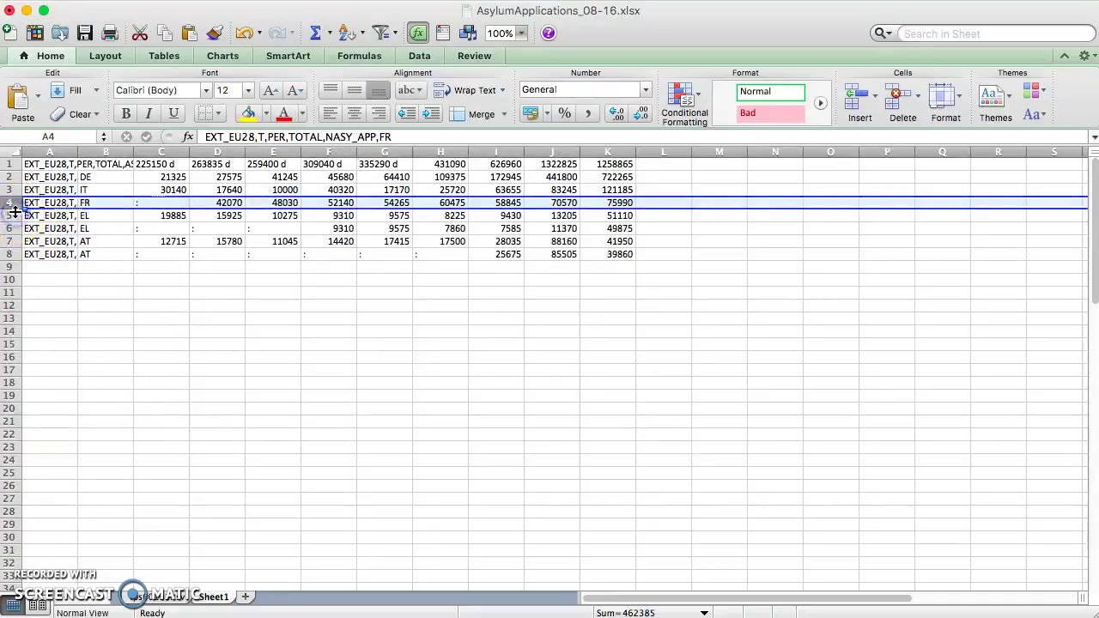
pyautogui.click(24, 215)
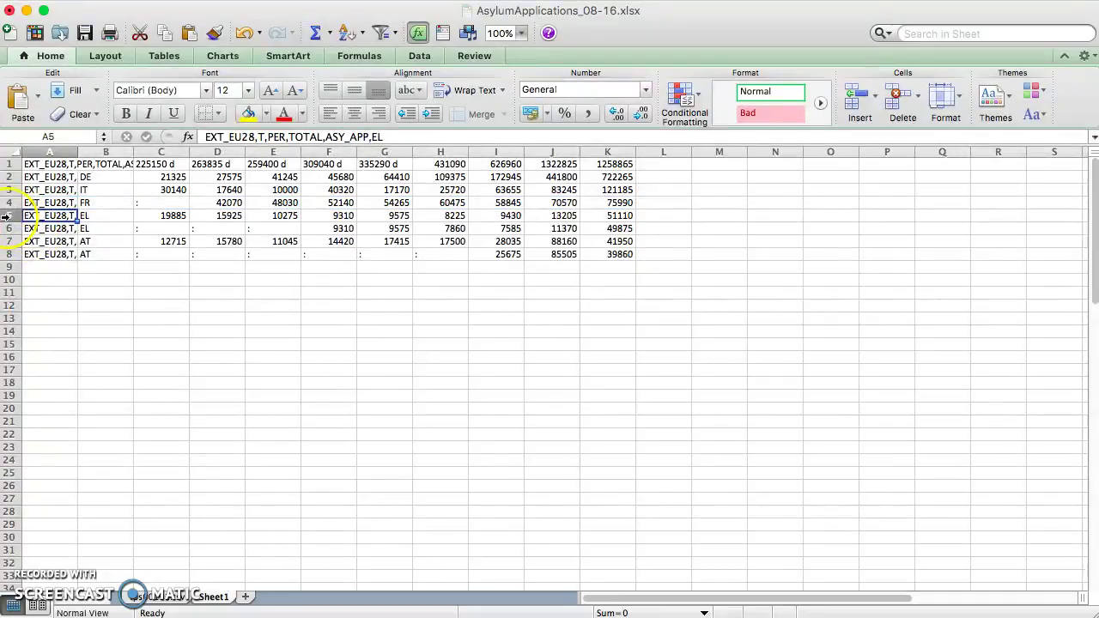
pyautogui.rightClick(5, 215)
pyautogui.click(43, 315)
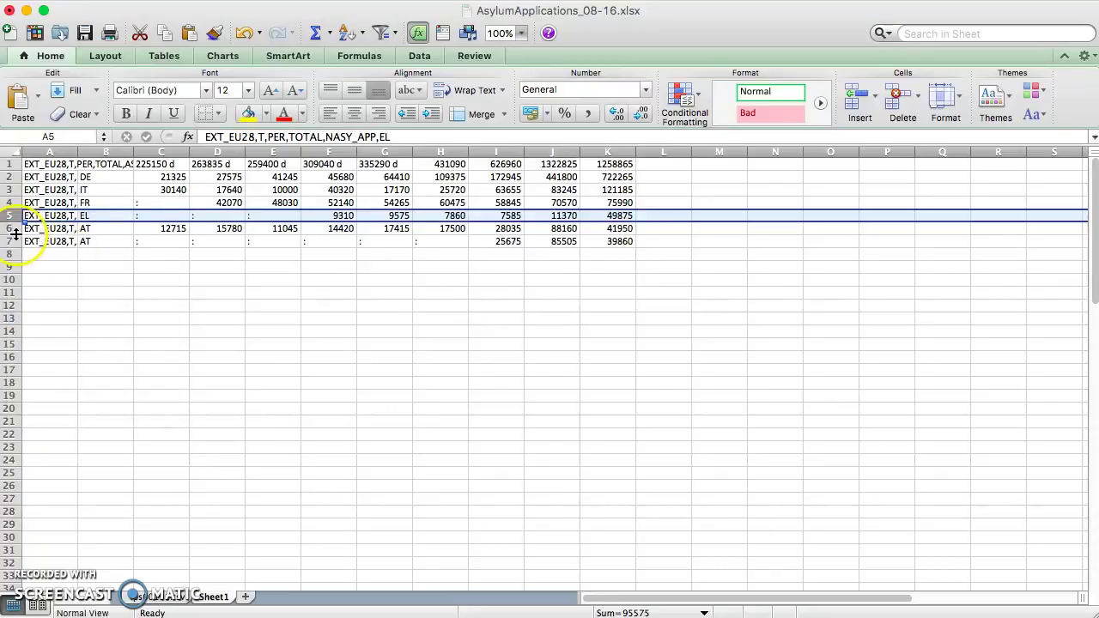
# Delete the ASY_APP row for AT, keeping its NASY_APP row.
pyautogui.click(10, 228)
pyautogui.rightClick(10, 230)
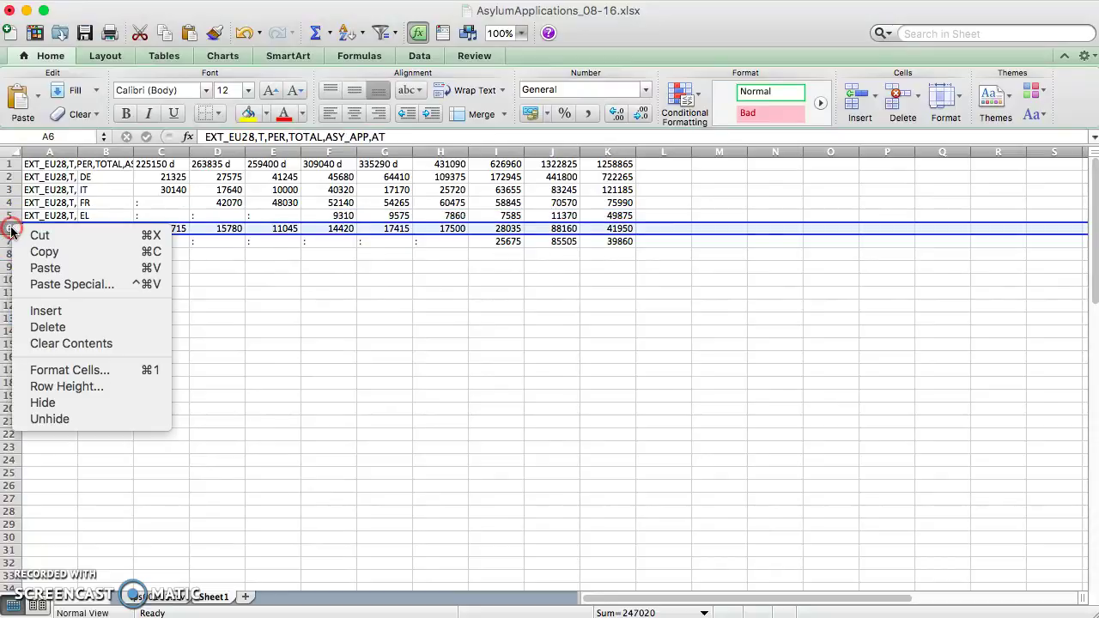
pyautogui.click(51, 334)
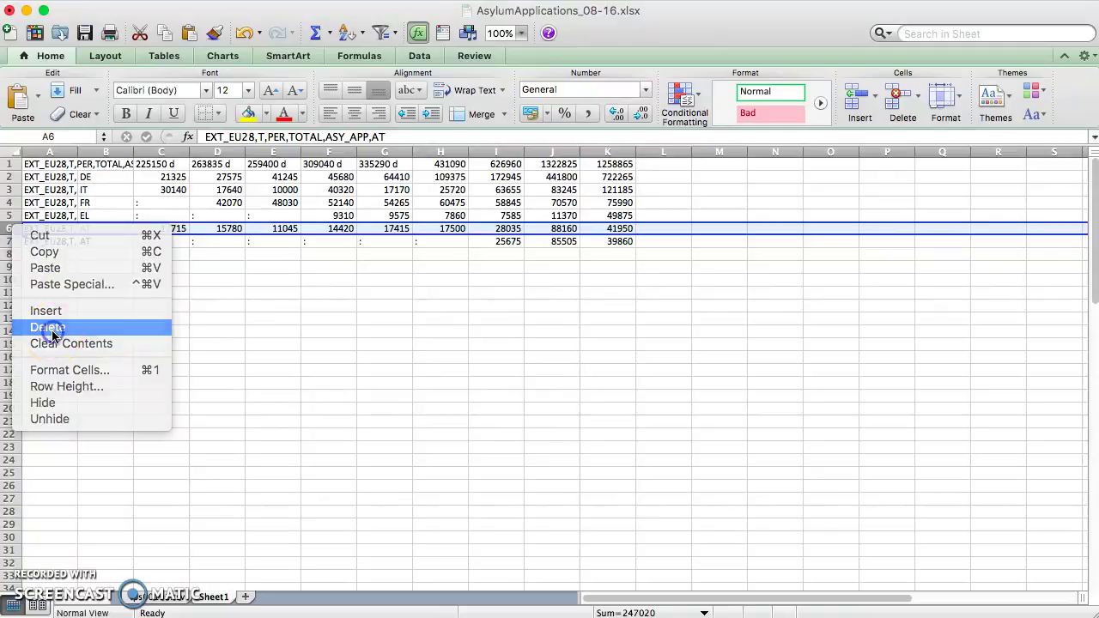
pyautogui.click(152, 252)
pyautogui.click(99, 228)
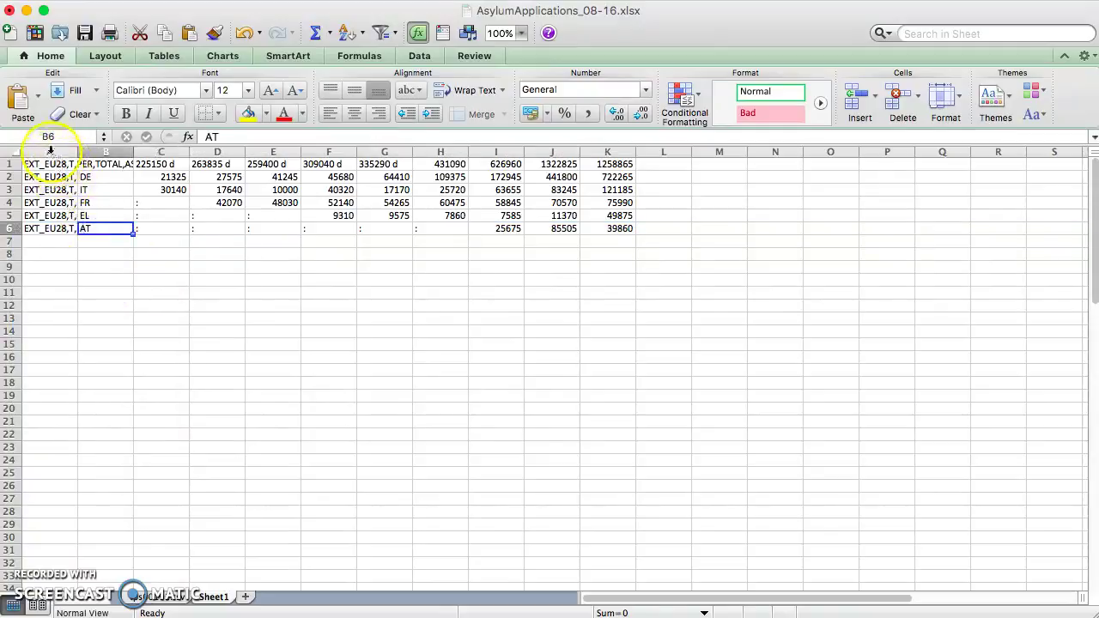
# Delete column A with the long EXT_EU28 code strings, leaving the country codes as the first column.
pyautogui.rightClick(50, 149)
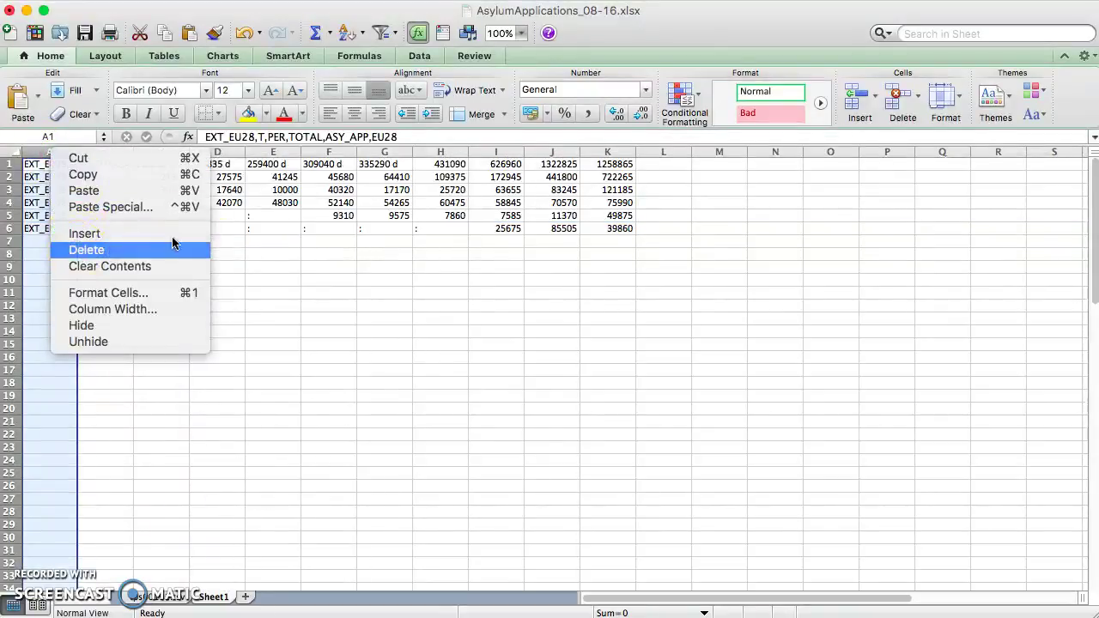
pyautogui.click(172, 249)
pyautogui.click(72, 164)
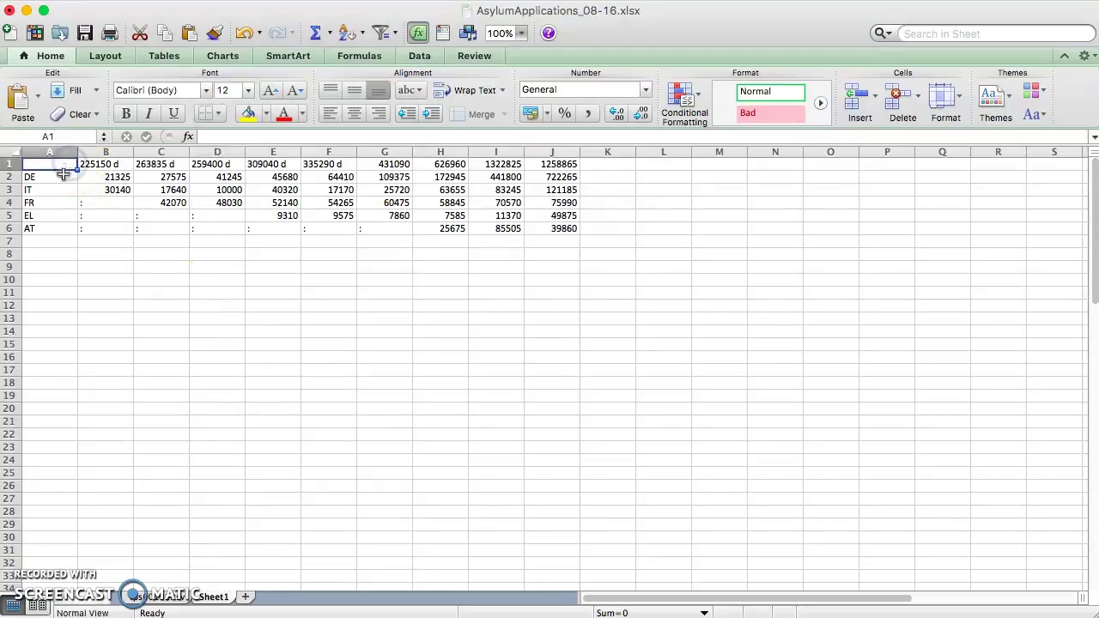
pyautogui.click(63, 176)
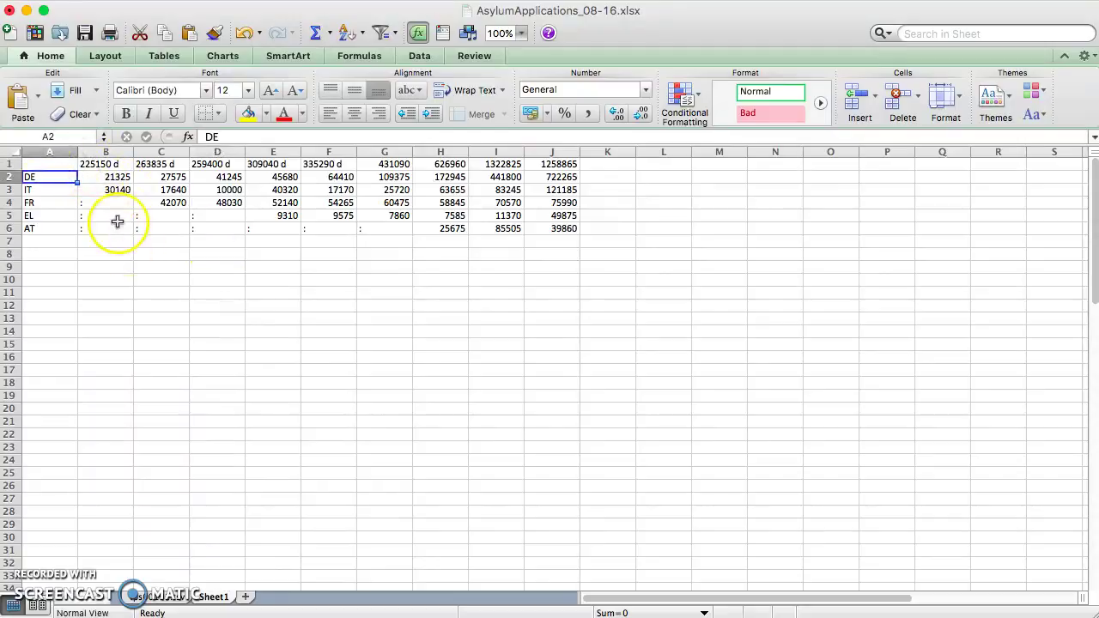
# Delete the EU total row in row 1 and insert an empty row above the DE row for headers.
pyautogui.rightClick(9, 164)
pyautogui.click(266, 178)
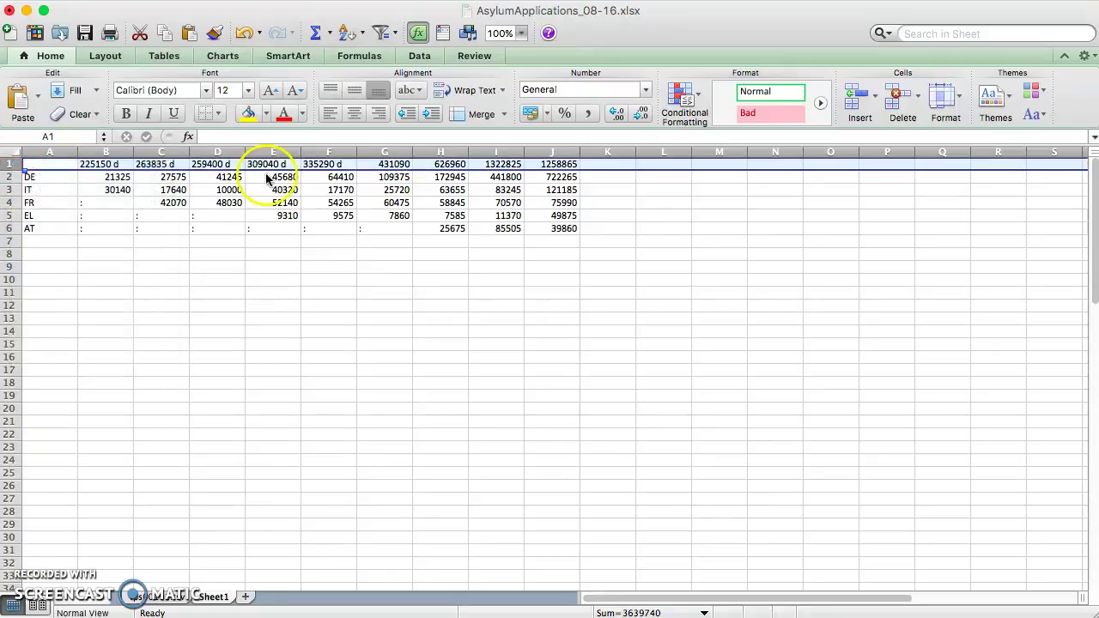
pyautogui.press('super+minus')
pyautogui.rightClick(10, 166)
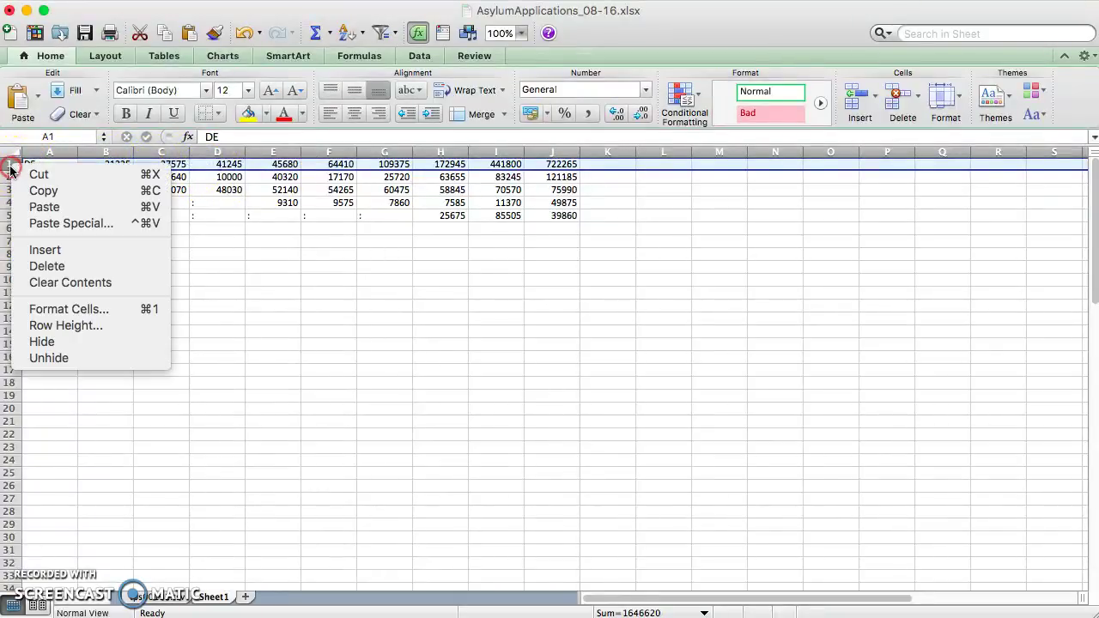
pyautogui.click(45, 250)
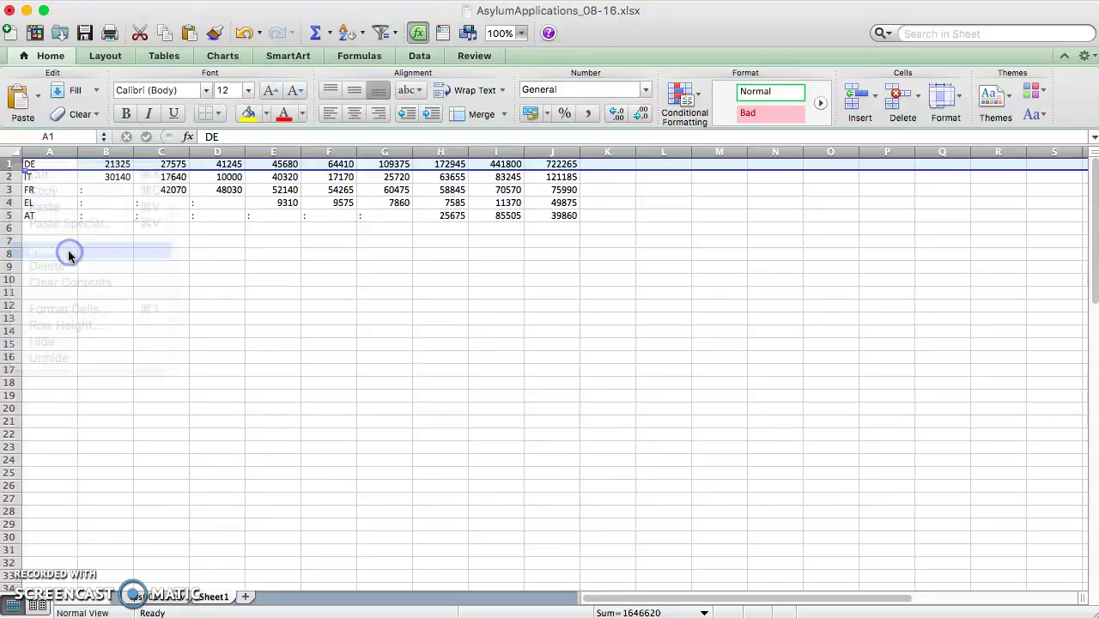
# Enter the year headers 2008, 2009, 2010, 2011 and 2012 in cells B1 to F1.
pyautogui.click(110, 163)
pyautogui.write('2008')
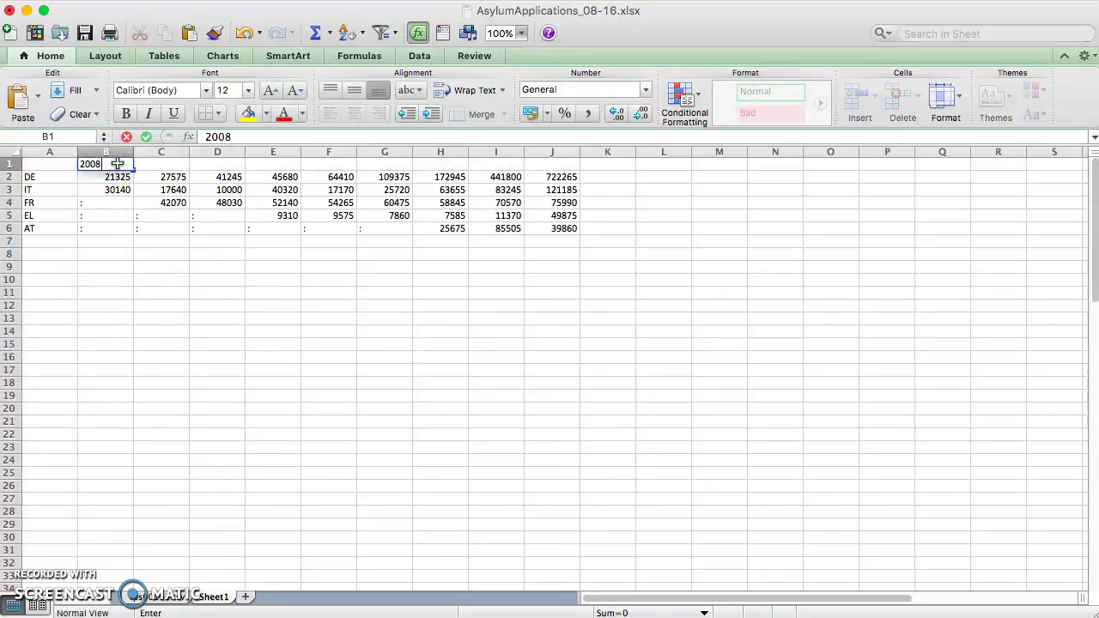
pyautogui.press('Tab')
pyautogui.write('2009')
pyautogui.press('Return')
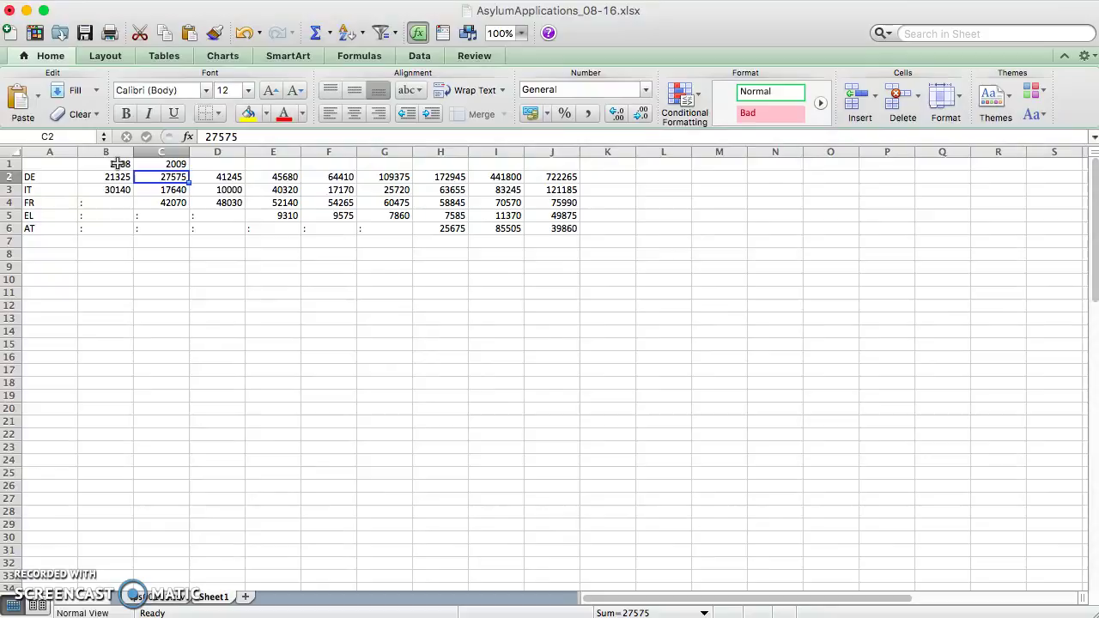
pyautogui.press('Up')
pyautogui.press('Right')
pyautogui.write('2010')
pyautogui.press('Tab')
pyautogui.write('2011')
pyautogui.press('Tab')
pyautogui.write('2012')
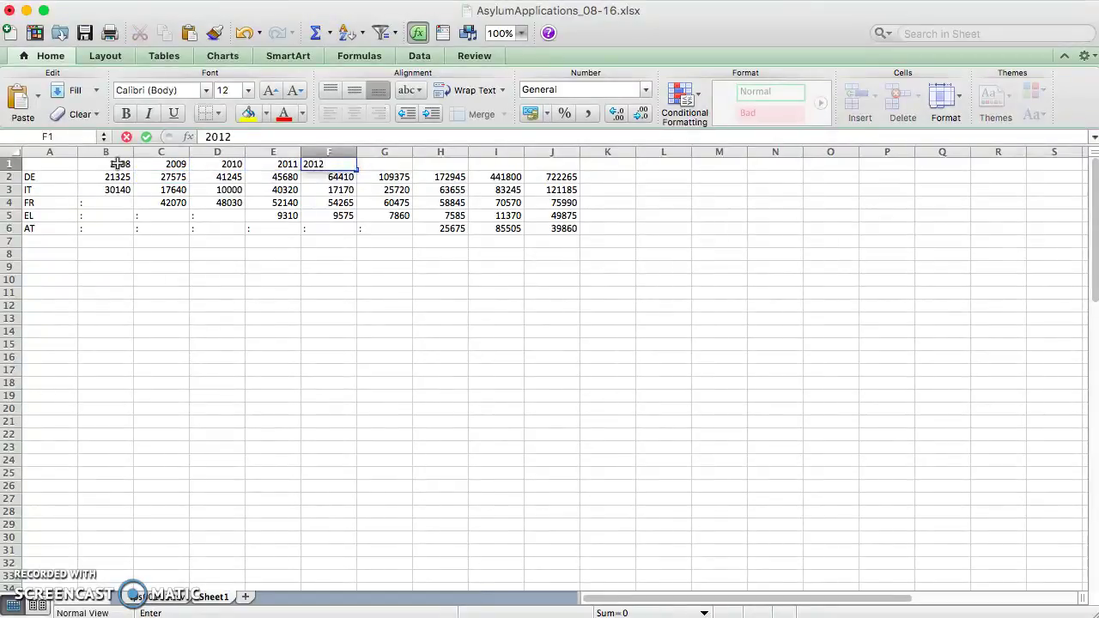
# Enter the year headers 2013, 2014, 2015 and 2016 in cells G1 to J1.
pyautogui.press('Tab')
pyautogui.write('2015')
pyautogui.press('Tab')
pyautogui.press('Left')
pyautogui.write('2013')
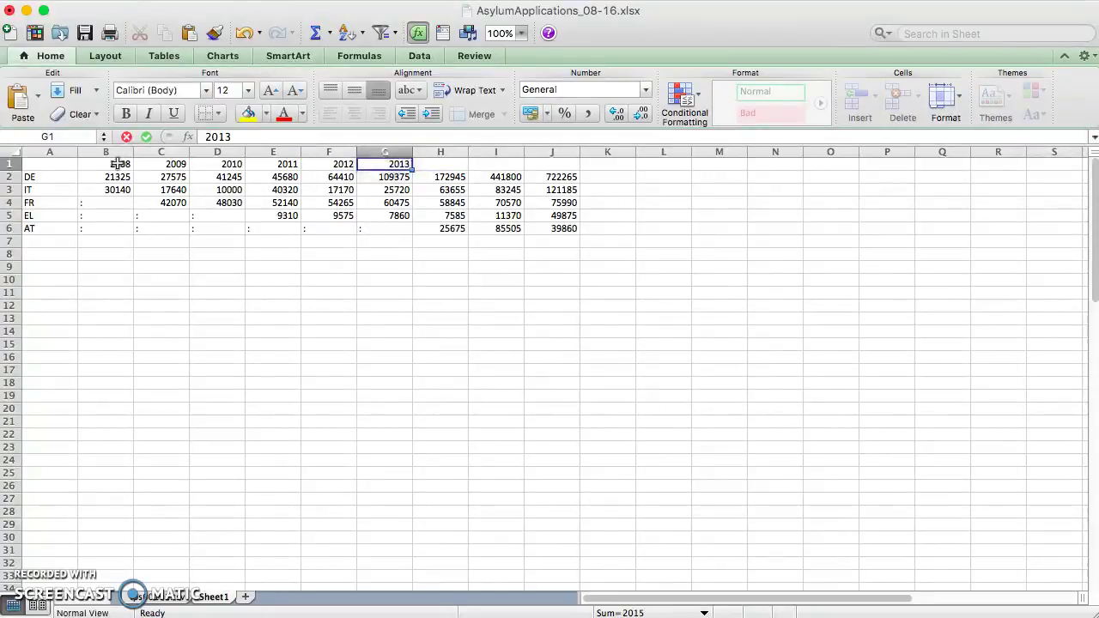
pyautogui.press('Tab')
pyautogui.write('2014')
pyautogui.press('Tab')
pyautogui.write('2015')
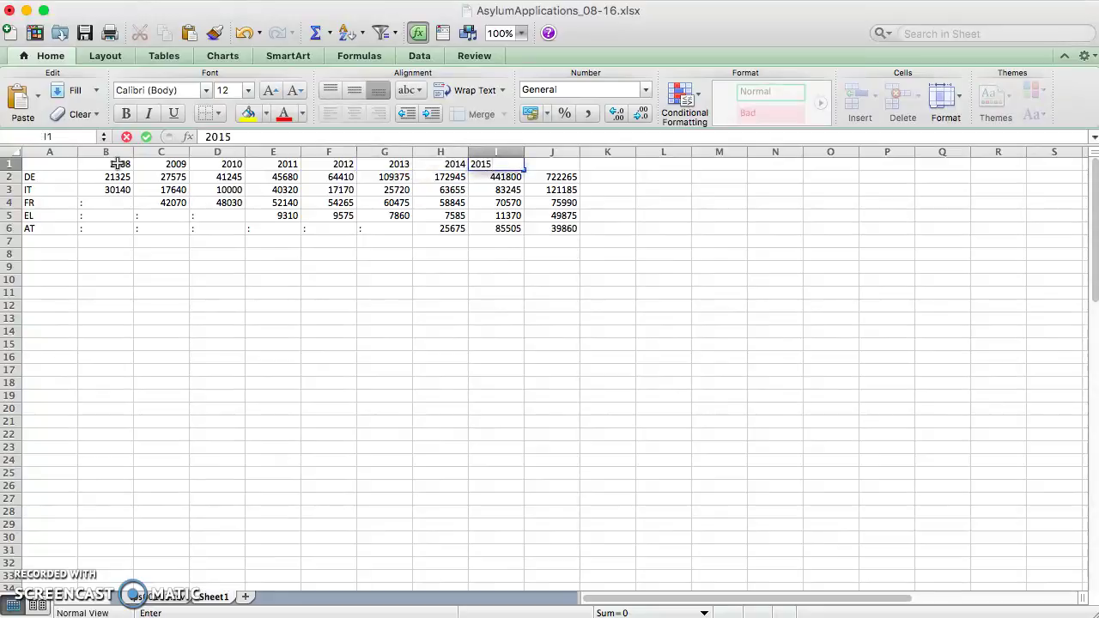
pyautogui.press('Tab')
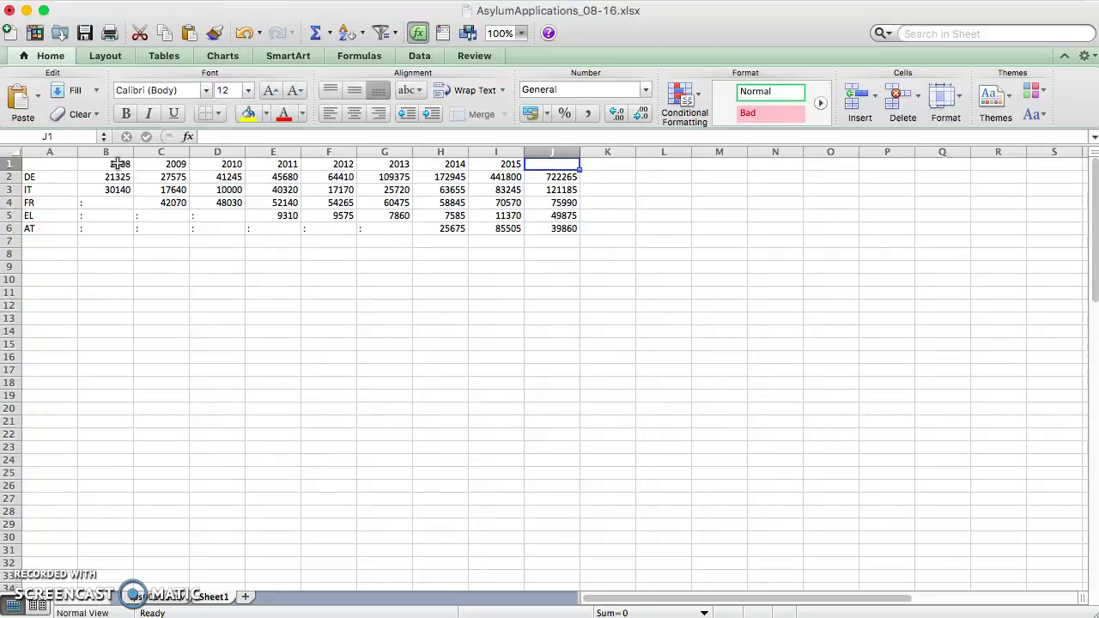
pyautogui.write('2016')
pyautogui.press('Return')
pyautogui.press('Left')
pyautogui.press('Left')
pyautogui.press('Left')
pyautogui.press('Left')
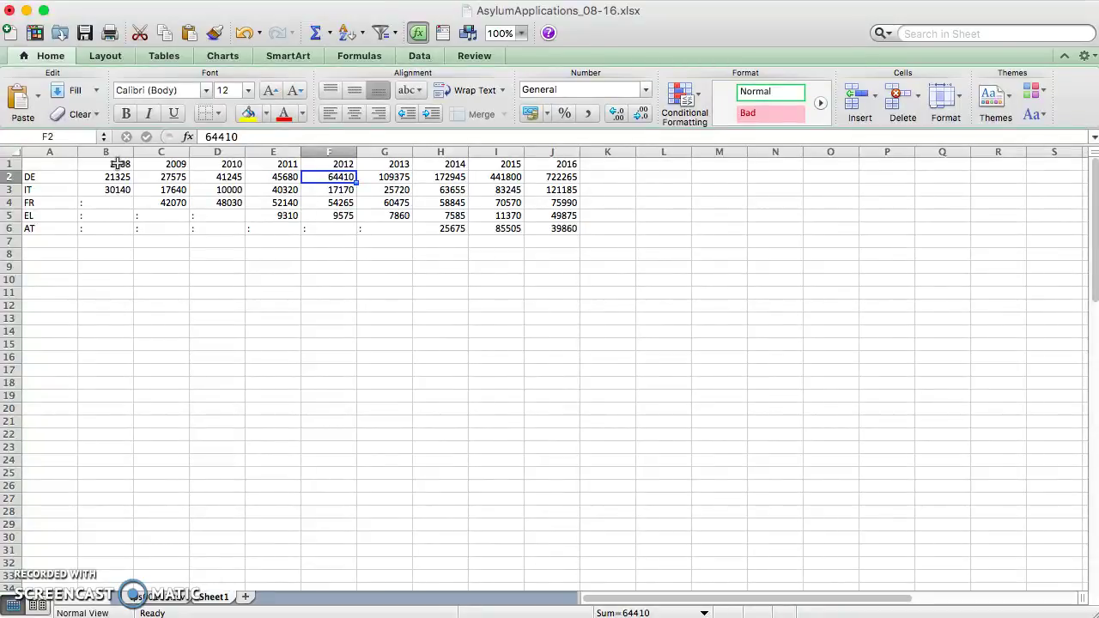
pyautogui.press('Right')
pyautogui.press('Right')
pyautogui.press('Right')
pyautogui.press('Right')
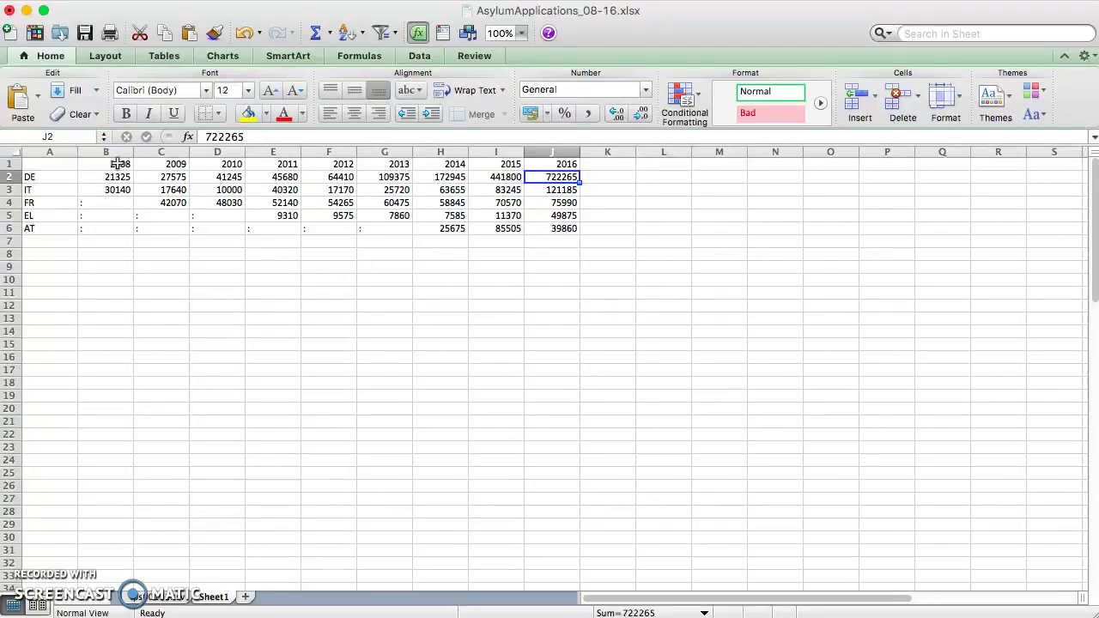
# Save the workbook and save the active sheet to the Desktop as a Comma Separated Values file named Top5AsylumApps2016.csv.
pyautogui.press('super+s')
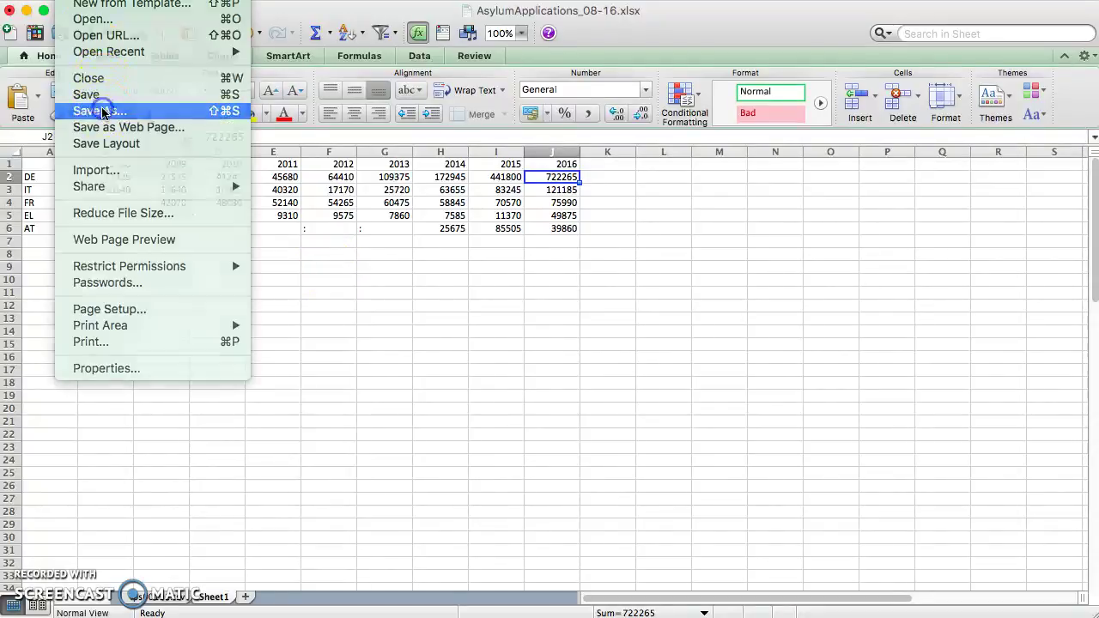
pyautogui.click(102, 109)
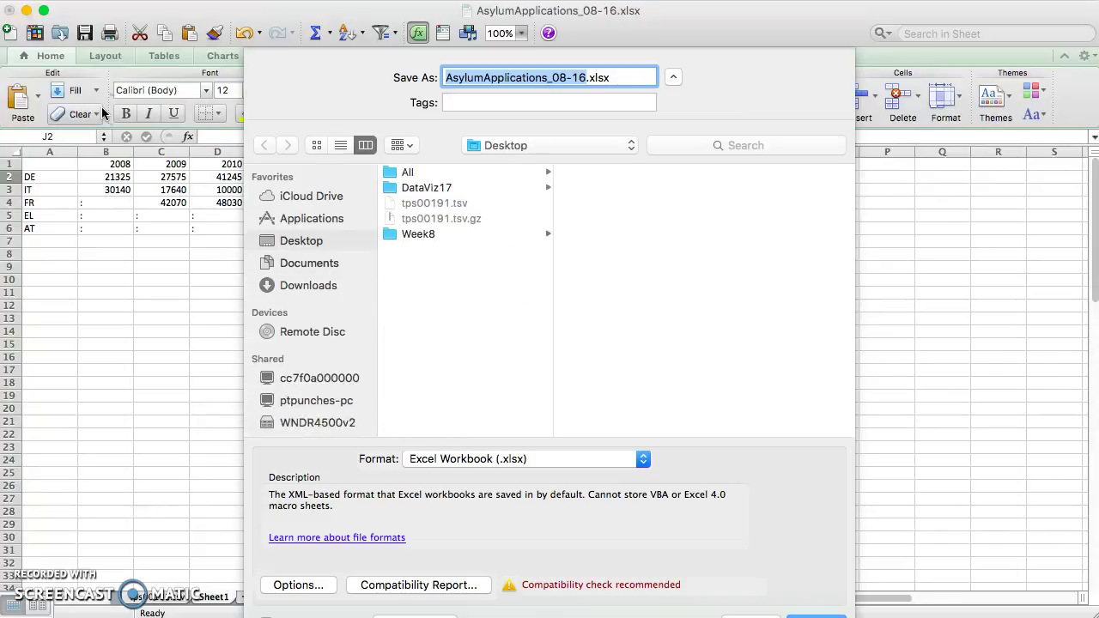
pyautogui.click(564, 457)
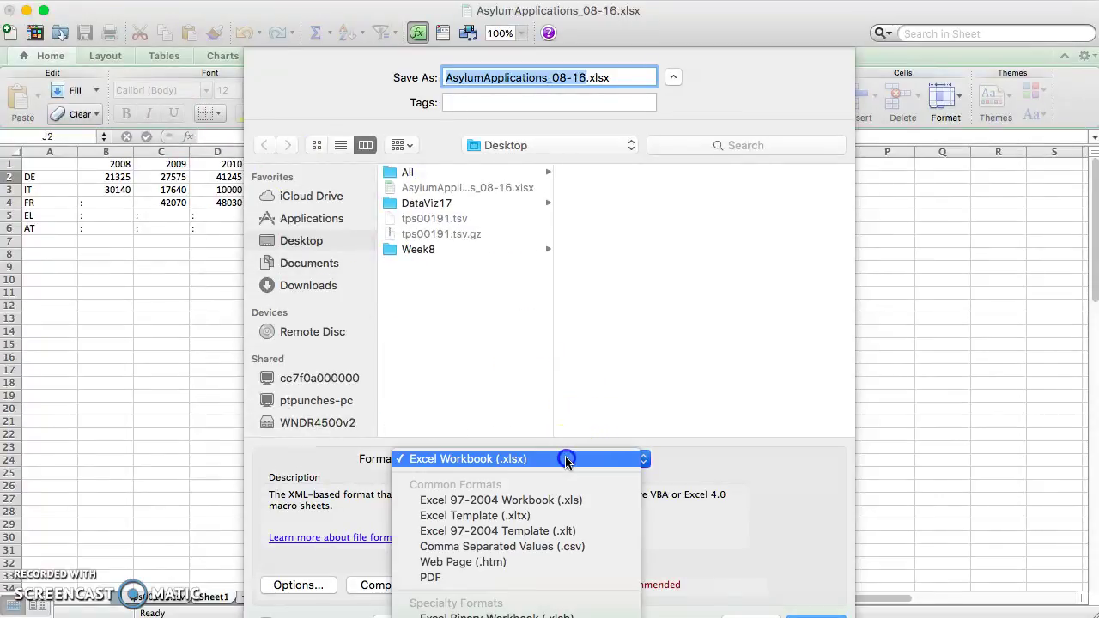
pyautogui.click(547, 547)
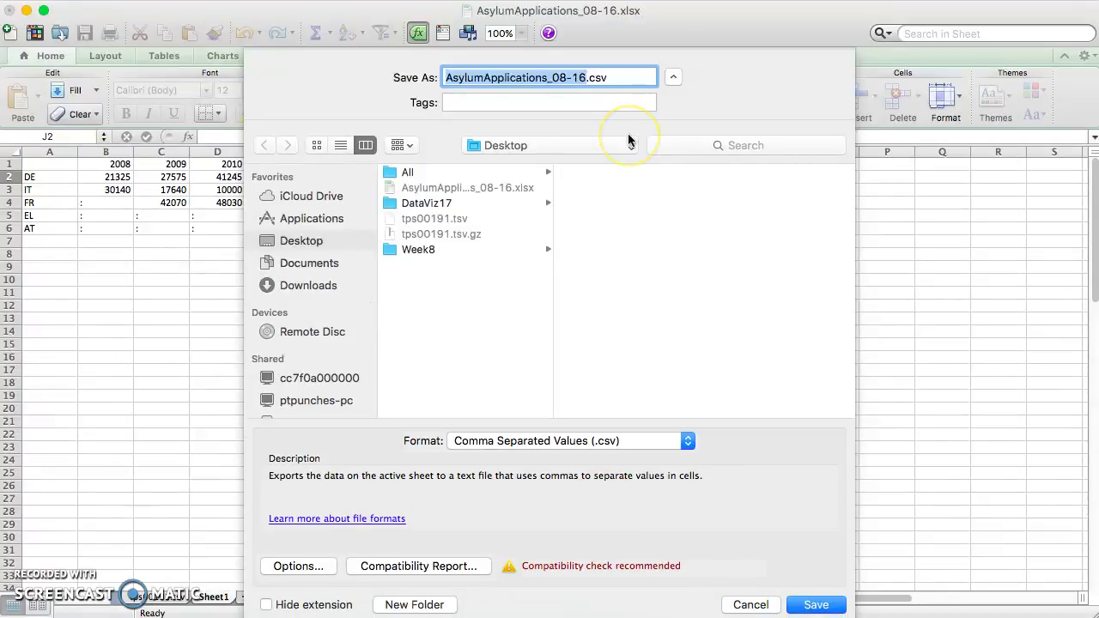
pyautogui.write('Top')
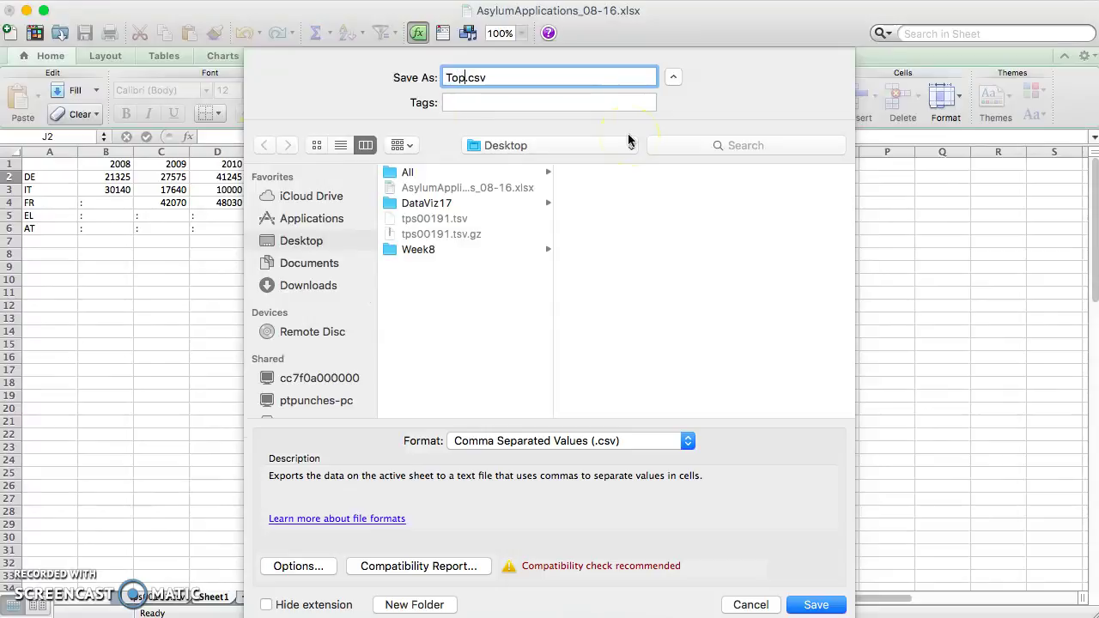
pyautogui.write('5AsylumApps2016')
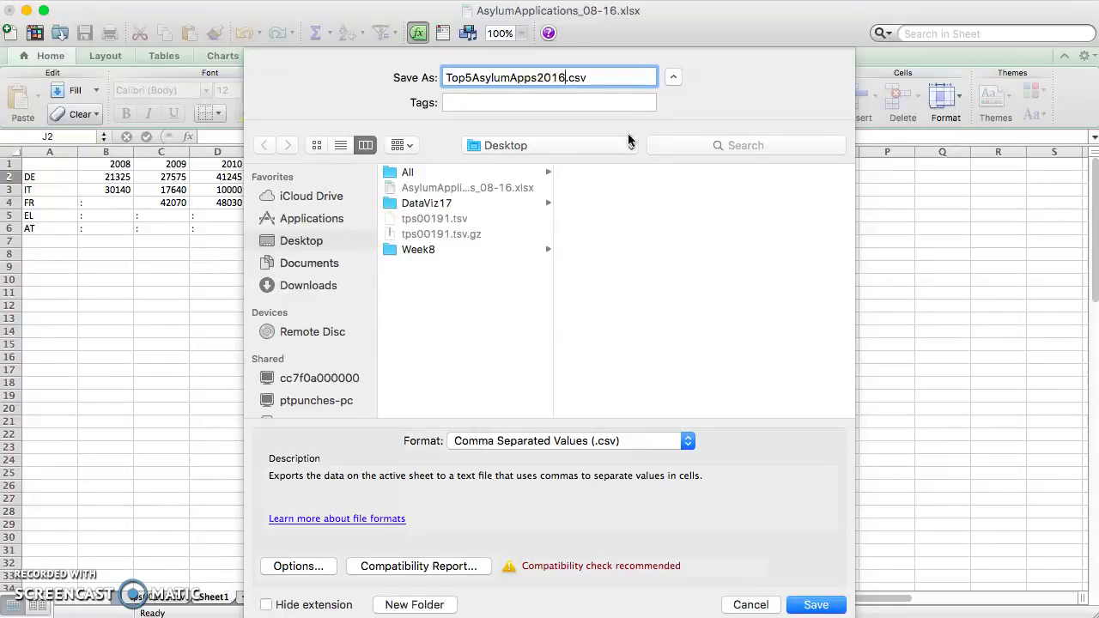
pyautogui.click(821, 605)
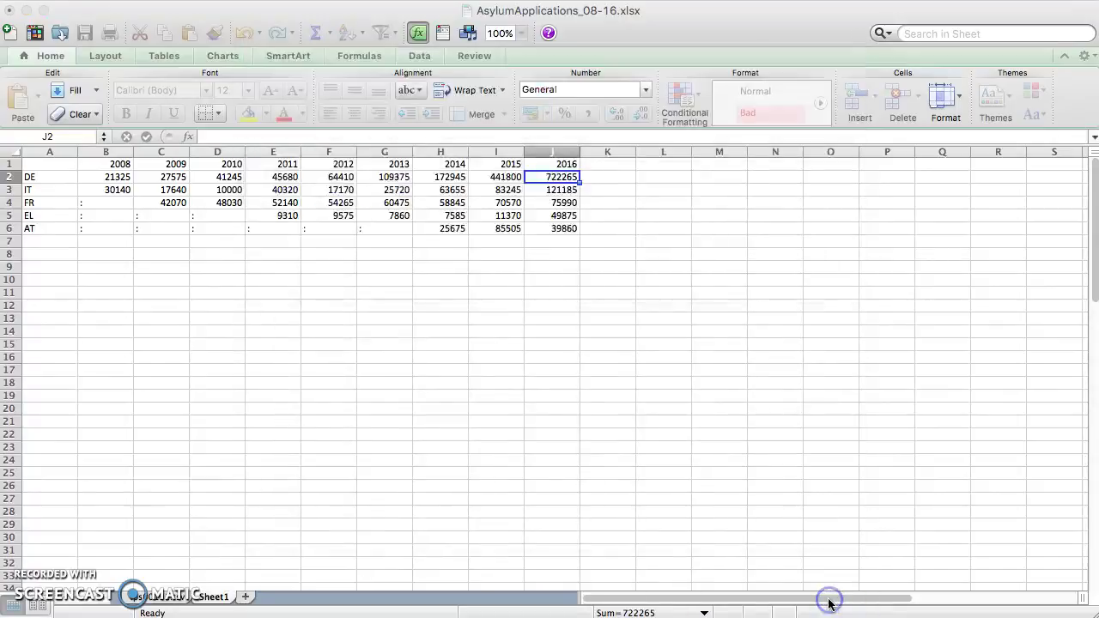
pyautogui.click(664, 413)
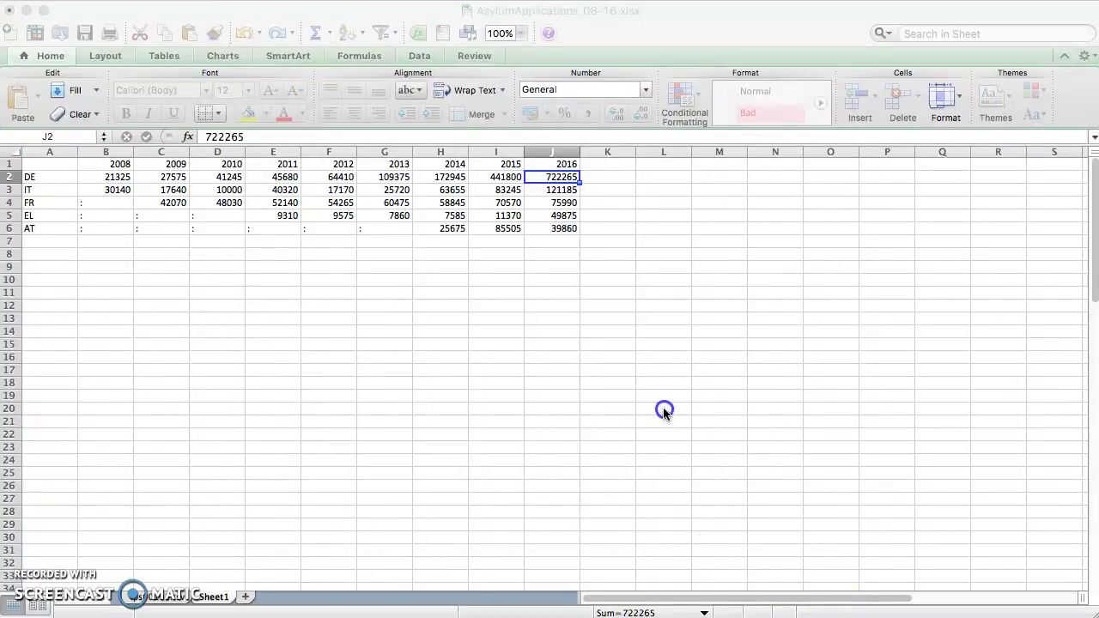
pyautogui.click(690, 413)
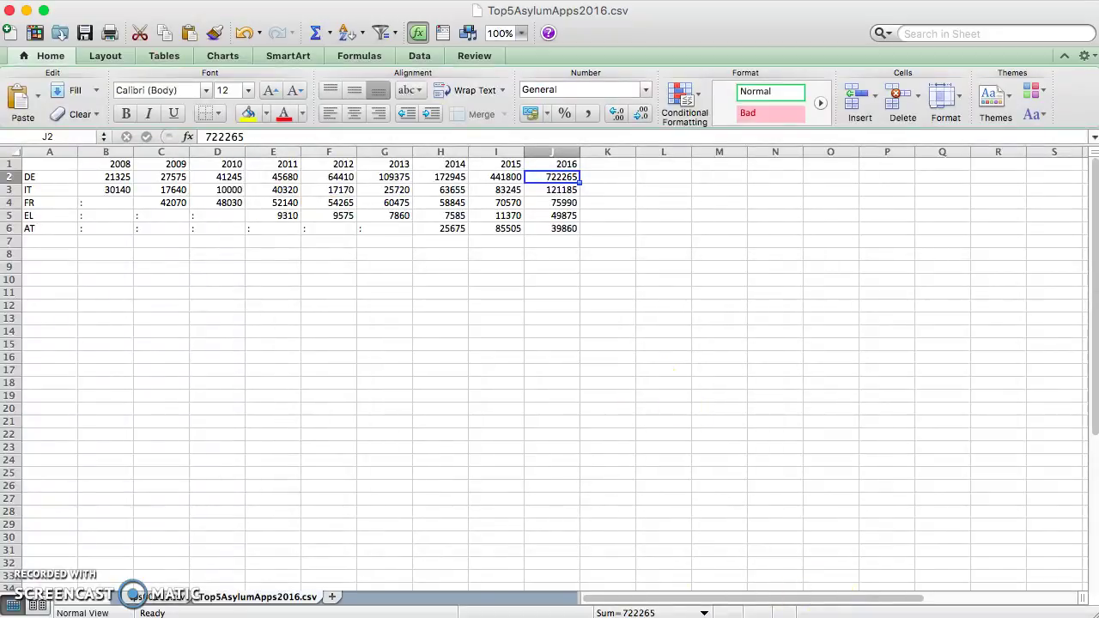
# Close the Top5AsylumApps2016.csv workbook without saving changes.
pyautogui.click(10, 9)
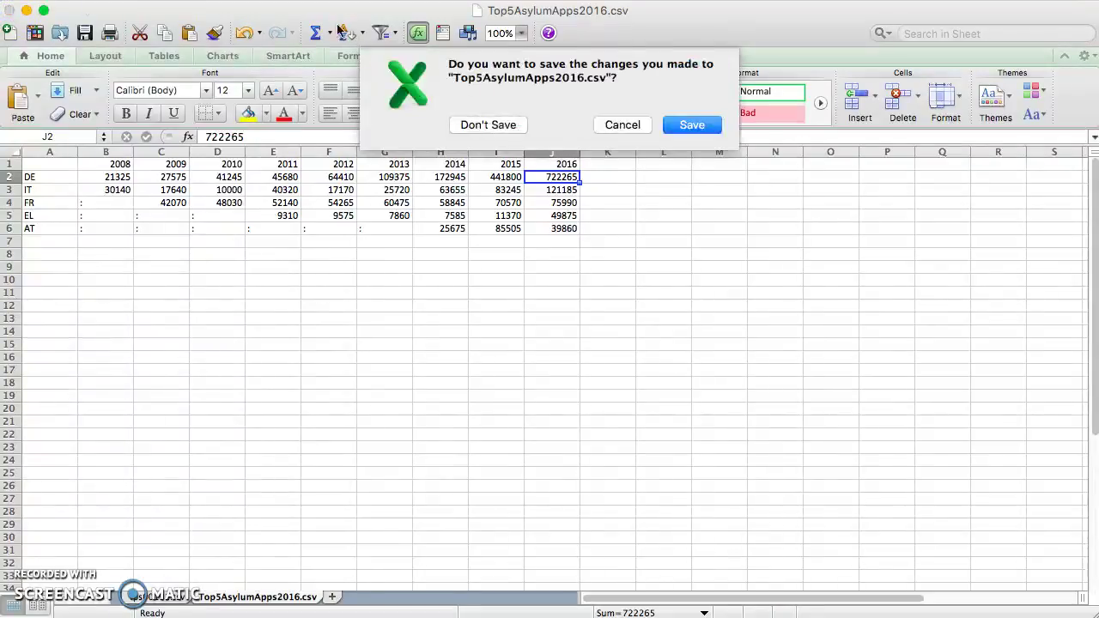
pyautogui.click(489, 128)
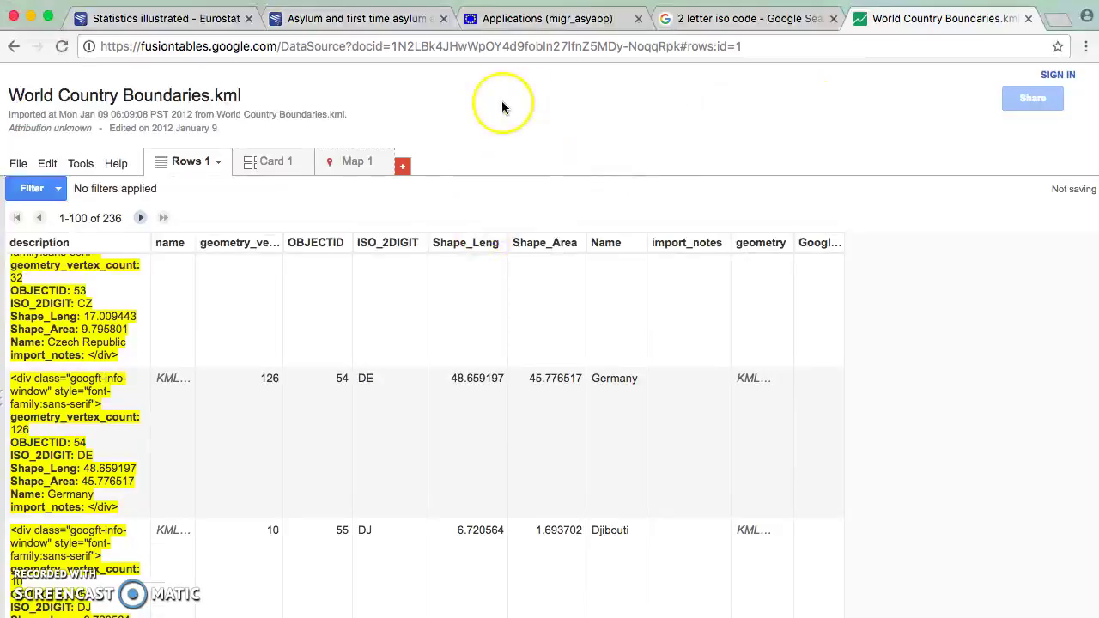
# In Chrome, download all rows of the World Country Boundaries.kml table as CSV to the Desktop, named WorldCountryBoundaries.kml.csv.
pyautogui.click(15, 165)
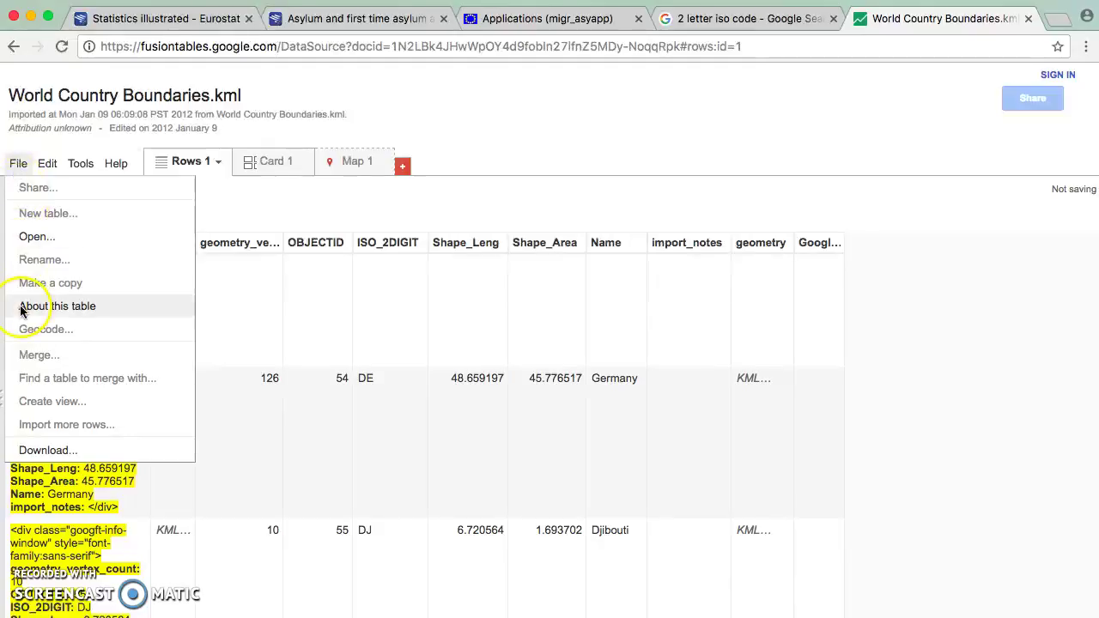
pyautogui.click(33, 452)
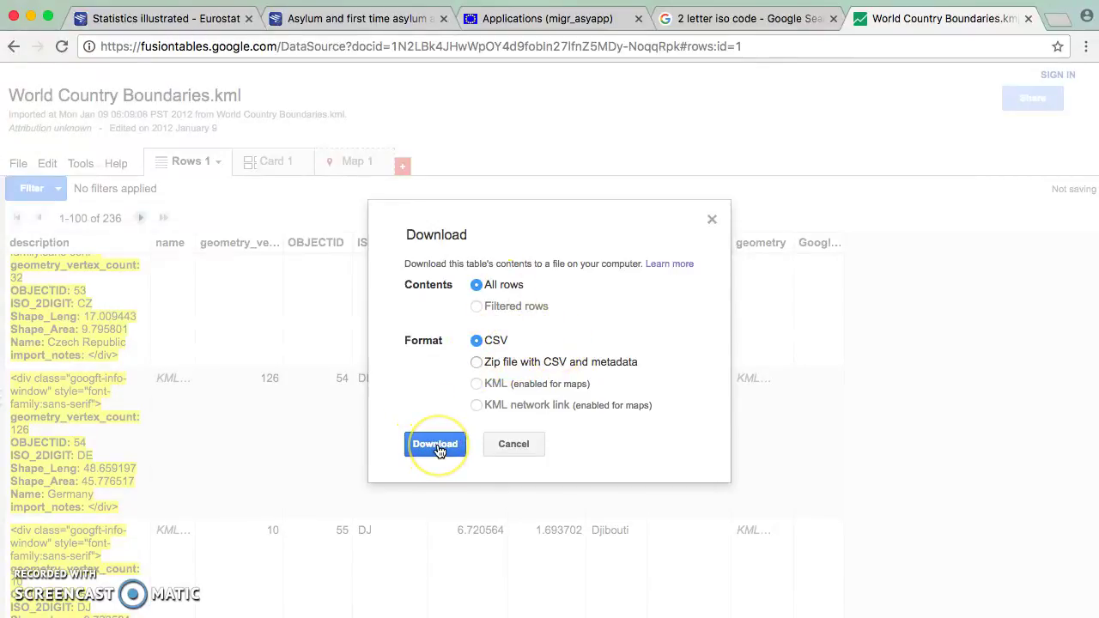
pyautogui.click(438, 450)
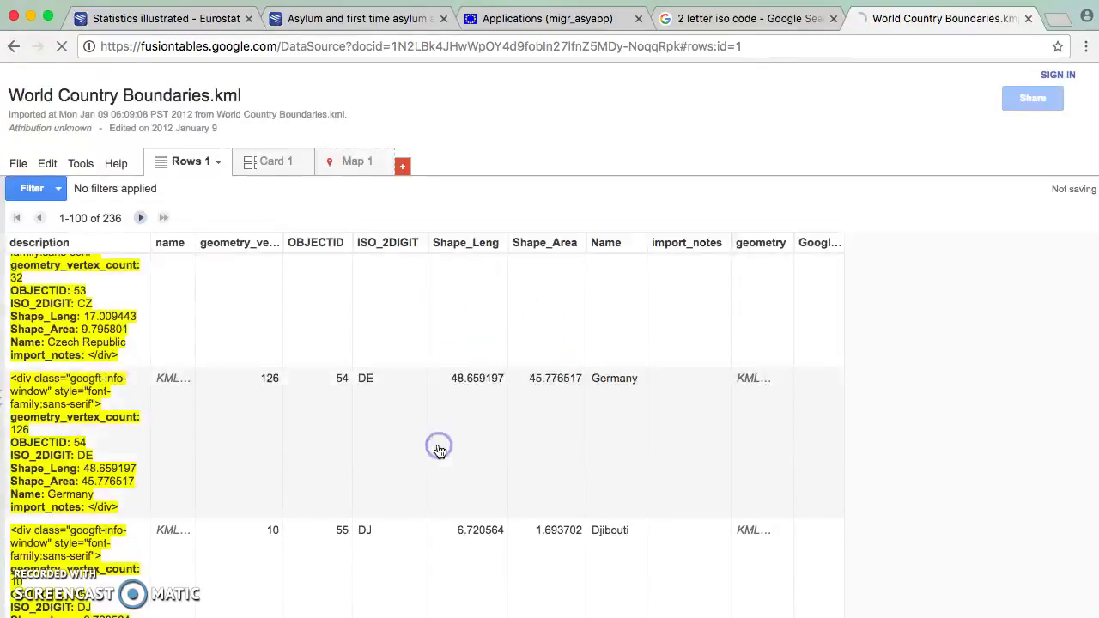
pyautogui.click(372, 405)
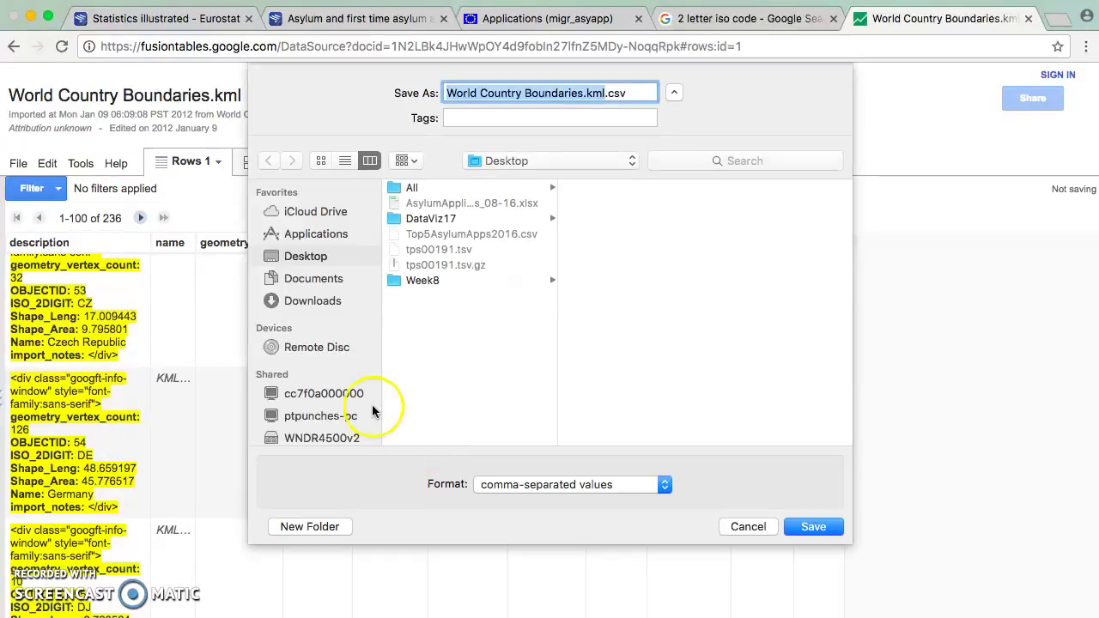
pyautogui.click(510, 356)
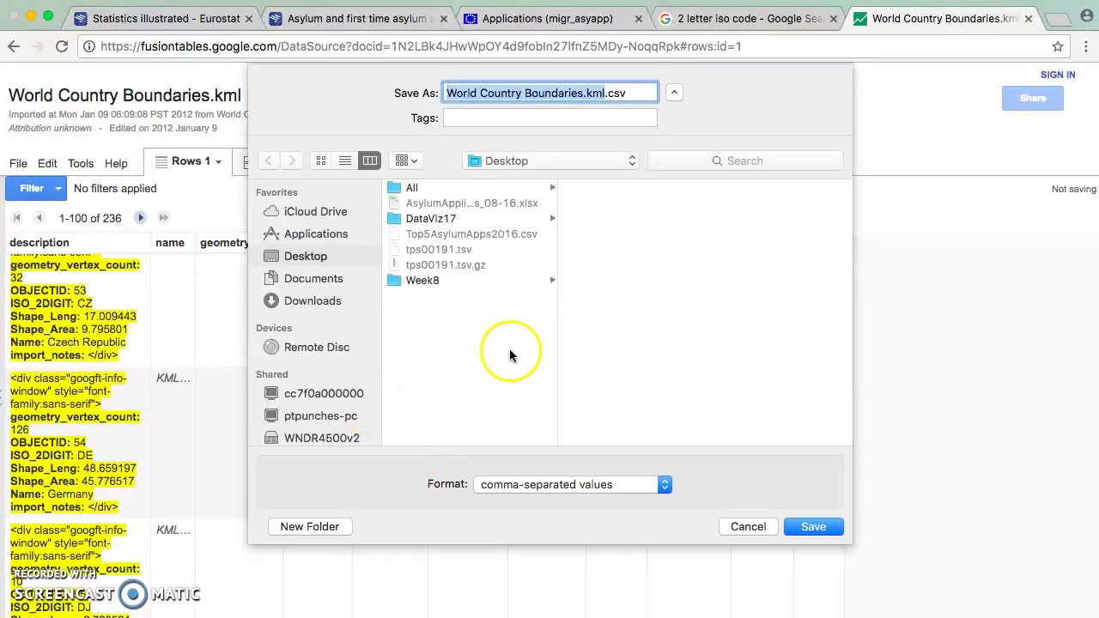
pyautogui.click(478, 93)
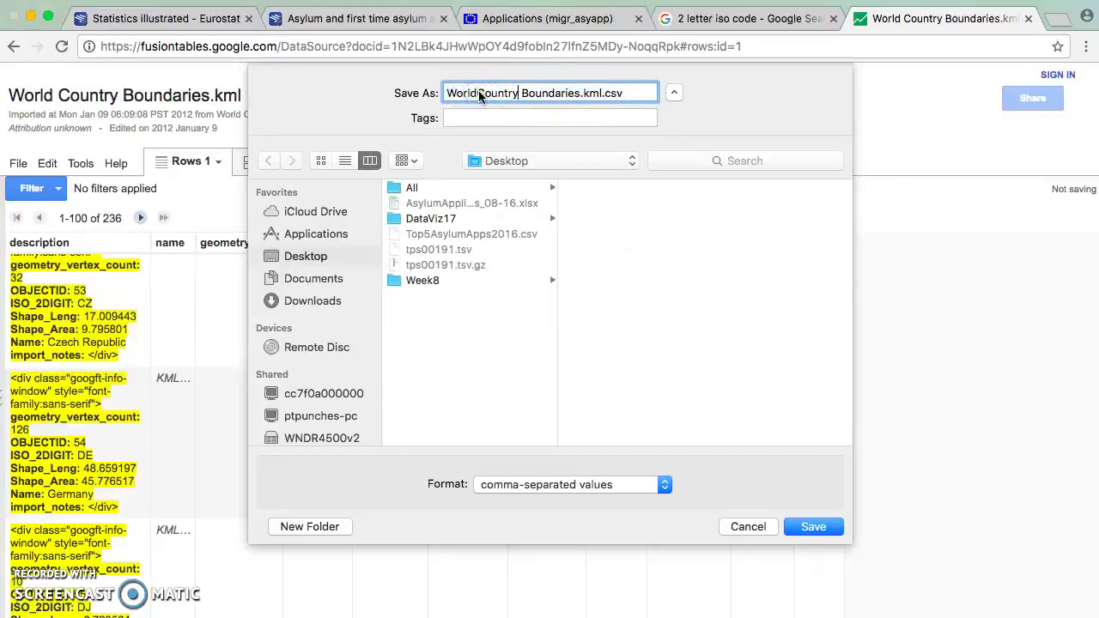
pyautogui.press('BackSpace')
pyautogui.click(478, 93)
pyautogui.press('BackSpace')
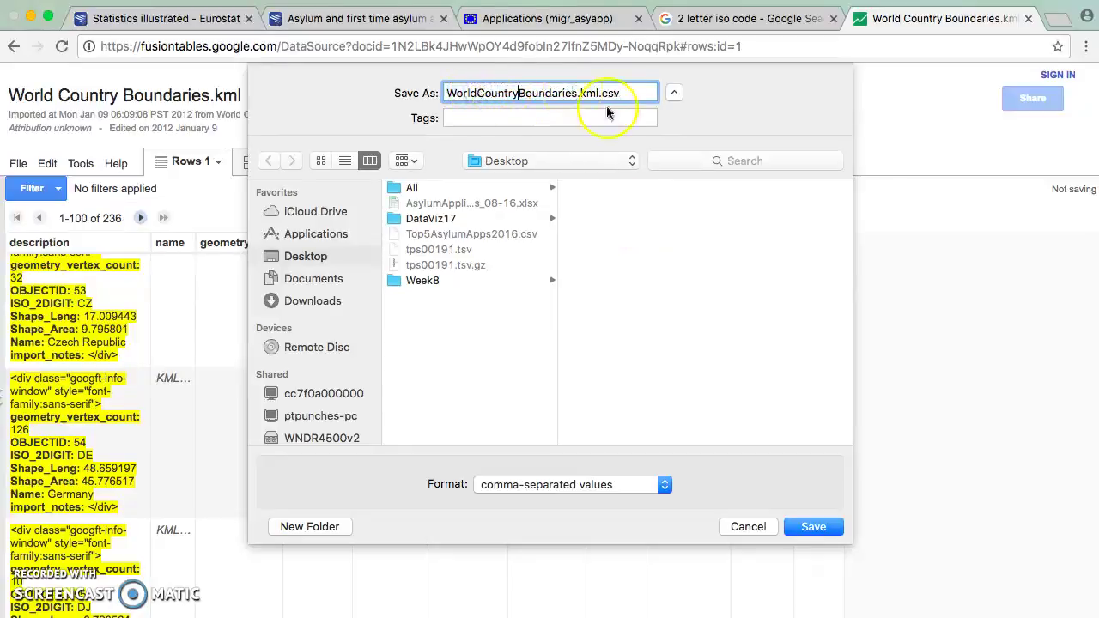
pyautogui.click(811, 526)
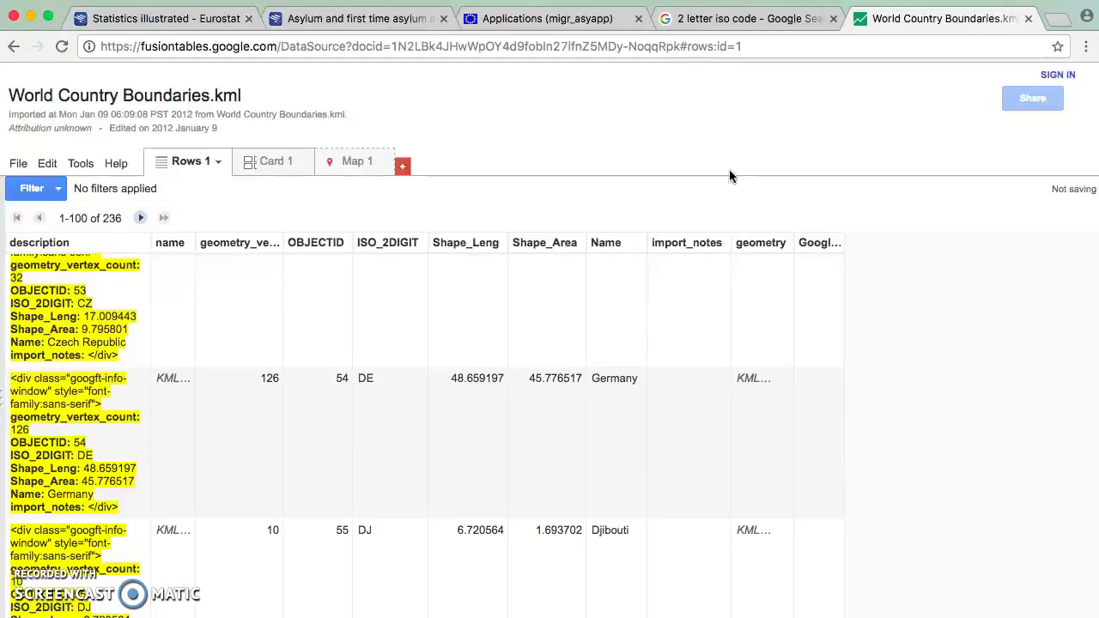
pyautogui.click(270, 369)
# Open drive.google.com in a new browser tab and start a new Google Fusion Tables file.
pyautogui.click(1058, 18)
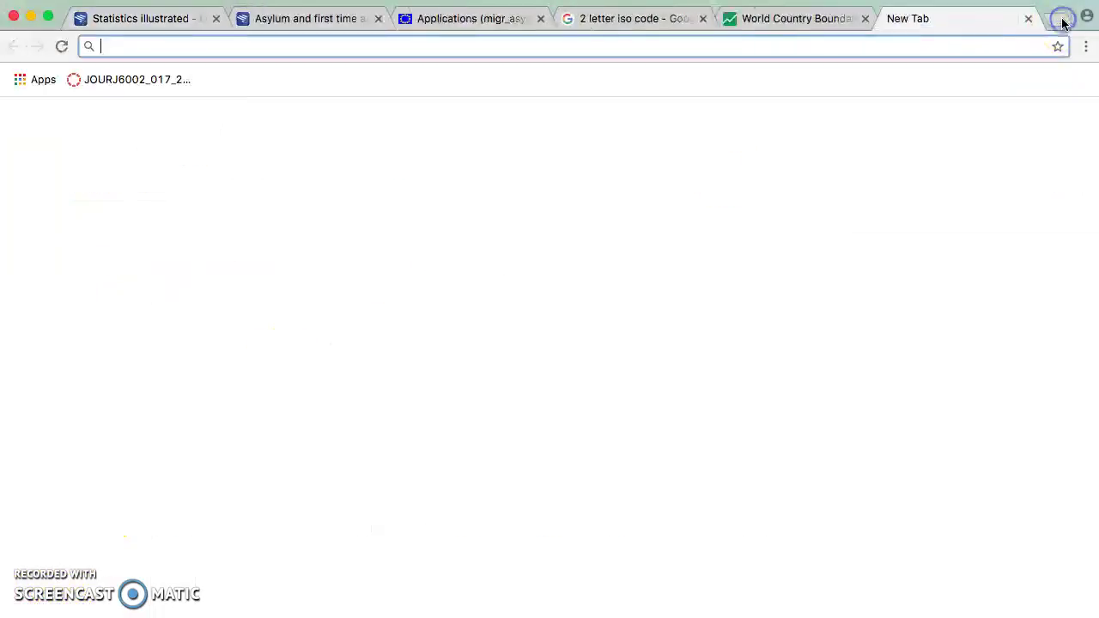
pyautogui.write('drive.google.com')
pyautogui.press('Return')
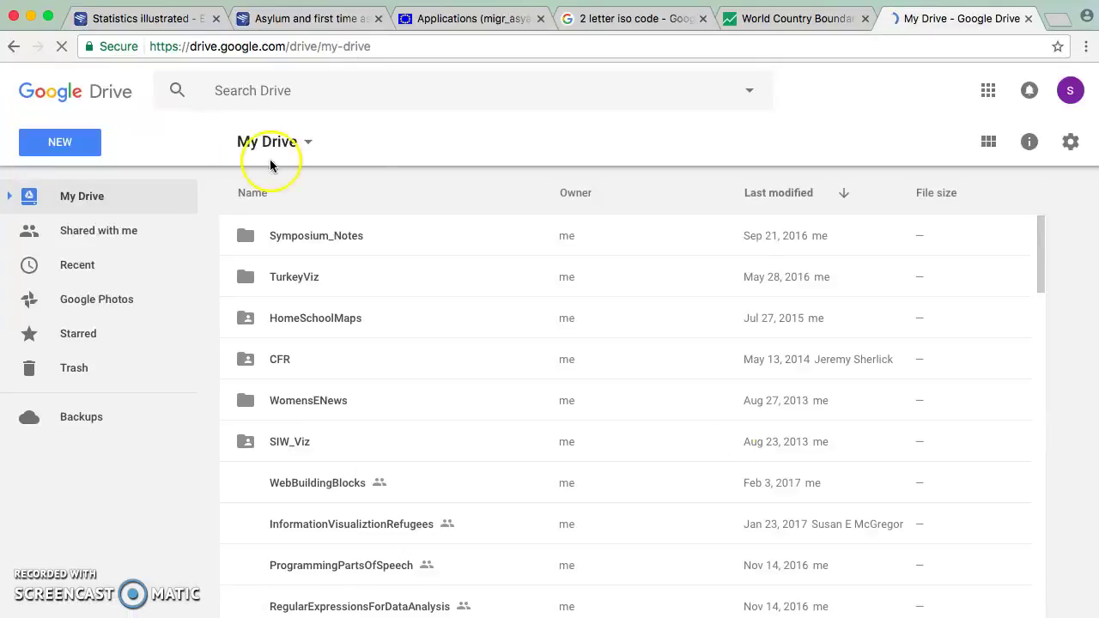
pyautogui.click(66, 153)
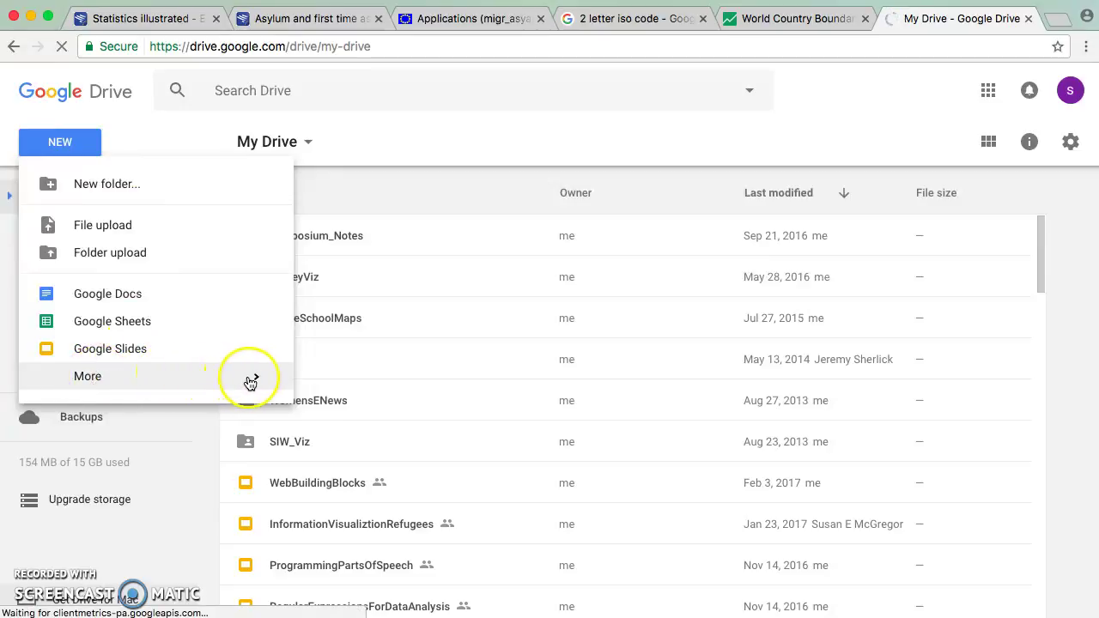
pyautogui.click(256, 380)
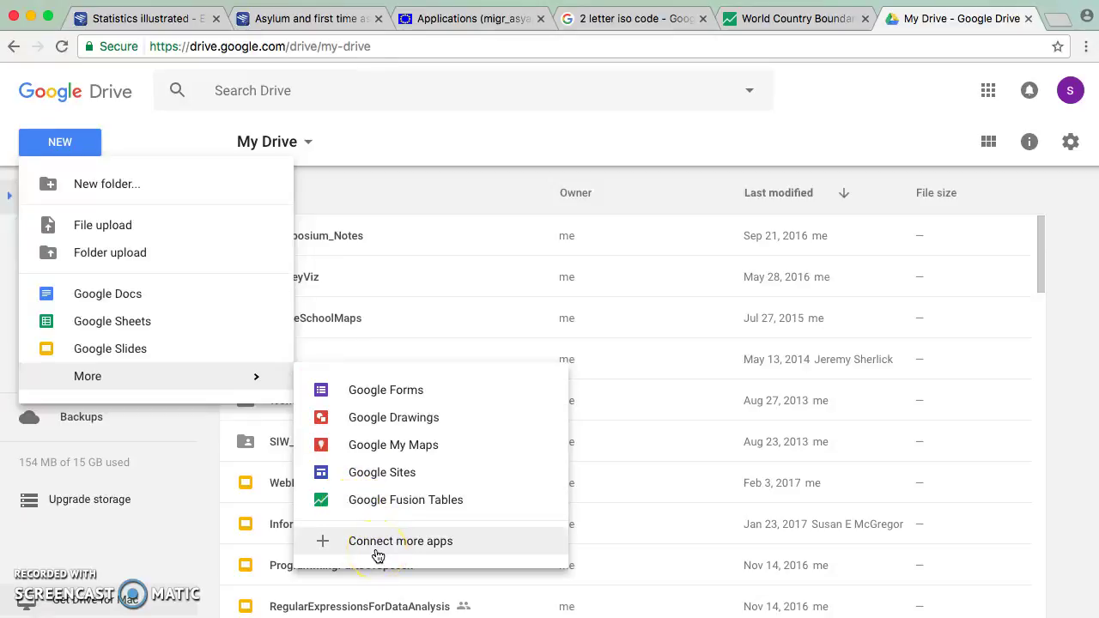
pyautogui.click(379, 505)
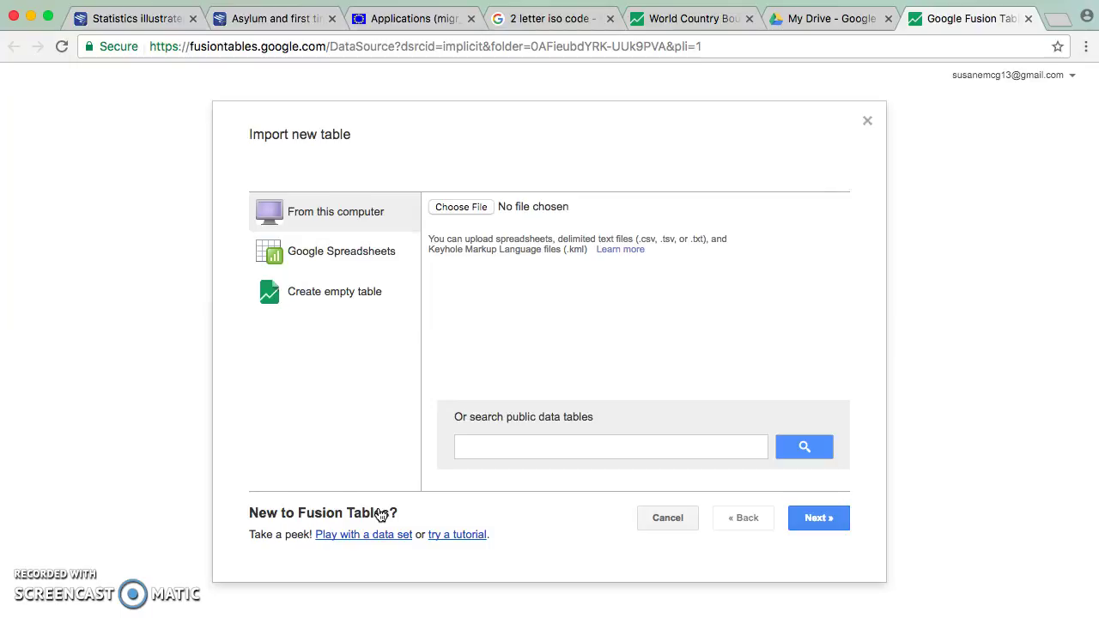
# Load WorldCountryBoundaries.kml.csv from the Desktop for import, with comma separator, UTF-8 encoding and column names in row 1.
pyautogui.click(471, 208)
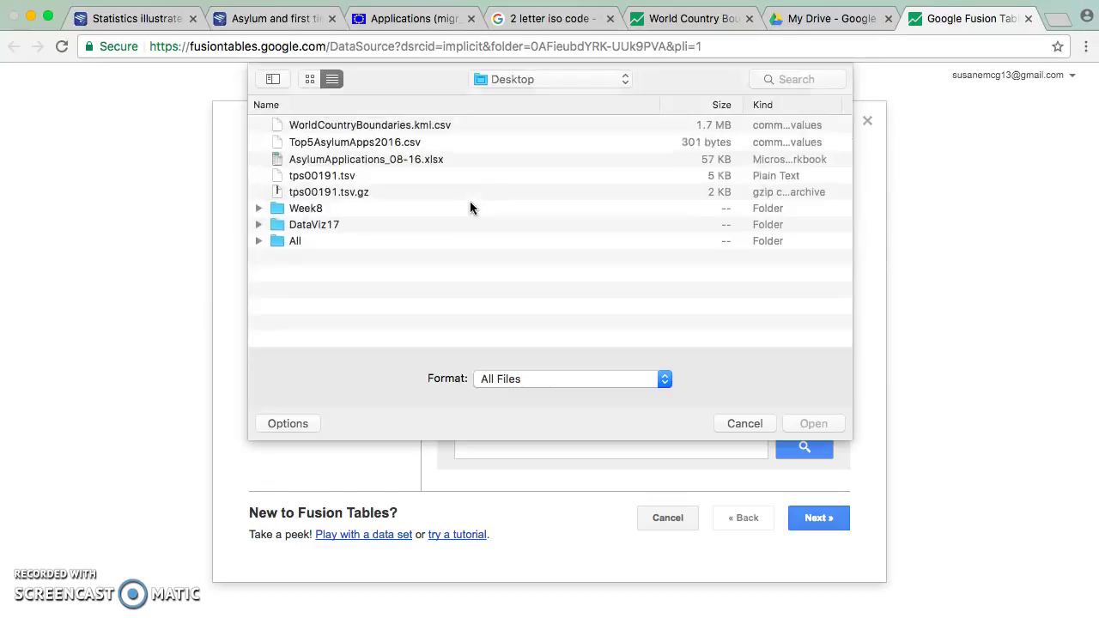
pyautogui.click(372, 127)
pyautogui.doubleClick(372, 127)
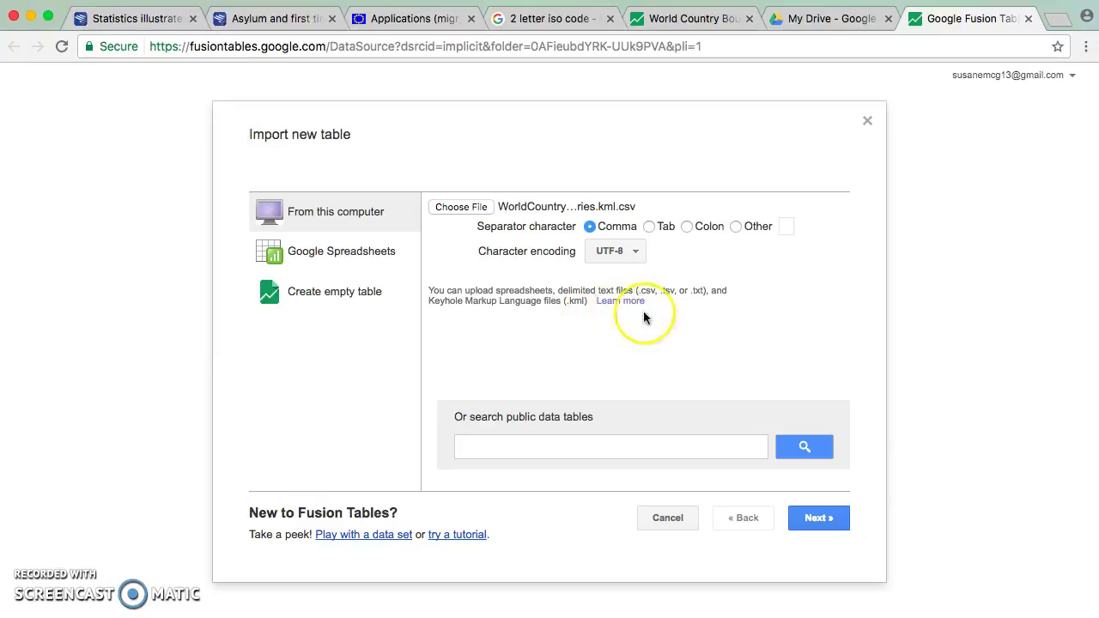
pyautogui.click(821, 520)
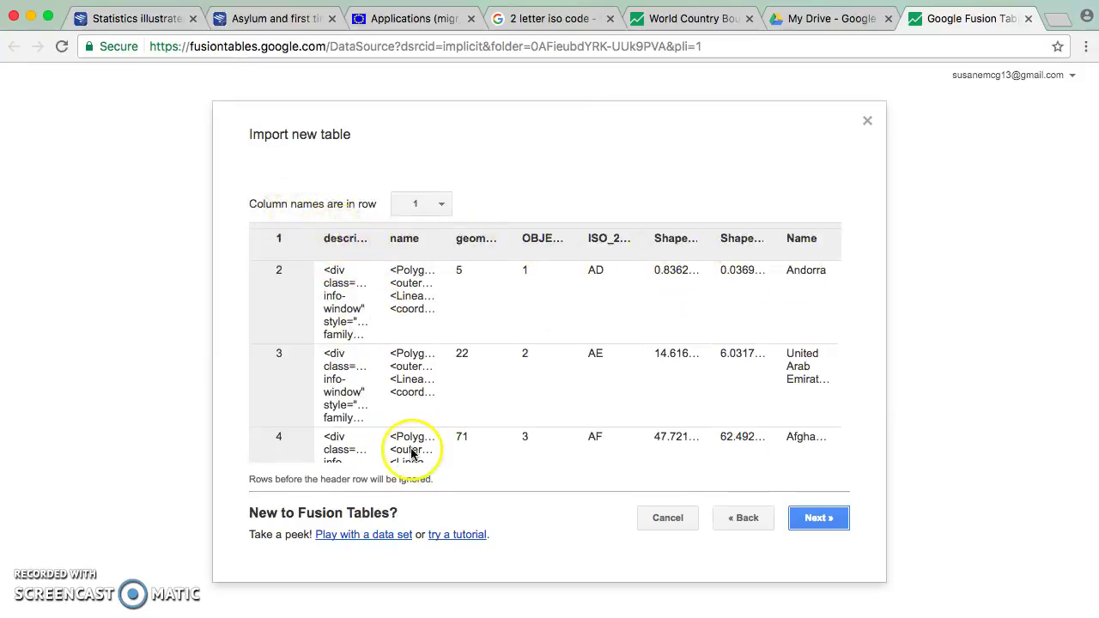
pyautogui.click(817, 520)
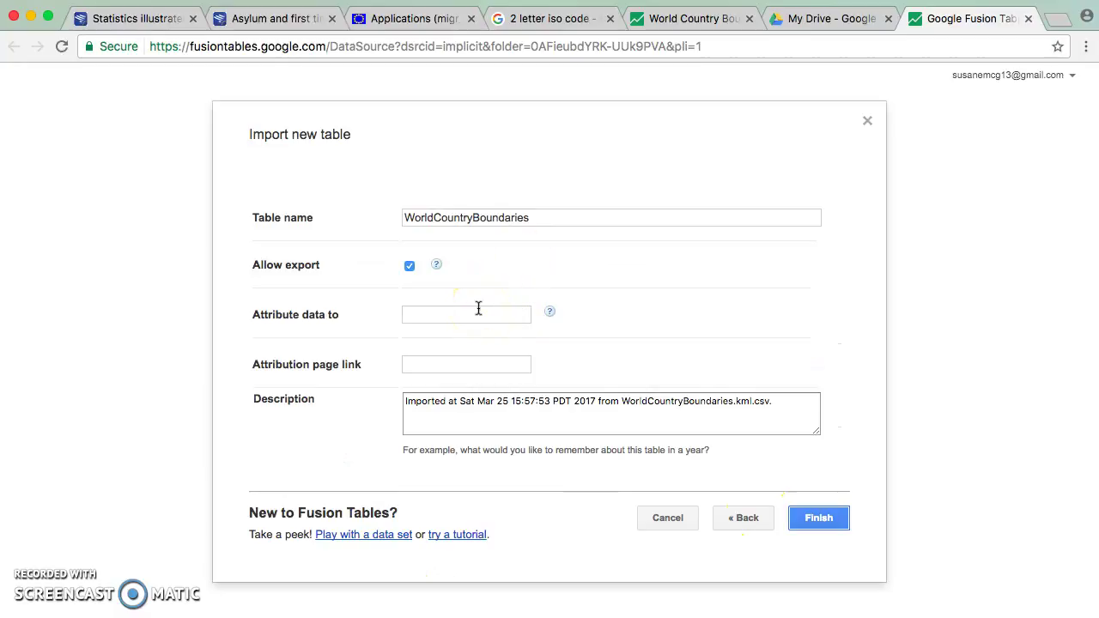
# Set the attribution page link to the original World Country Boundaries table's URL, keep export allowed, and finish importing the table.
pyautogui.click(411, 268)
pyautogui.click(454, 314)
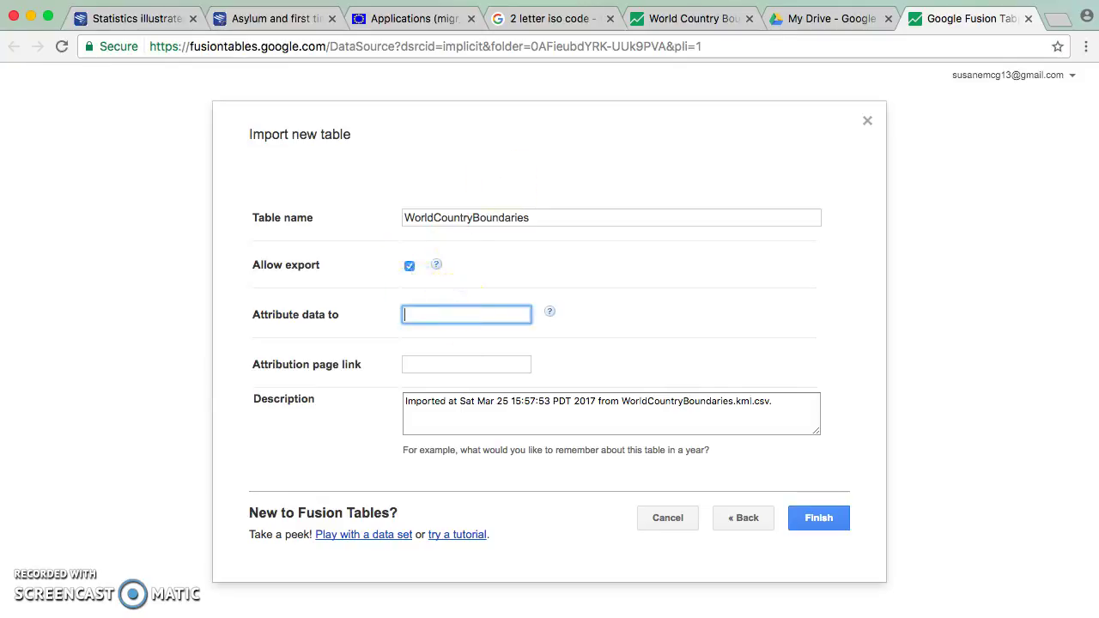
pyautogui.click(680, 21)
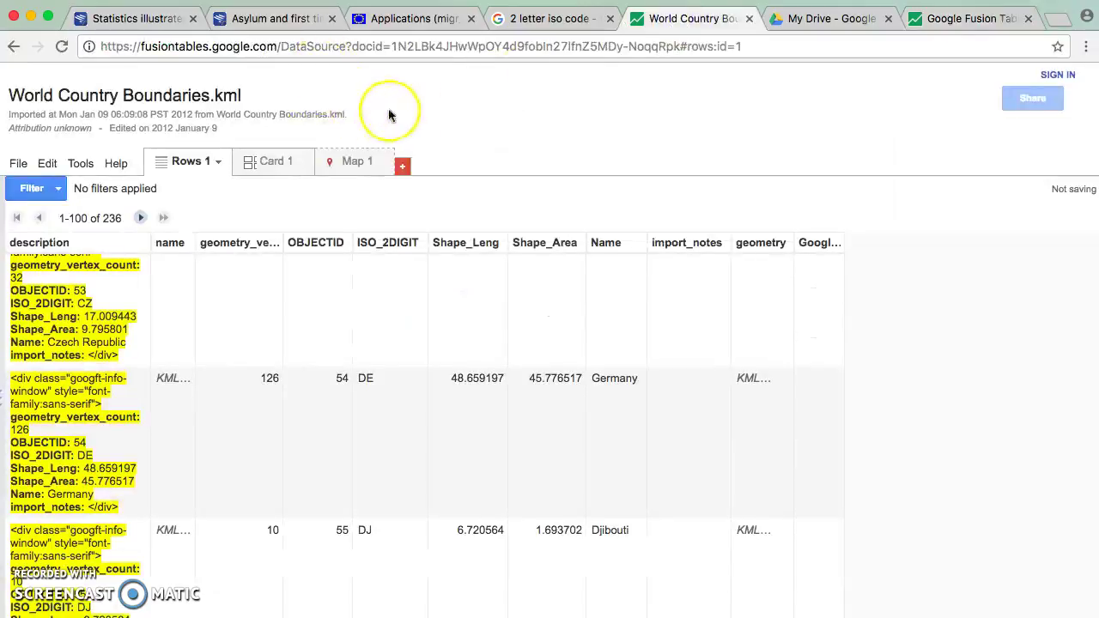
pyautogui.click(335, 52)
pyautogui.click(955, 18)
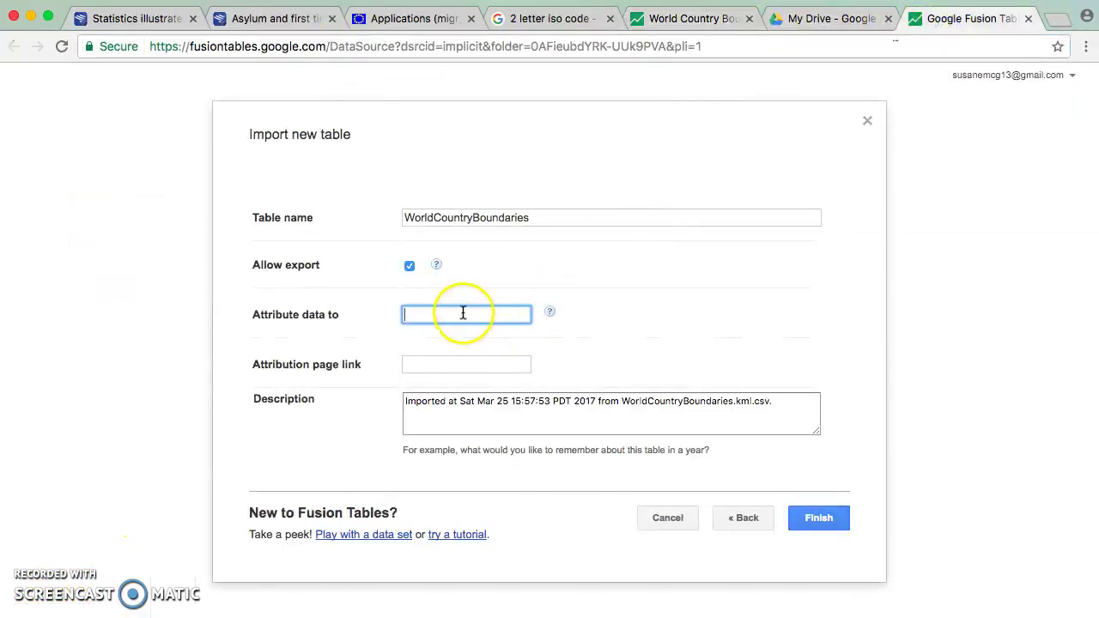
pyautogui.click(424, 364)
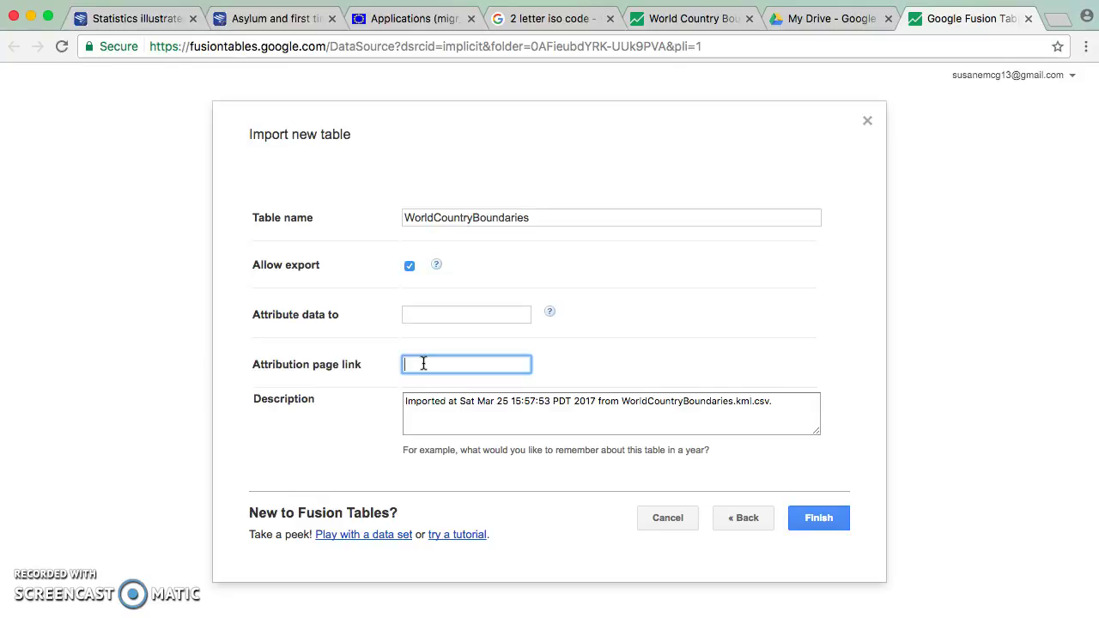
pyautogui.press('super+v')
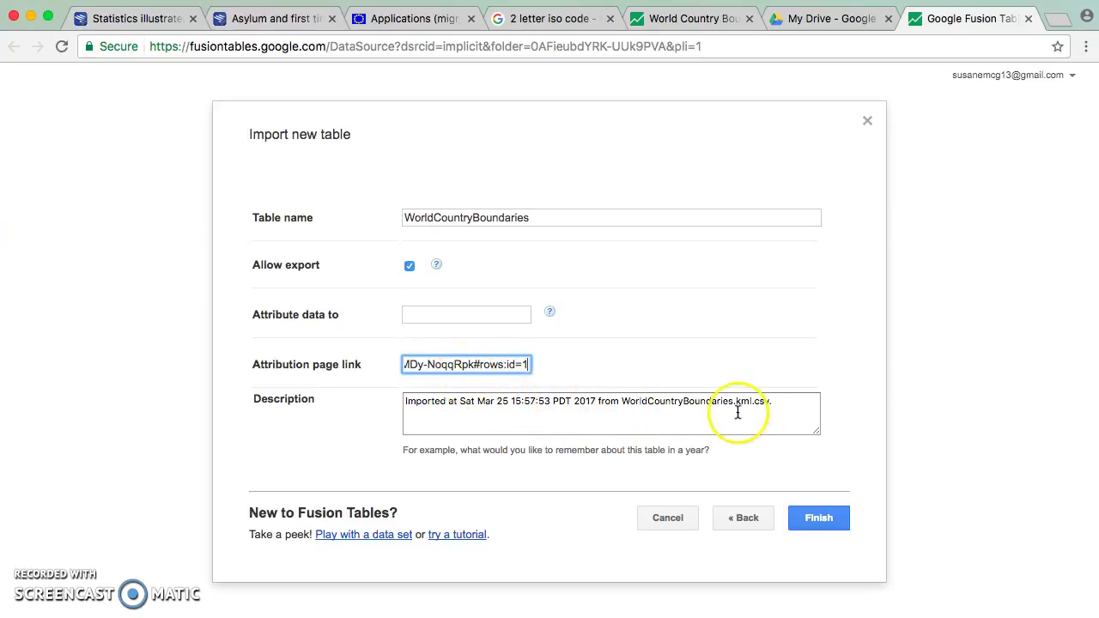
pyautogui.click(778, 406)
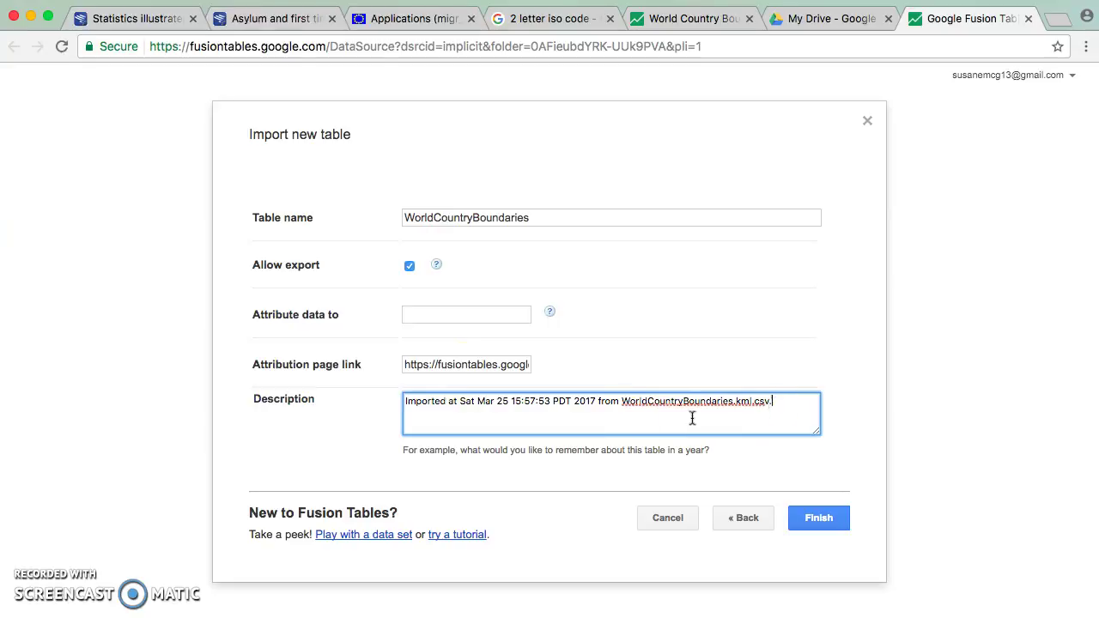
pyautogui.click(817, 521)
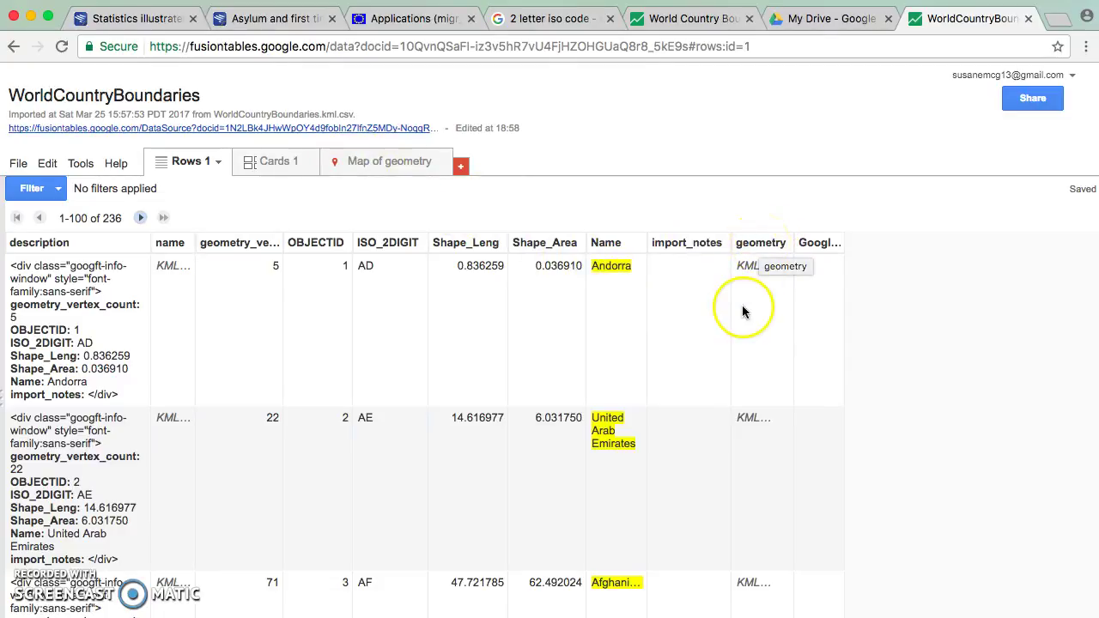
# Examine the country boundaries on the imported table's map of geometry, across the Americas, Europe, Africa and Asia.
pyautogui.click(376, 171)
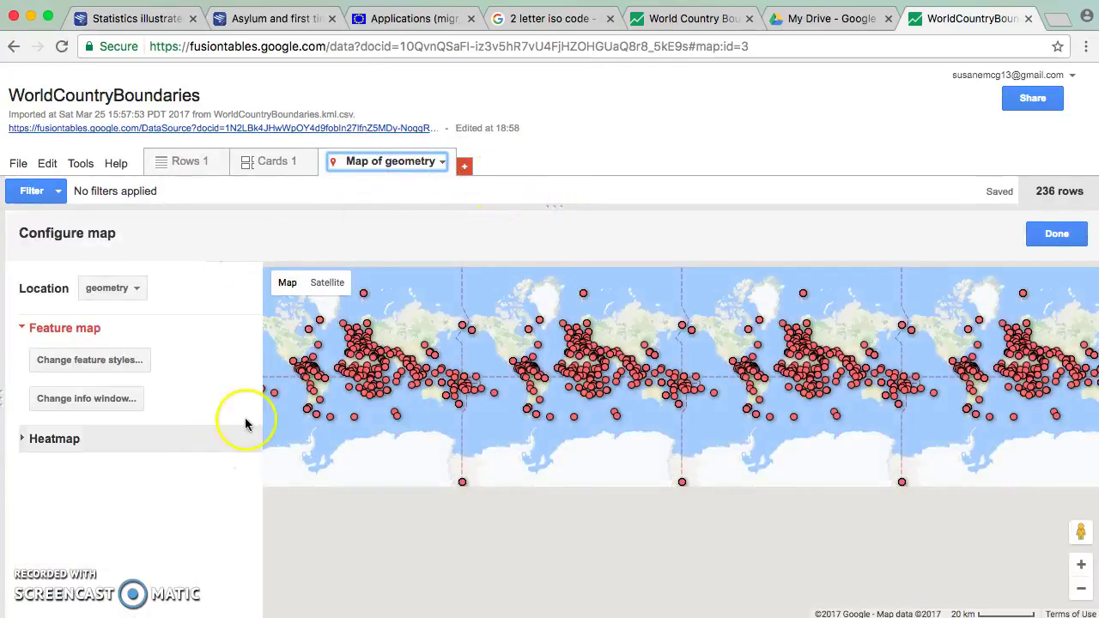
pyautogui.doubleClick(677, 427)
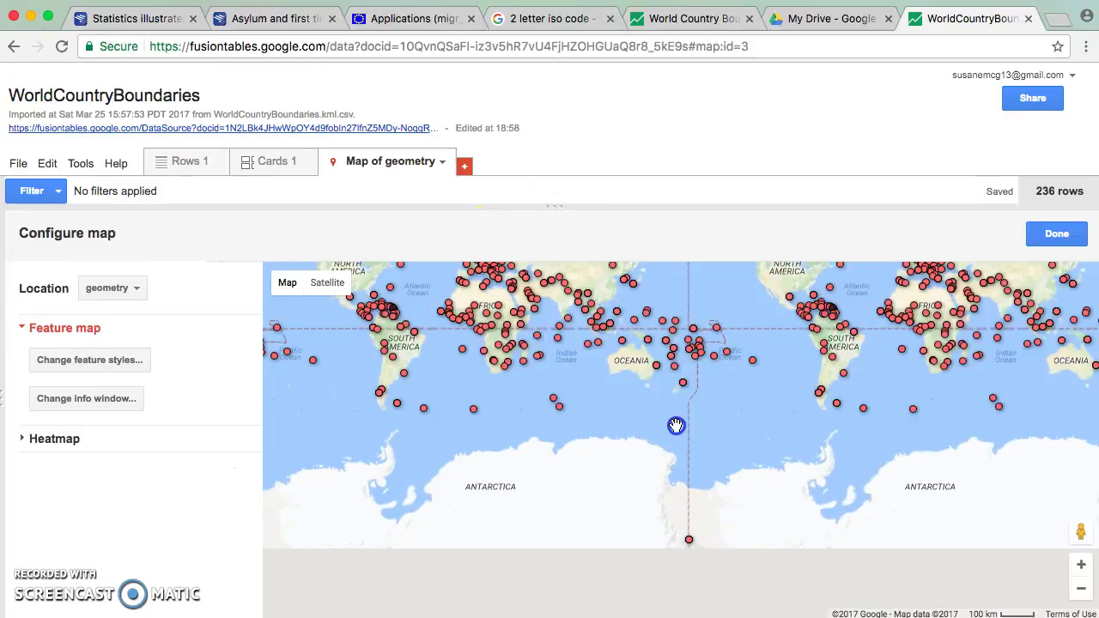
pyautogui.doubleClick(675, 429)
pyautogui.moveTo(736, 363); pyautogui.dragTo(739, 465)
pyautogui.scroll(-5, 738, 464)
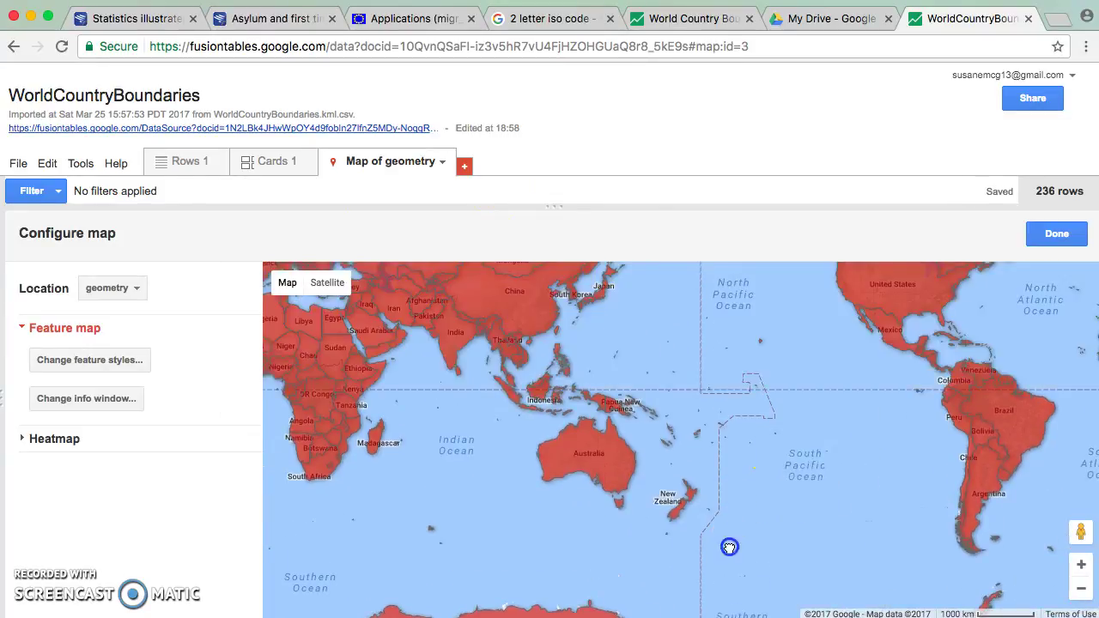
pyautogui.moveTo(776, 388); pyautogui.dragTo(600, 405)
pyautogui.moveTo(807, 392); pyautogui.dragTo(604, 377)
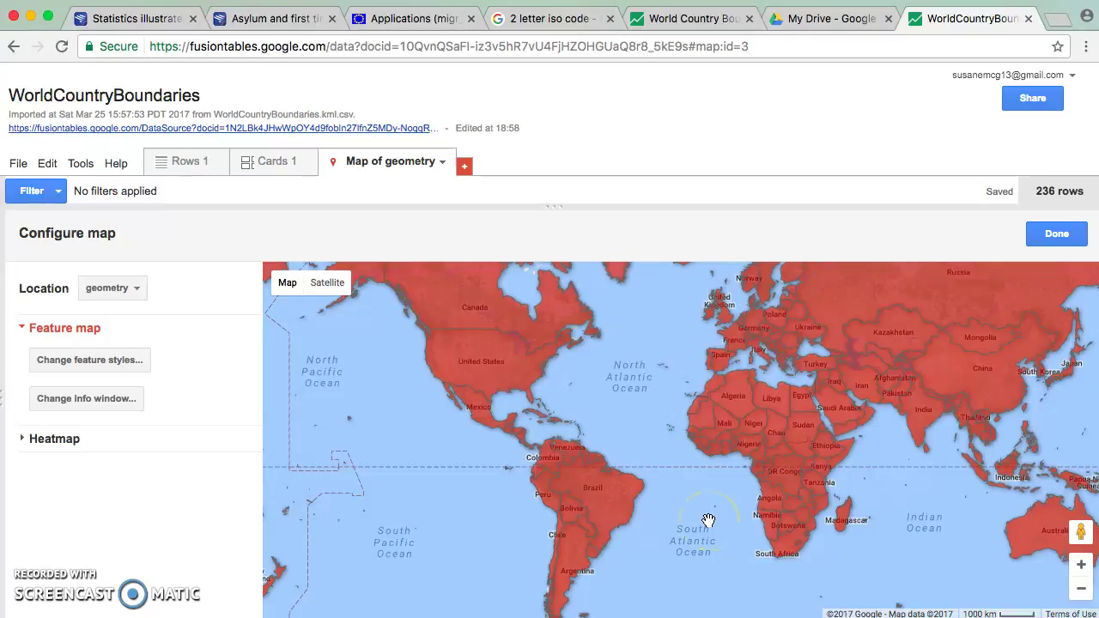
pyautogui.click(663, 398)
pyautogui.click(451, 228)
pyautogui.moveTo(572, 370); pyautogui.dragTo(486, 405)
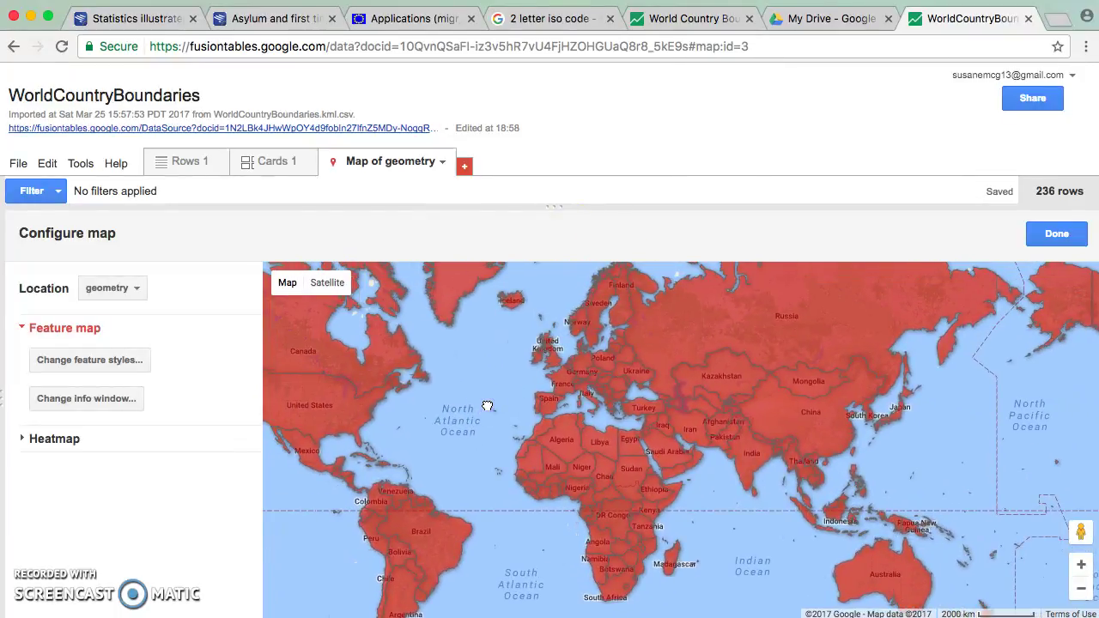
# Close the original World Country Boundaries.kml table's browser tab and start a new Google Fusion Tables file from My Drive.
pyautogui.click(687, 21)
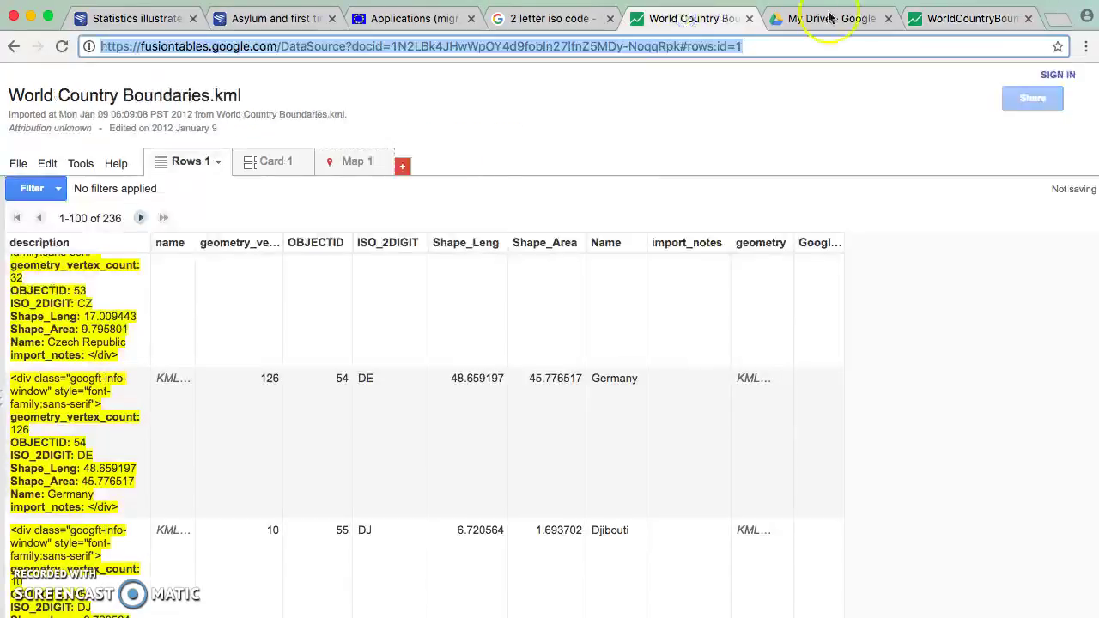
pyautogui.click(749, 19)
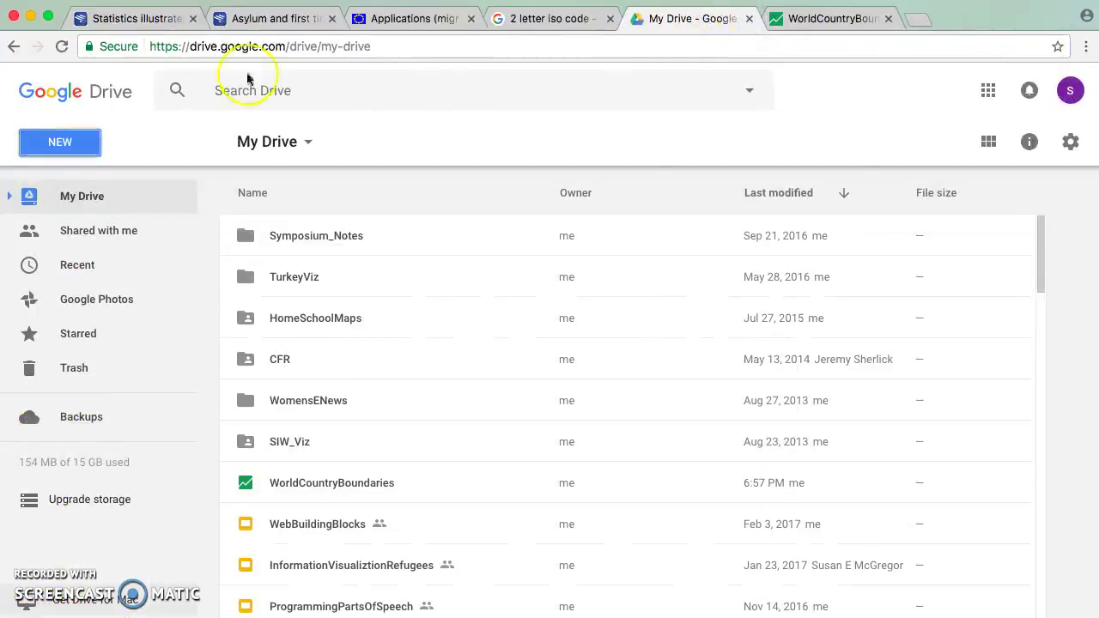
pyautogui.click(75, 138)
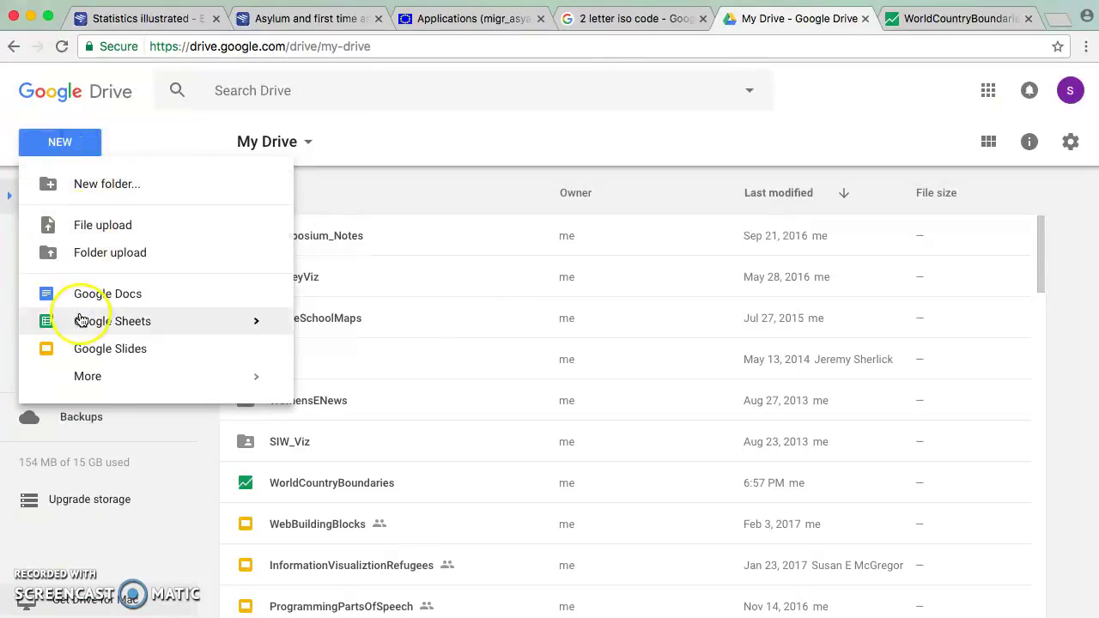
pyautogui.click(89, 377)
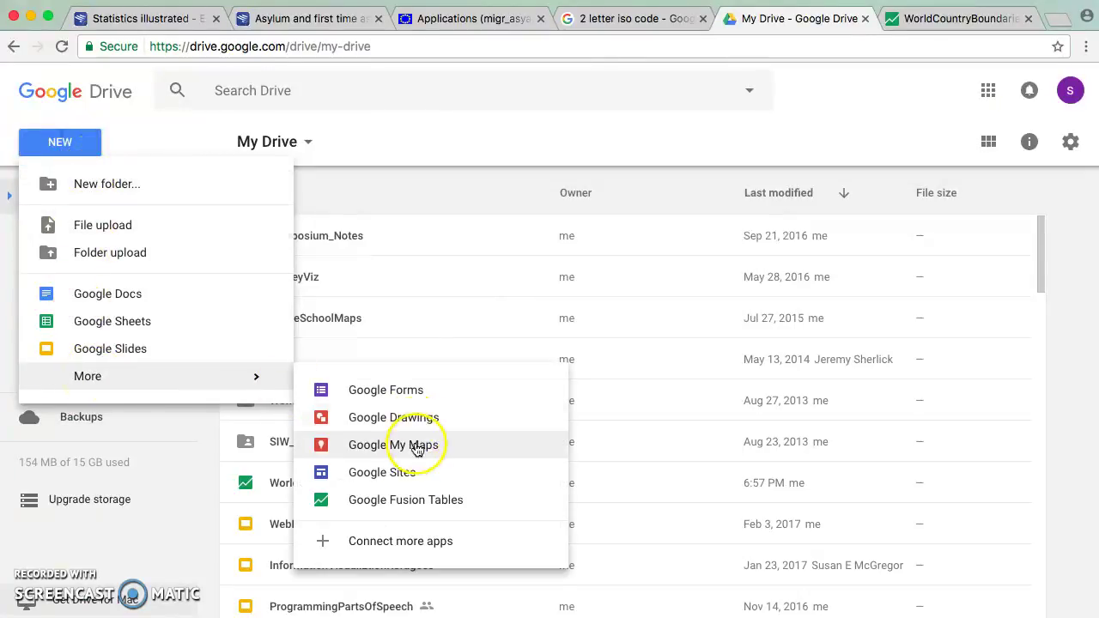
pyautogui.click(395, 502)
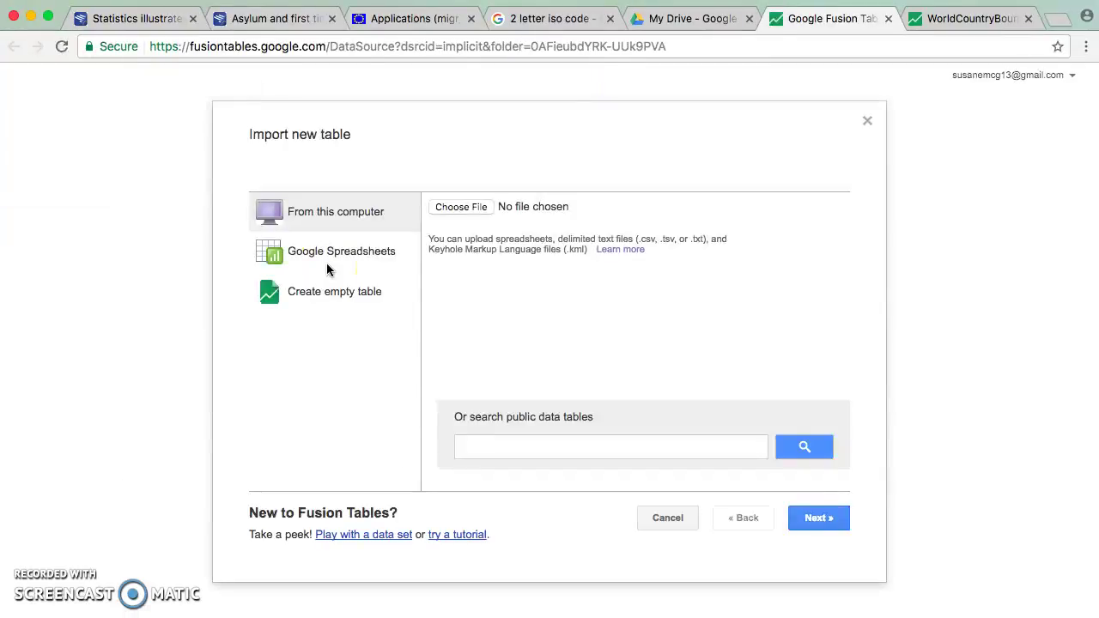
# Load Top5AsylumApps2016.csv from the Desktop for import, with column names in row 1.
pyautogui.click(458, 209)
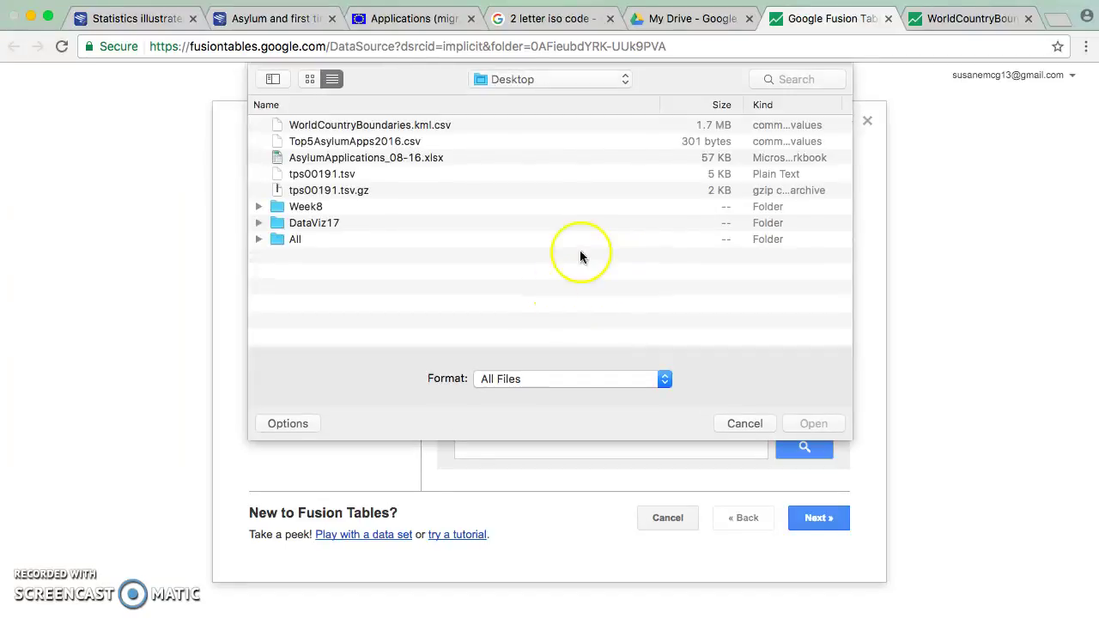
pyautogui.doubleClick(381, 142)
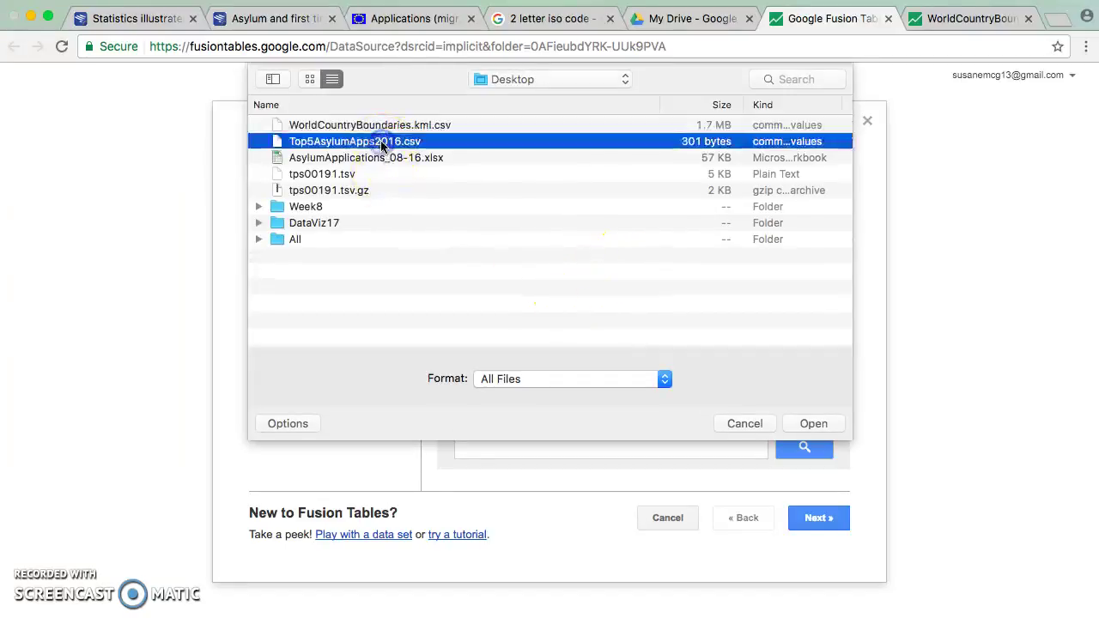
pyautogui.click(818, 519)
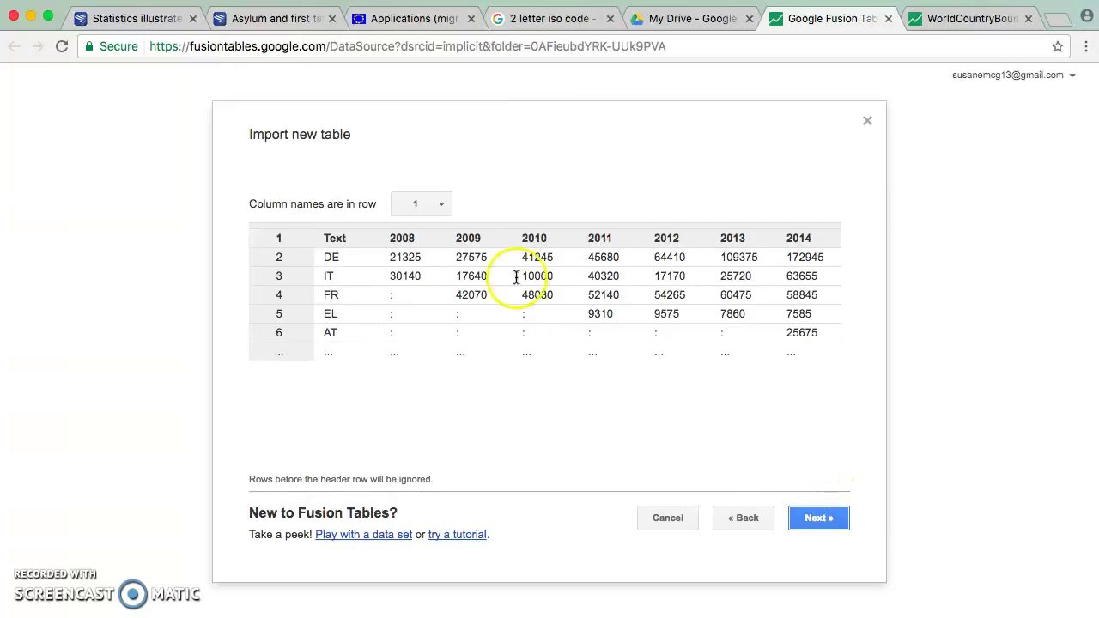
pyautogui.click(816, 518)
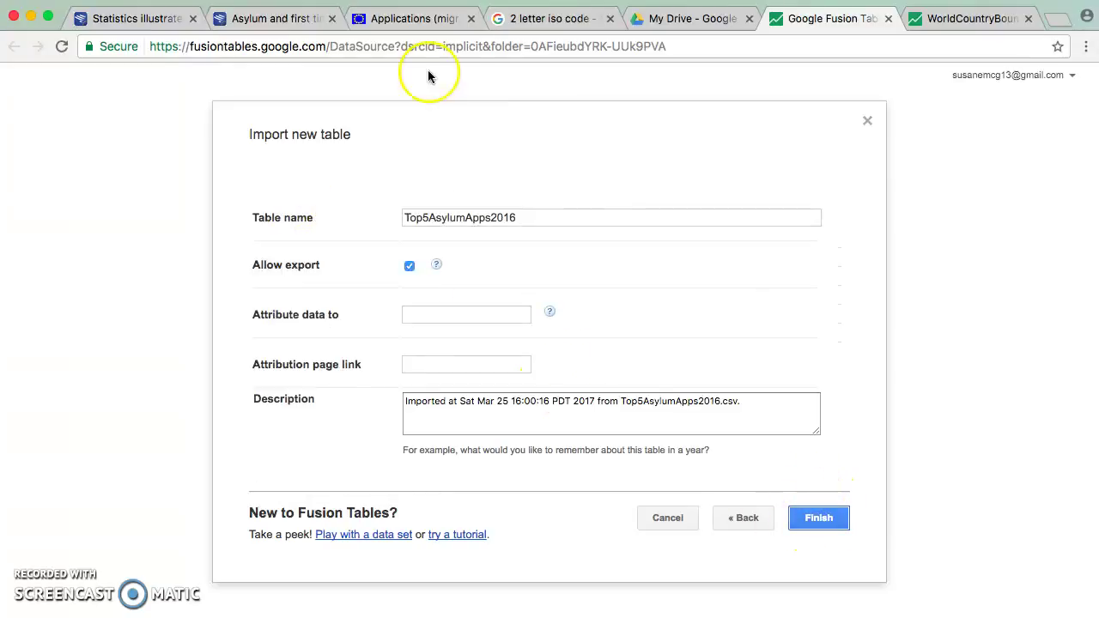
# Attribute the data to Eurostat, link the attribution to the Eurostat tps00191 dataset page's URL, and finish importing the table.
pyautogui.click(389, 21)
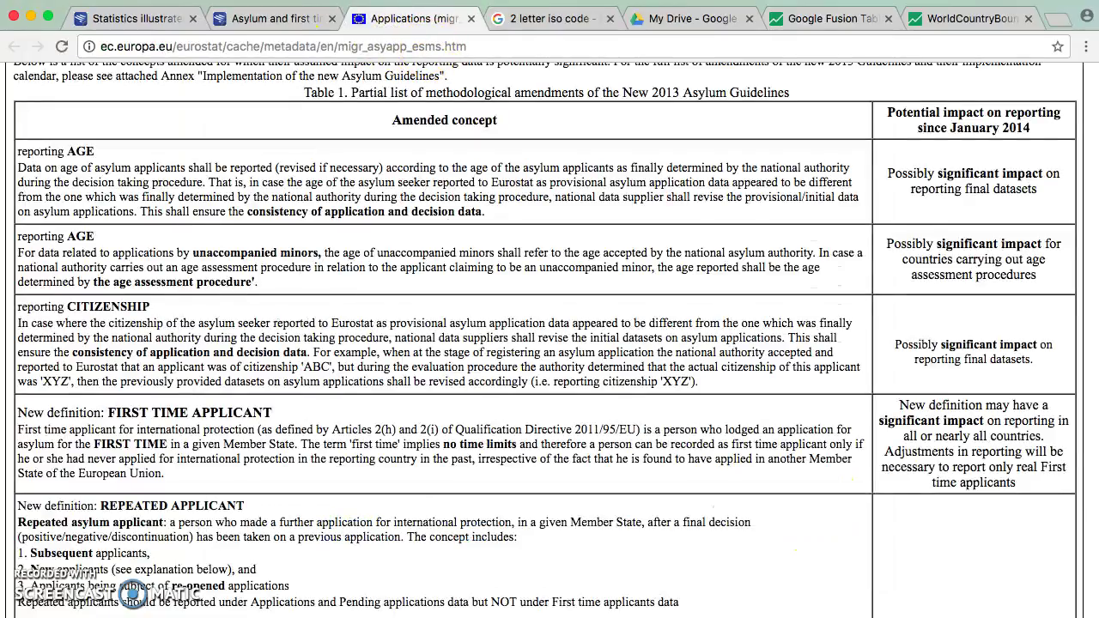
pyautogui.click(275, 18)
pyautogui.click(395, 46)
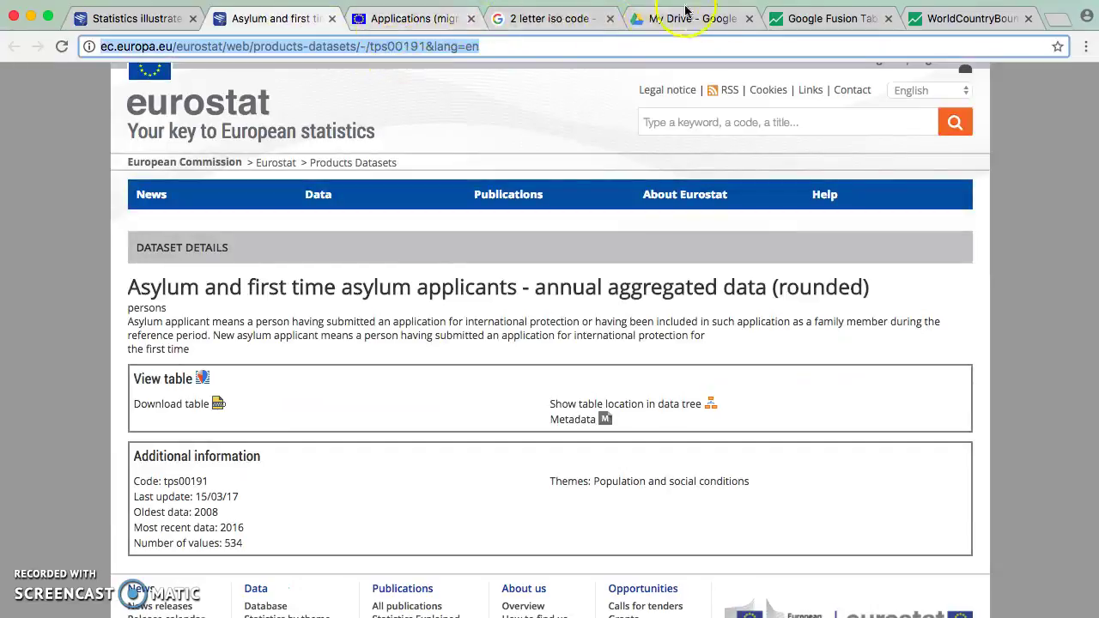
pyautogui.click(793, 23)
pyautogui.click(463, 316)
pyautogui.write('Eurostat')
pyautogui.press('Tab')
pyautogui.press('super+v')
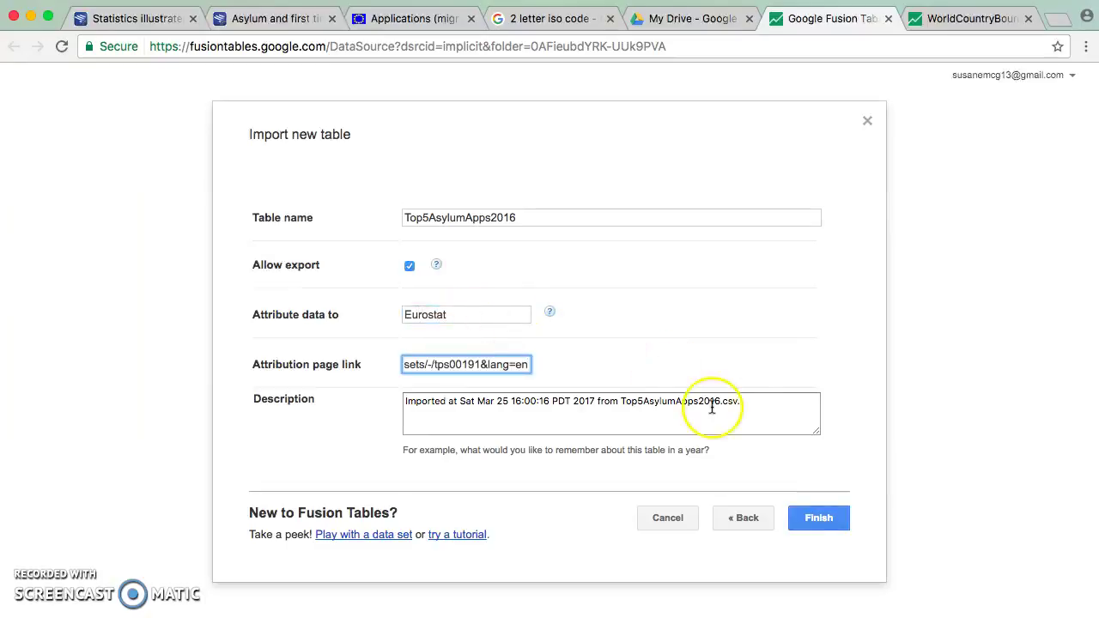
pyautogui.click(780, 413)
pyautogui.click(831, 533)
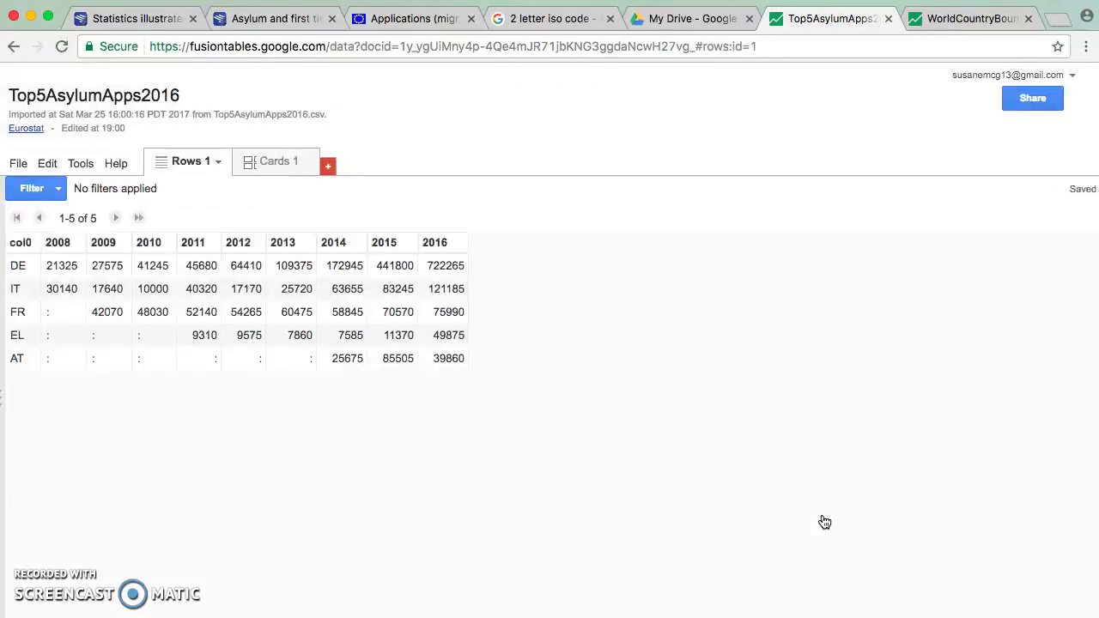
# Rename the country column col0 of the Top5AsylumApps2016 table to CountryCode and save the change.
pyautogui.click(412, 400)
pyautogui.click(28, 245)
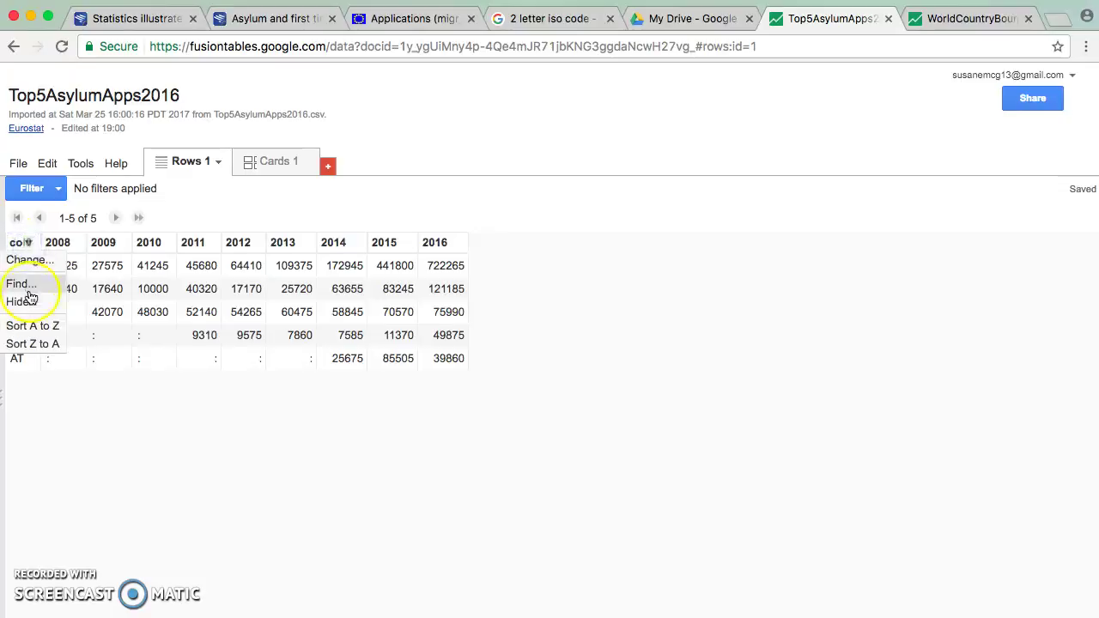
pyautogui.click(31, 263)
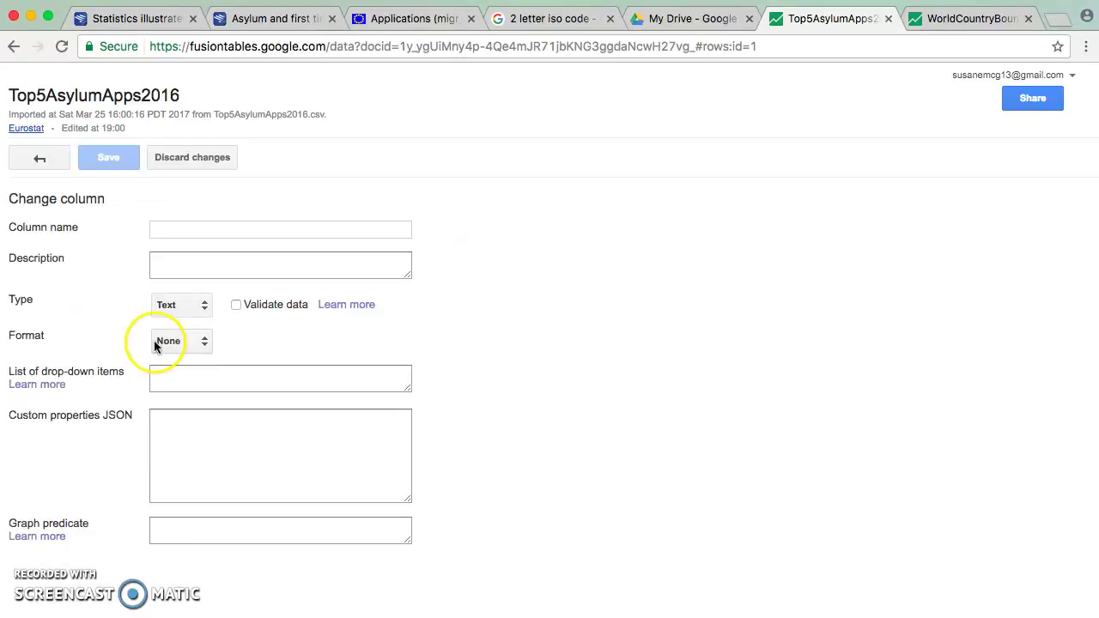
pyautogui.click(195, 229)
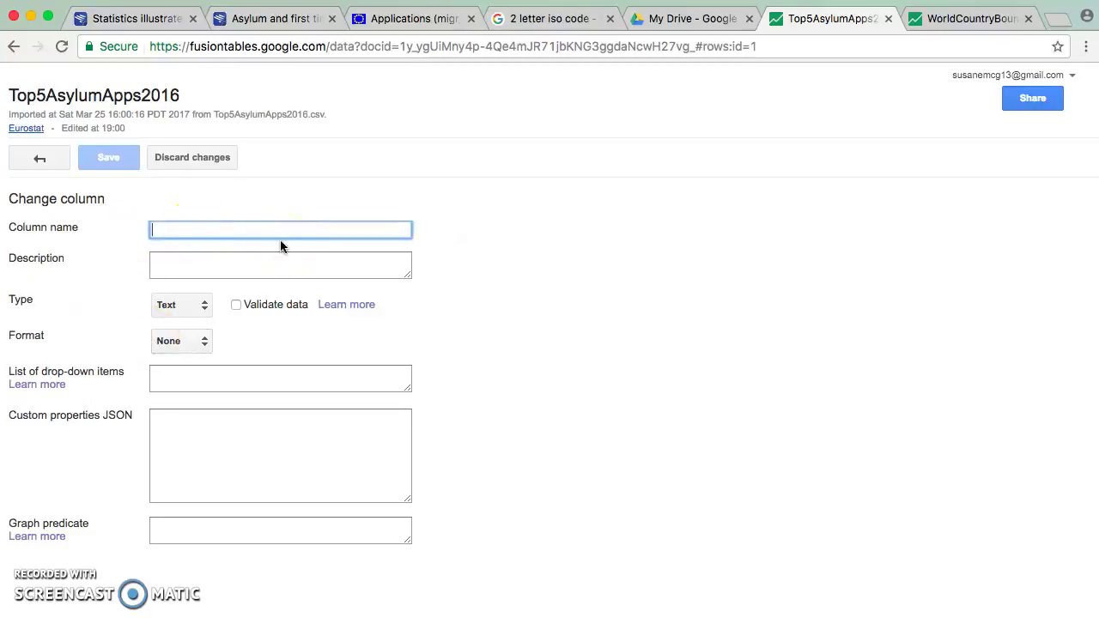
pyautogui.write('CountryCode')
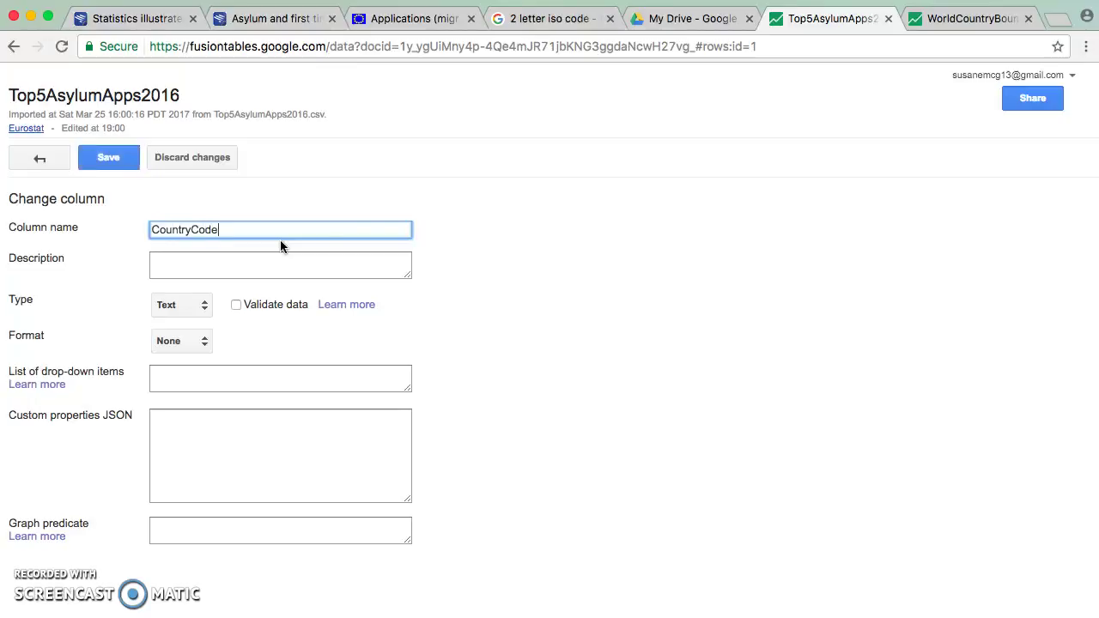
pyautogui.click(108, 157)
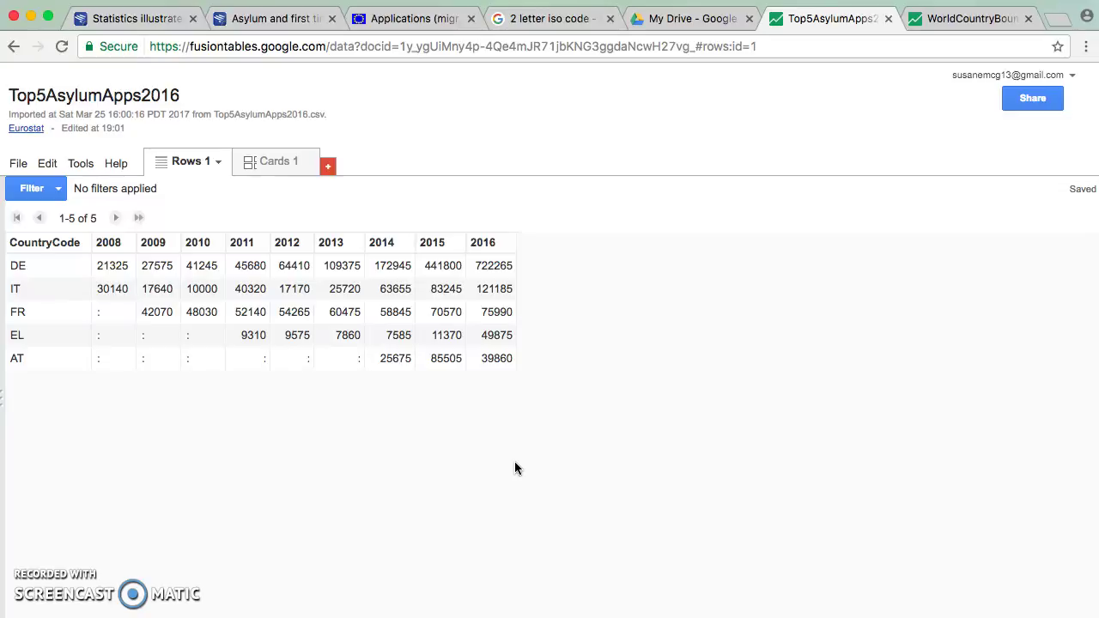
# Compare the ISO_2DIGIT column in the WorldCountryBoundaries rows with the CountryCode column of the Top5AsylumApps2016 table.
pyautogui.click(958, 18)
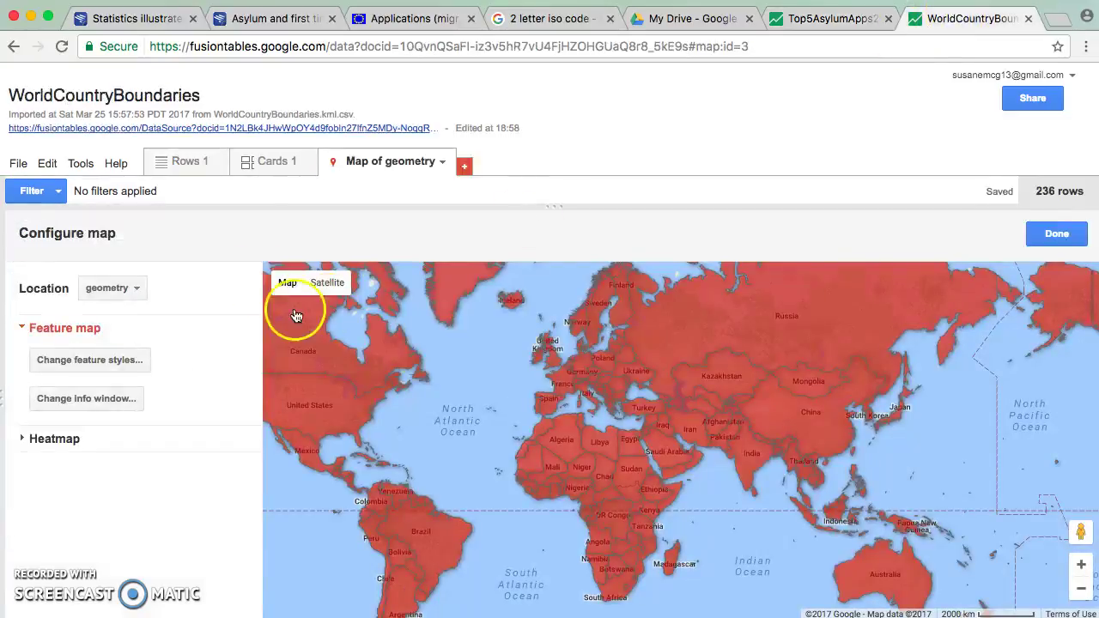
pyautogui.click(194, 169)
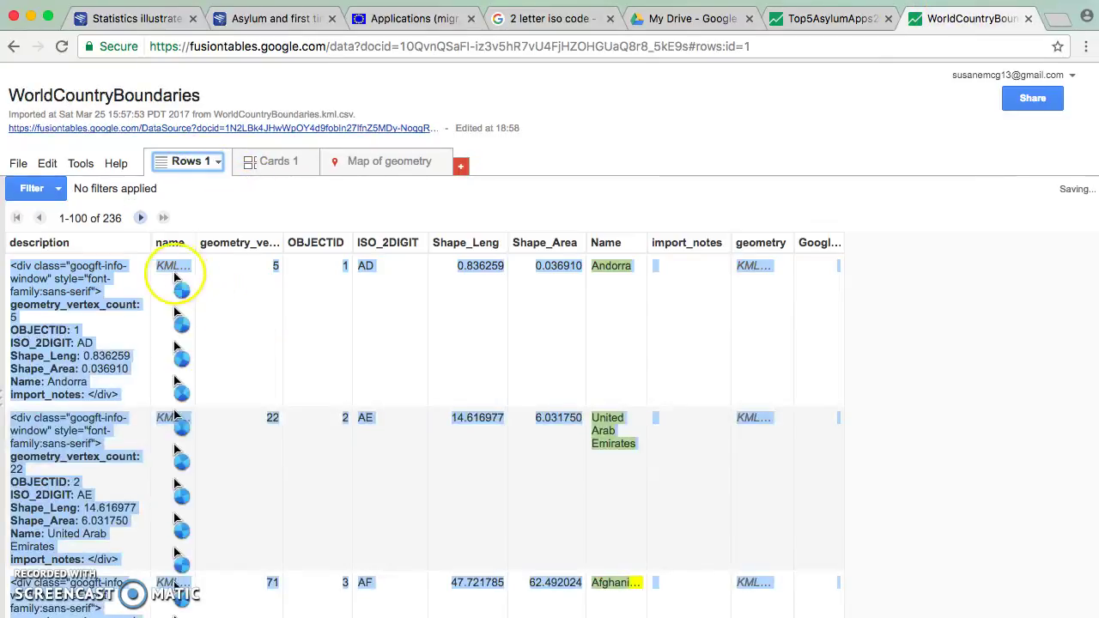
pyautogui.moveTo(596, 316); pyautogui.dragTo(618, 249)
pyautogui.click(391, 216)
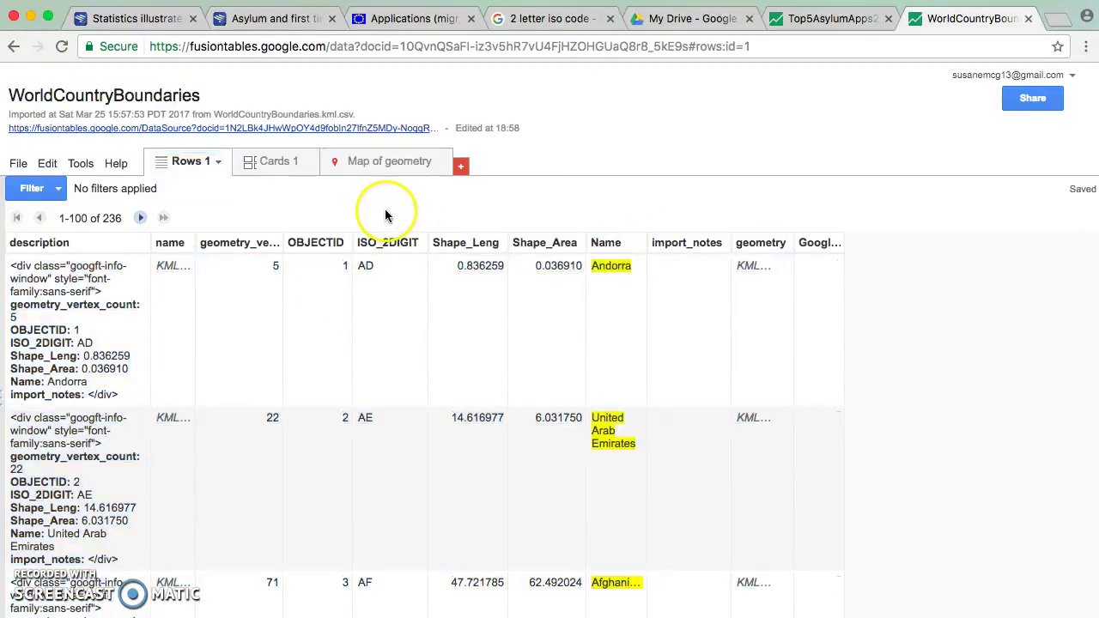
pyautogui.click(829, 18)
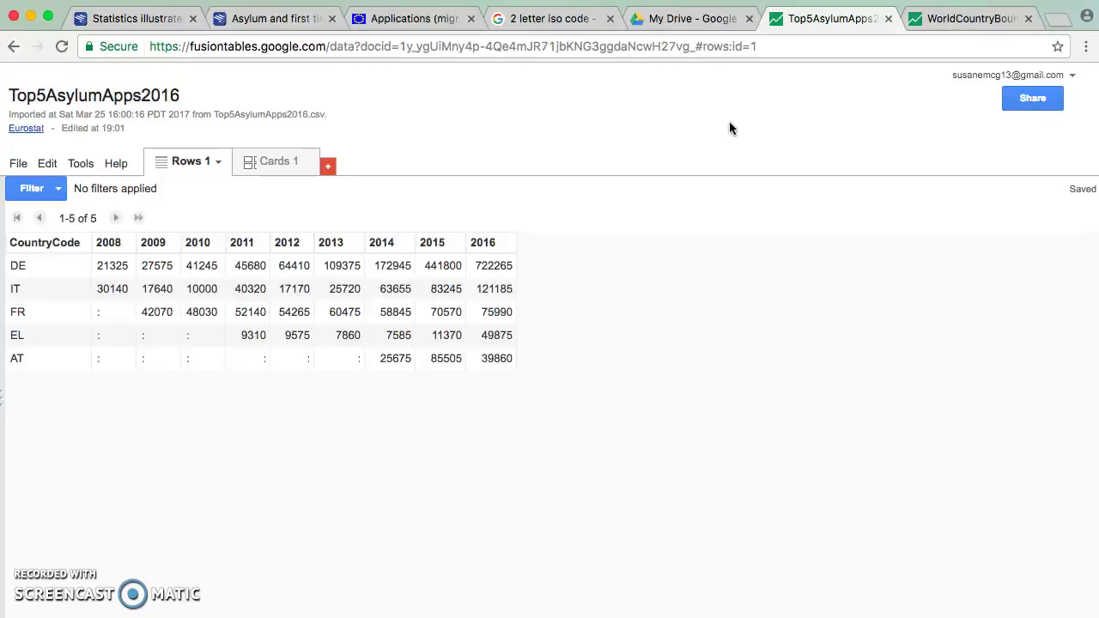
pyautogui.click(987, 18)
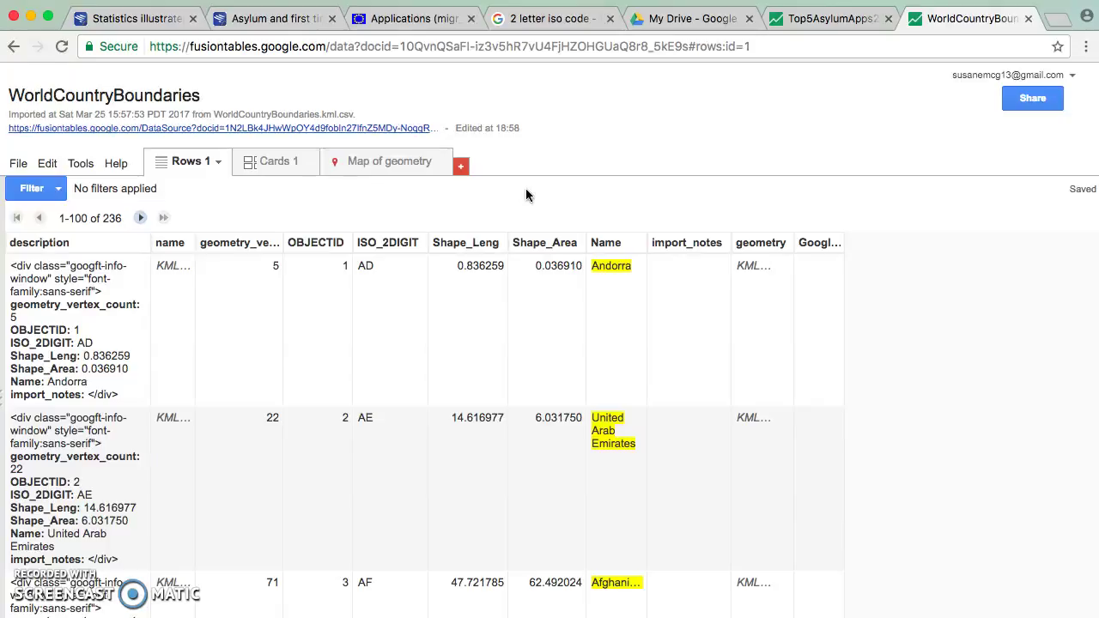
pyautogui.click(561, 207)
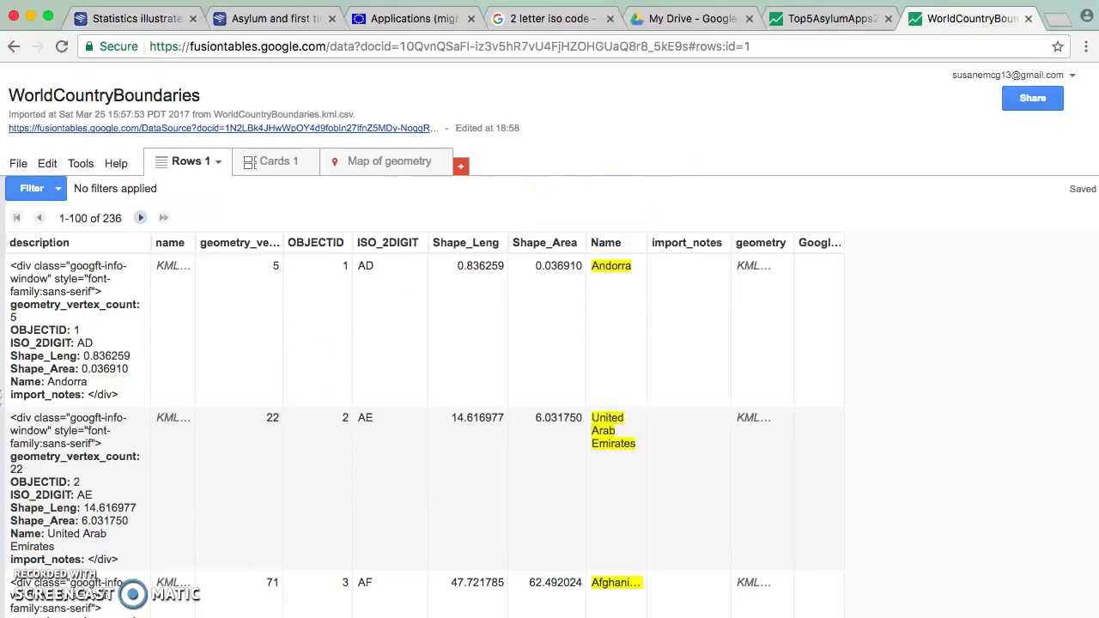
pyautogui.hotkey('ctrl', 'shift', 'Tab')
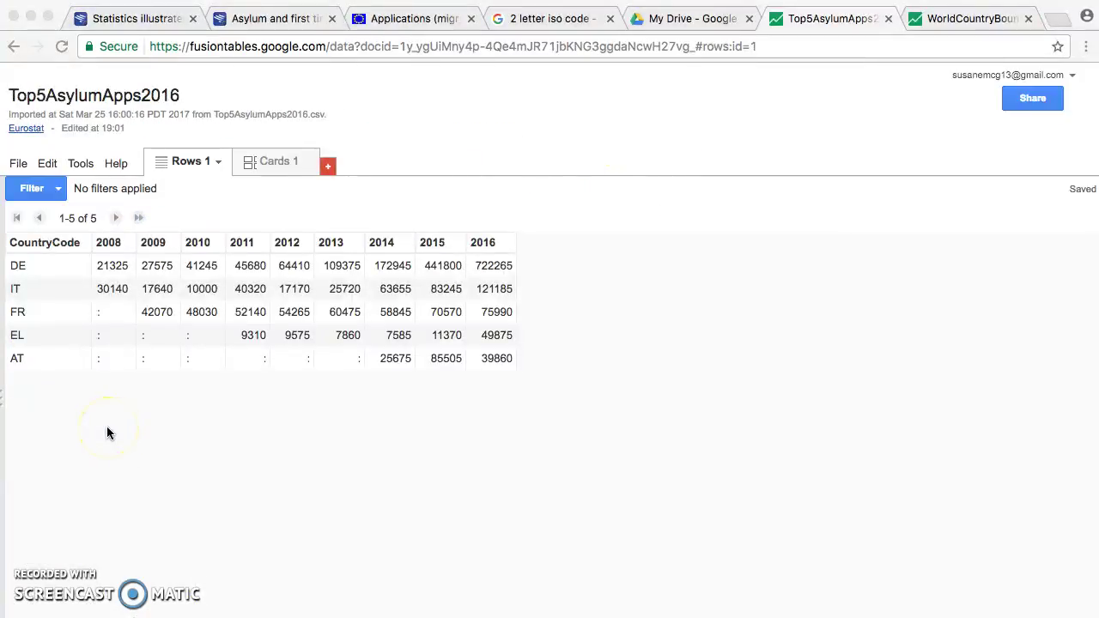
# Set up a merge of Top5AsylumApps2016 with the WorldCountryBoundaries table, matching CountryCode to ISO_2DIGIT.
pyautogui.click(21, 166)
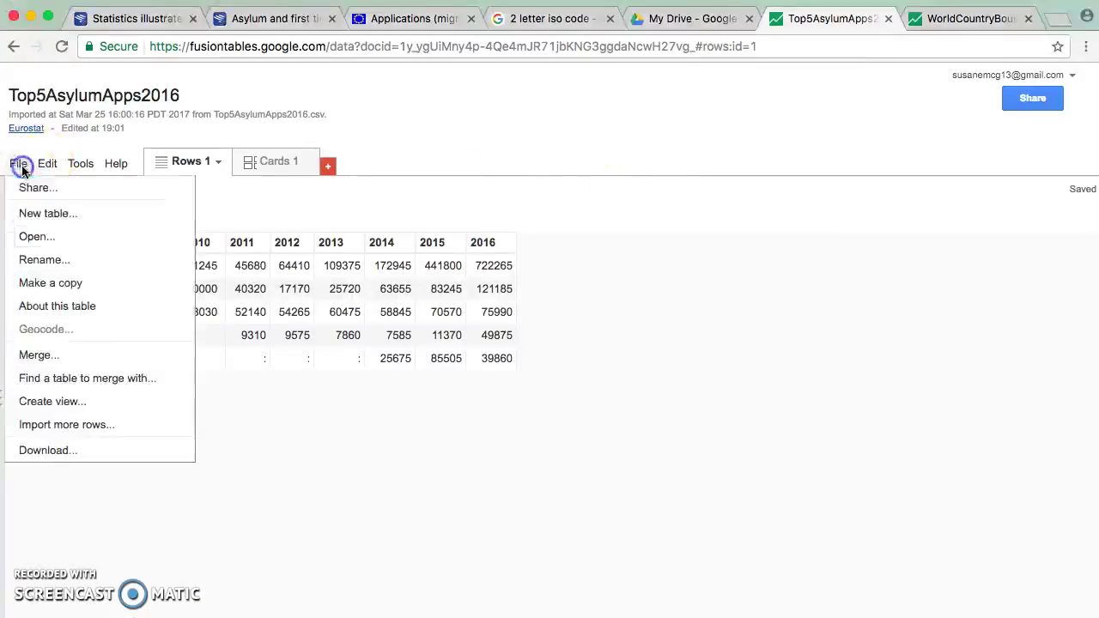
pyautogui.click(33, 355)
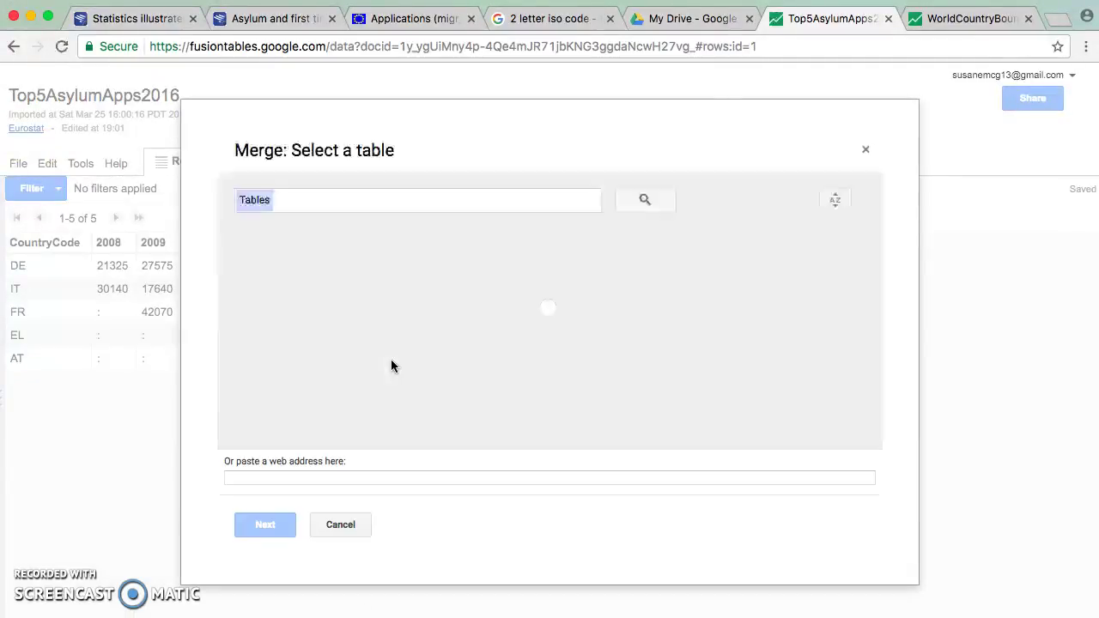
pyautogui.click(319, 338)
pyautogui.click(340, 372)
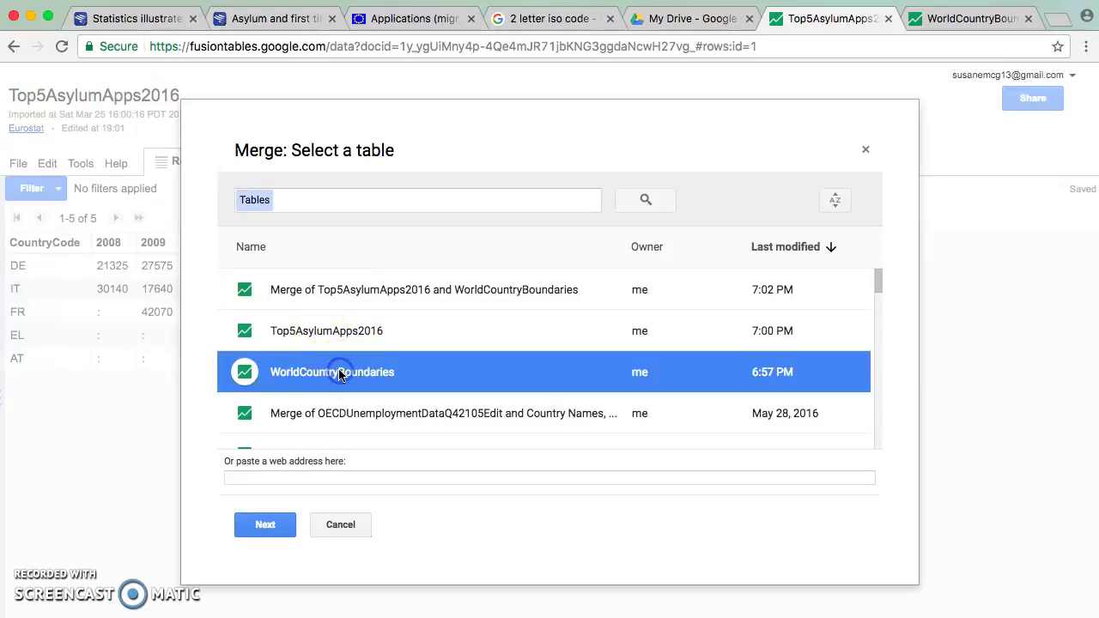
pyautogui.click(264, 524)
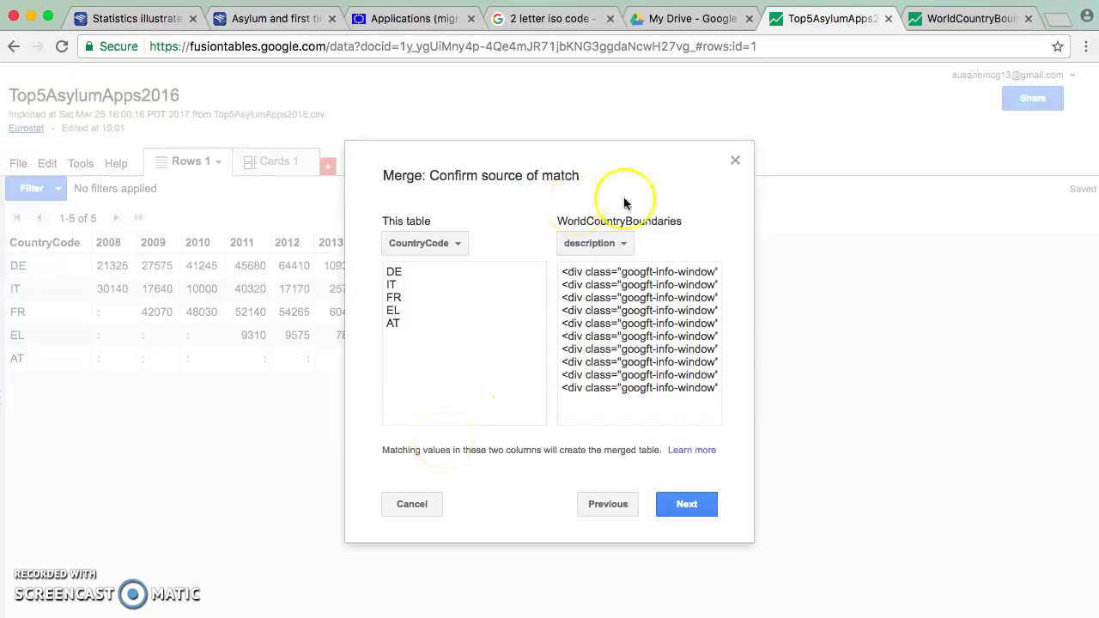
pyautogui.click(593, 244)
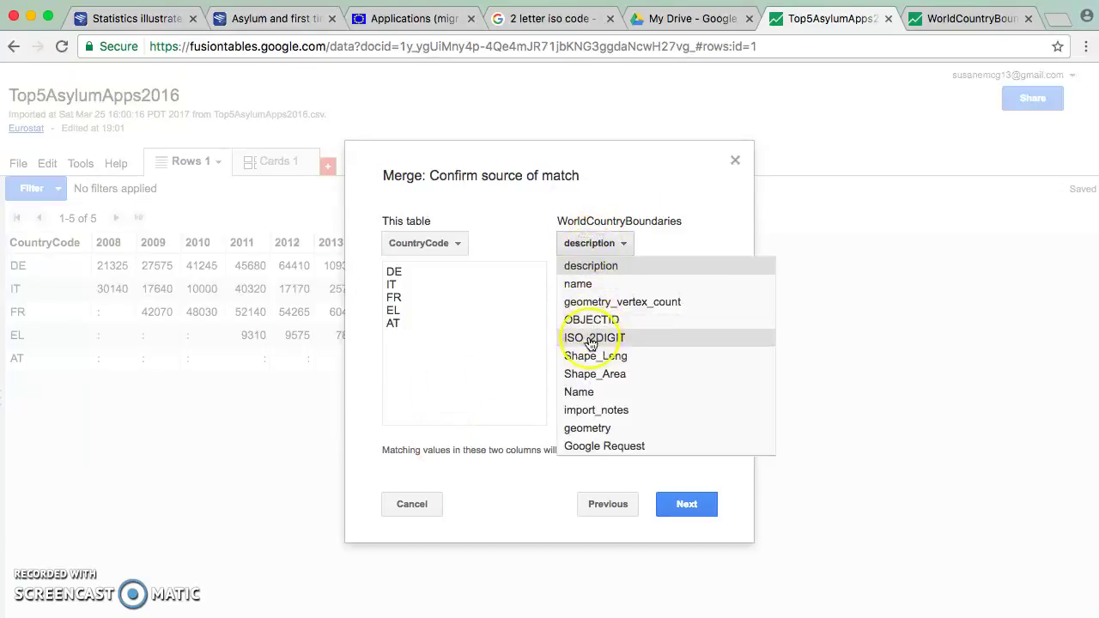
pyautogui.click(596, 337)
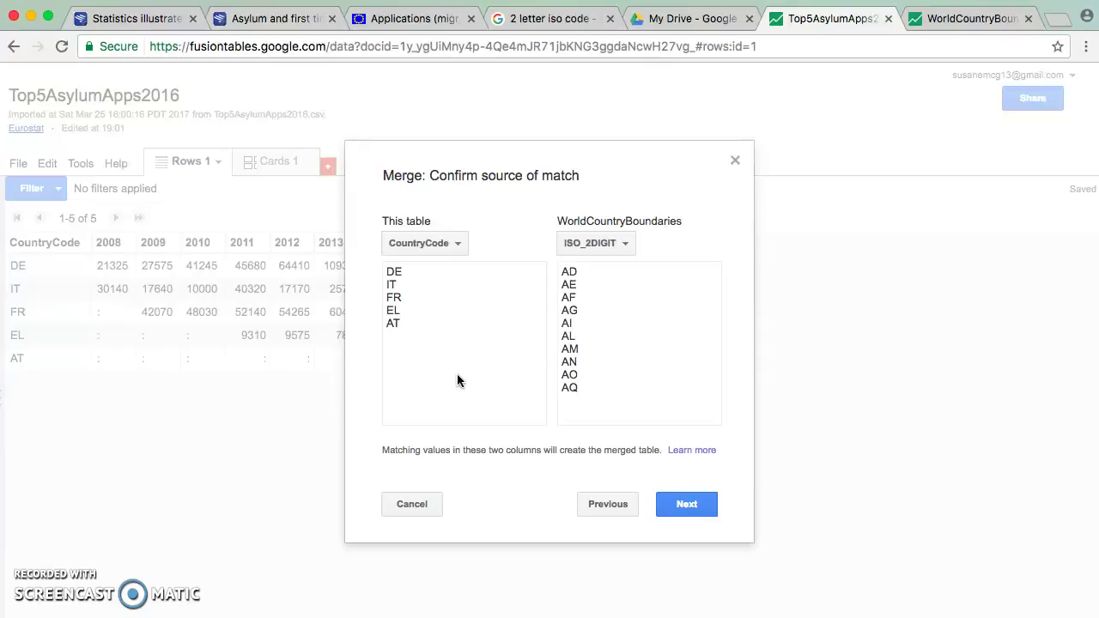
pyautogui.click(690, 506)
# Review the columns to include, keep them all selected, create the merged table and open it.
pyautogui.scroll(-5, 529, 392)
pyautogui.scroll(5, 530, 393)
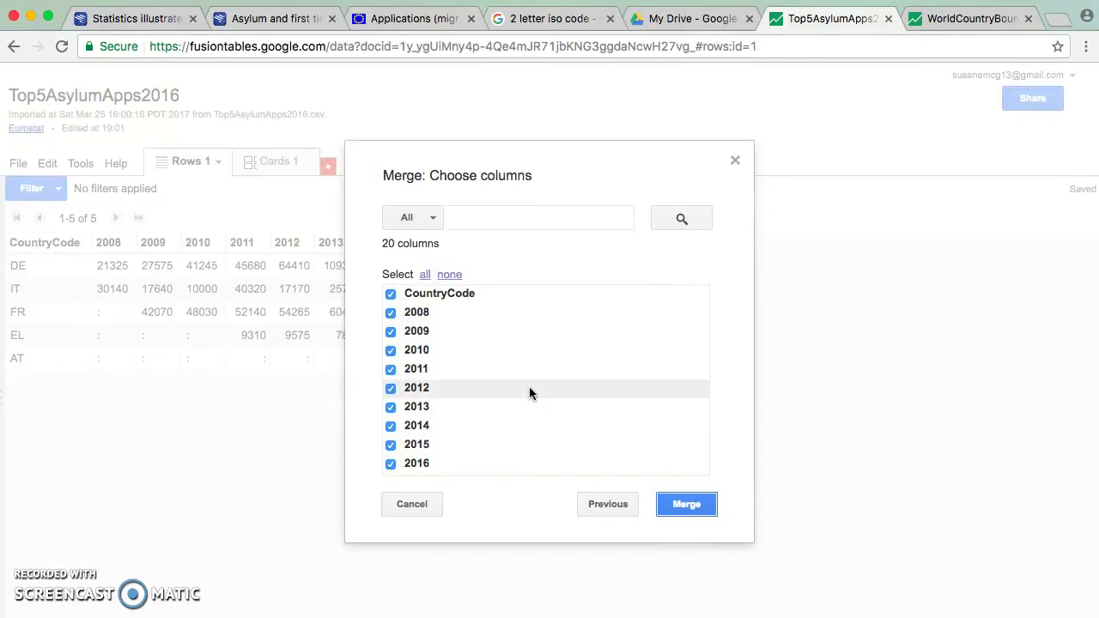
pyautogui.scroll(-5, 629, 419)
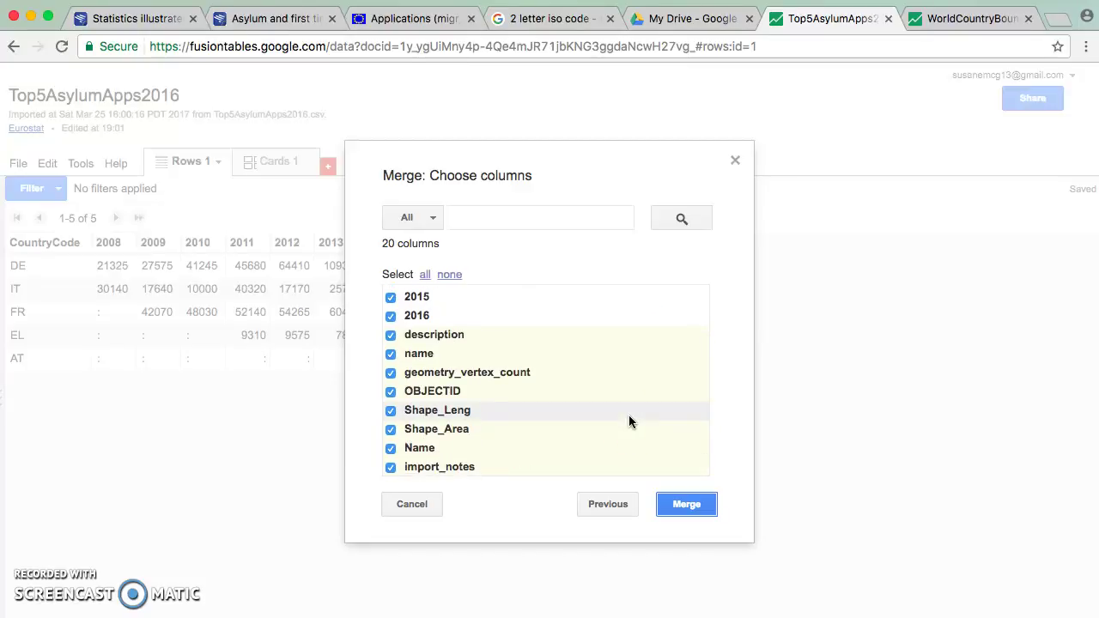
pyautogui.scroll(-1, 629, 415)
pyautogui.click(724, 505)
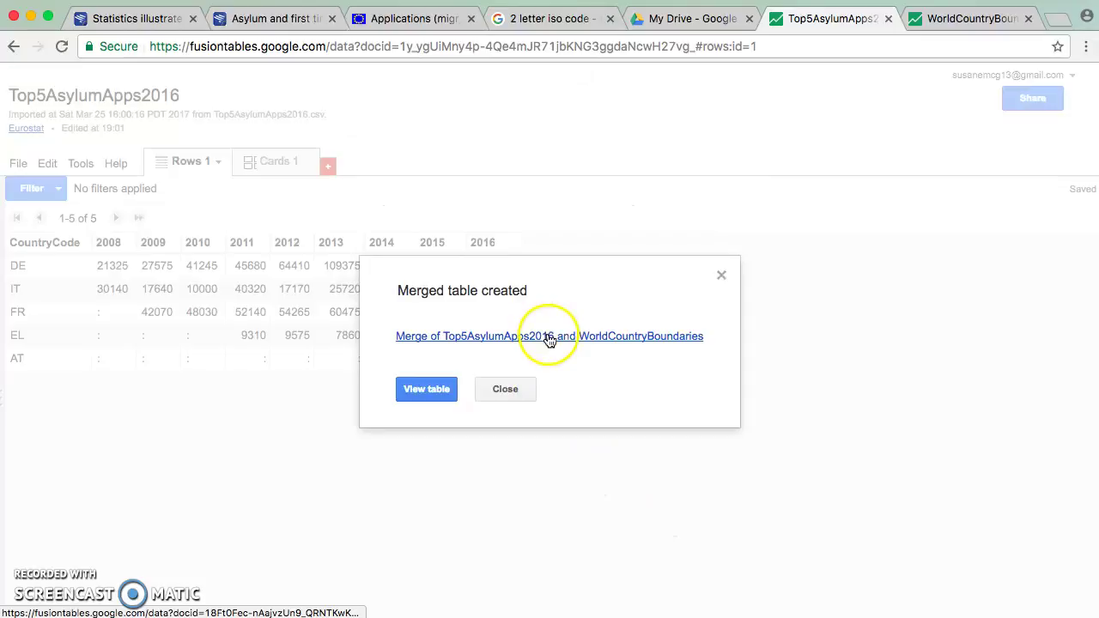
pyautogui.click(427, 389)
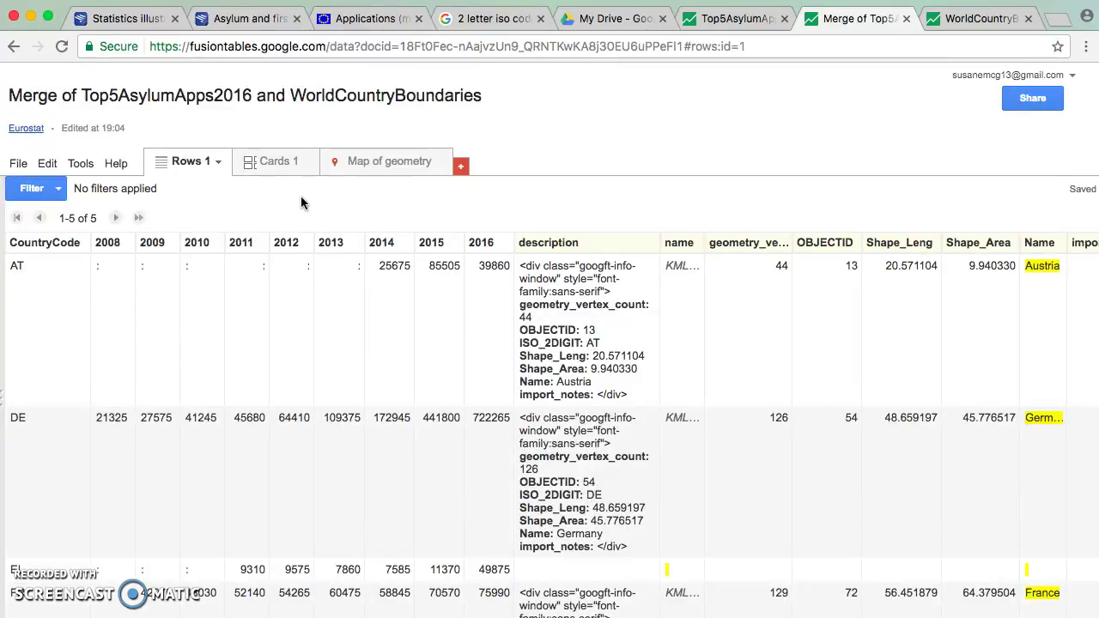
# Open the geometry map of the merged table and frame the highlighted countries in Europe.
pyautogui.click(359, 163)
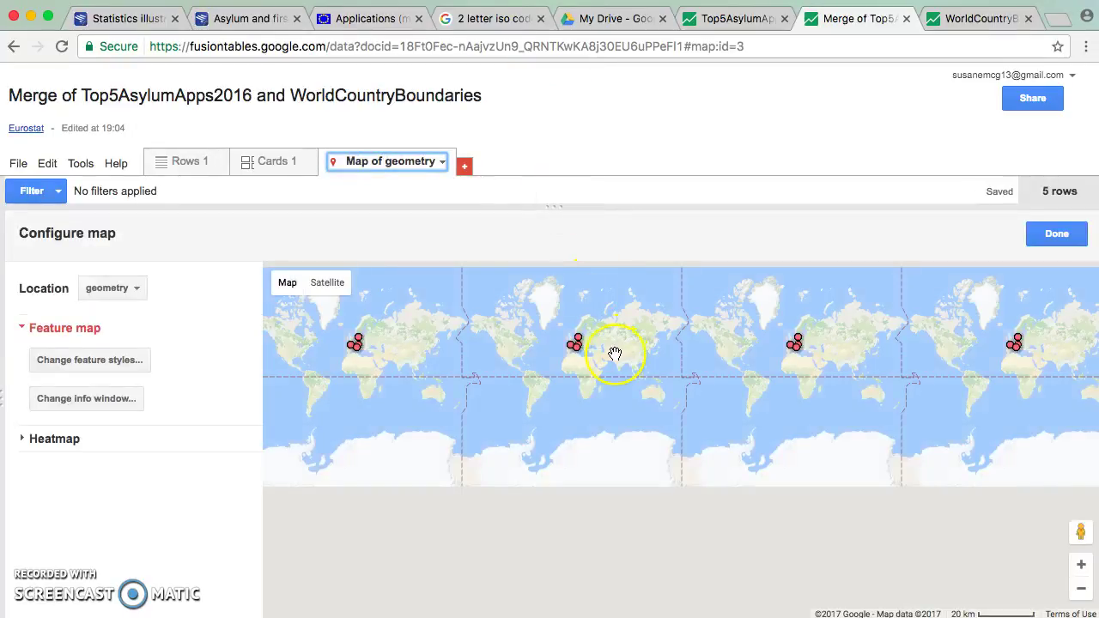
pyautogui.doubleClick(613, 353)
pyautogui.doubleClick(570, 347)
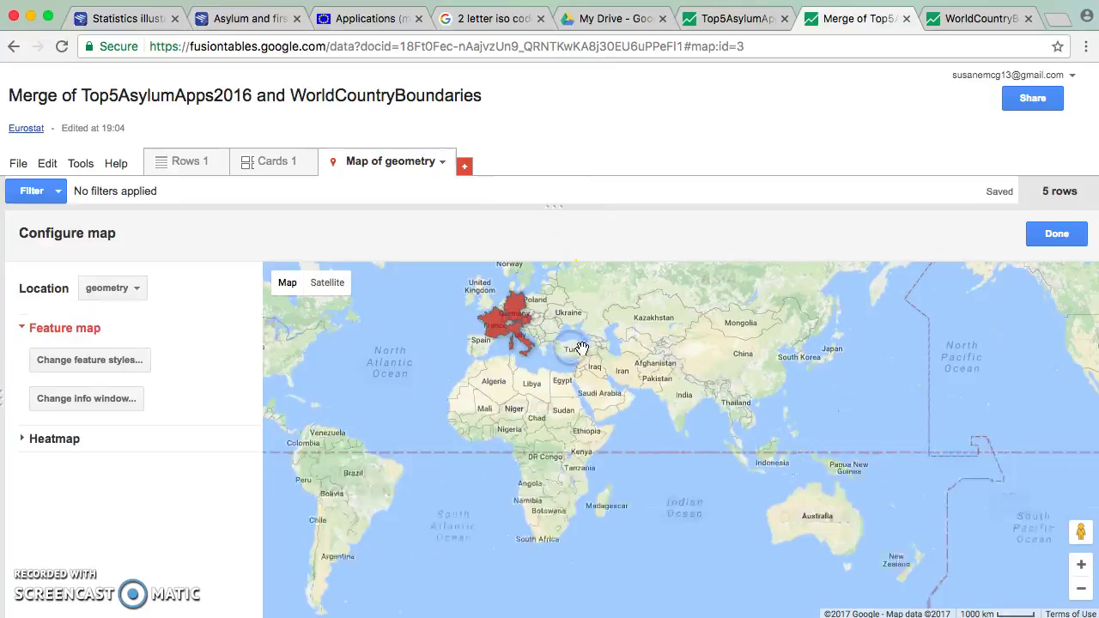
pyautogui.doubleClick(563, 337)
pyautogui.moveTo(563, 337); pyautogui.dragTo(629, 438)
pyautogui.doubleClick(630, 439)
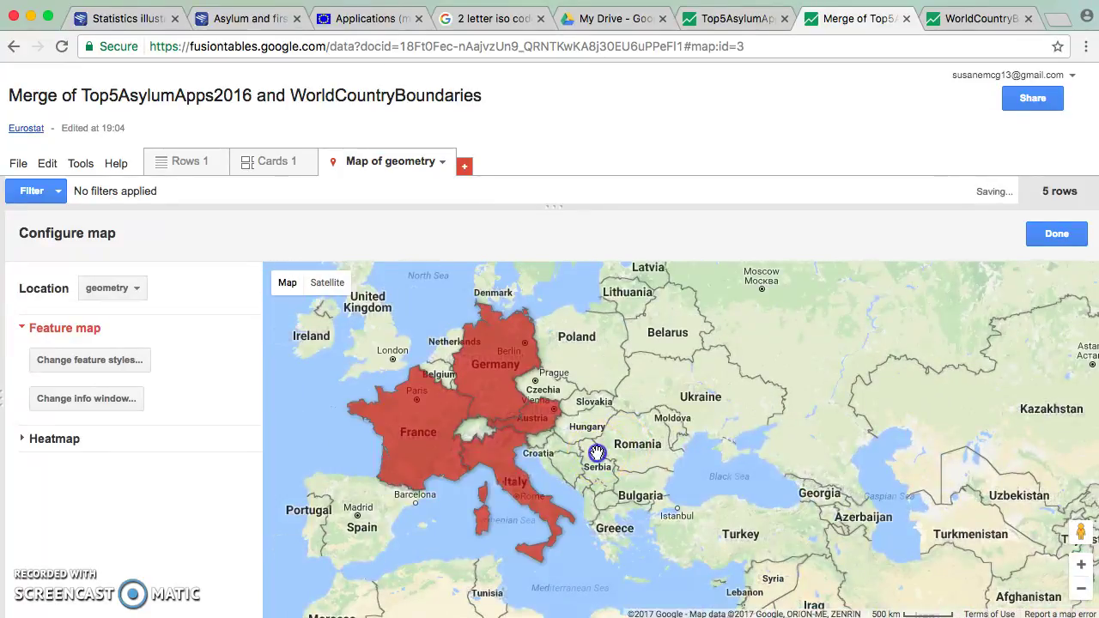
pyautogui.moveTo(523, 449); pyautogui.dragTo(558, 425)
# Check the info windows of Italy, Austria, Germany and France on the map, closing each one after viewing.
pyautogui.click(518, 500)
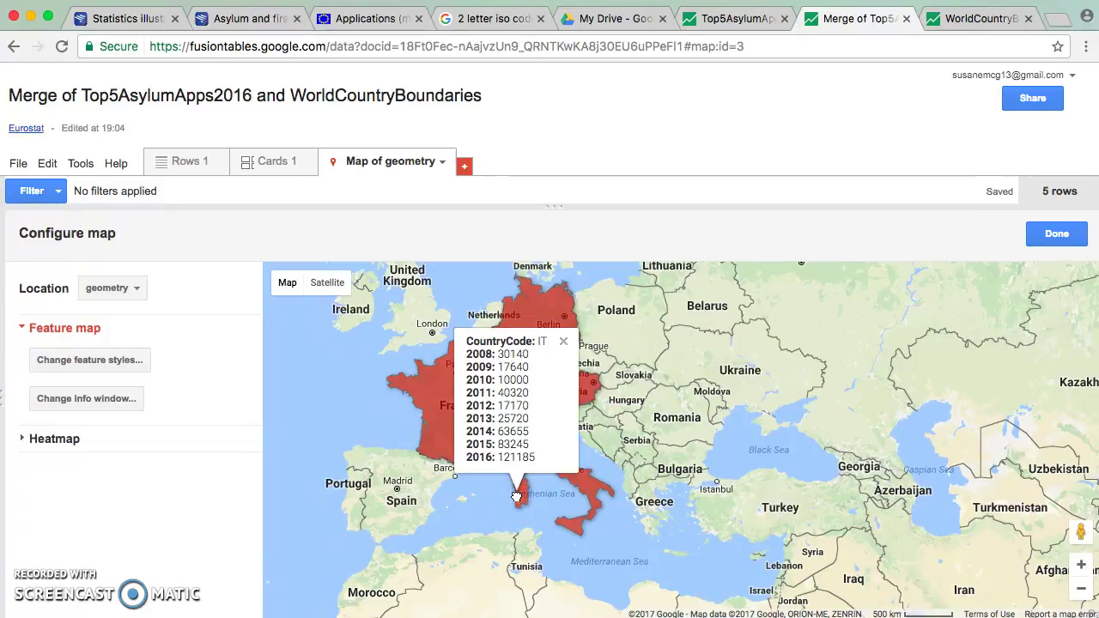
pyautogui.click(563, 341)
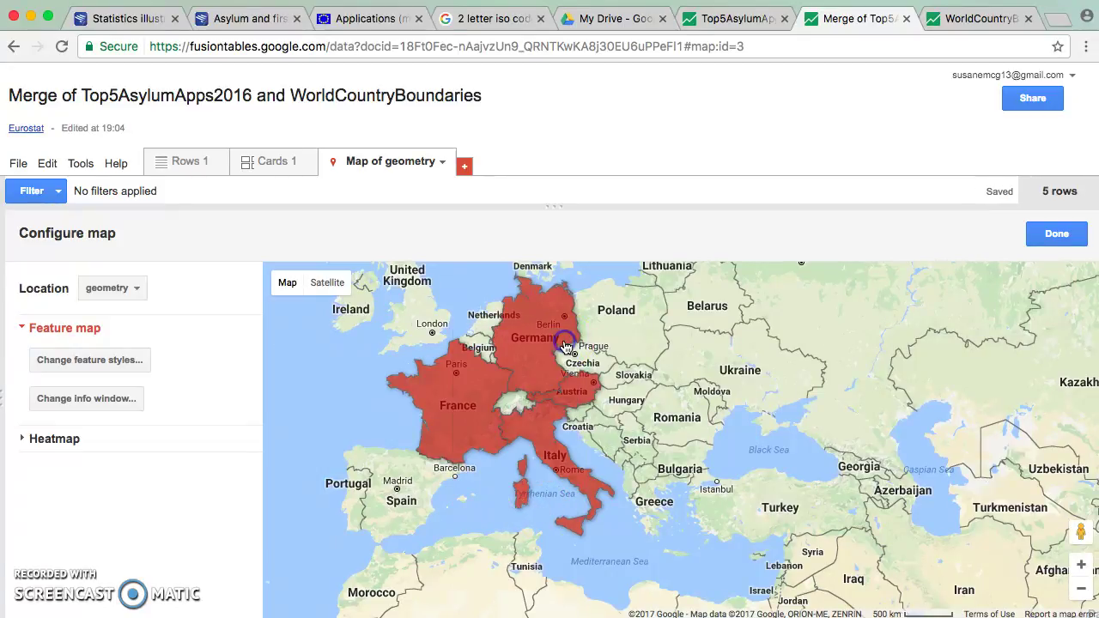
pyautogui.click(587, 398)
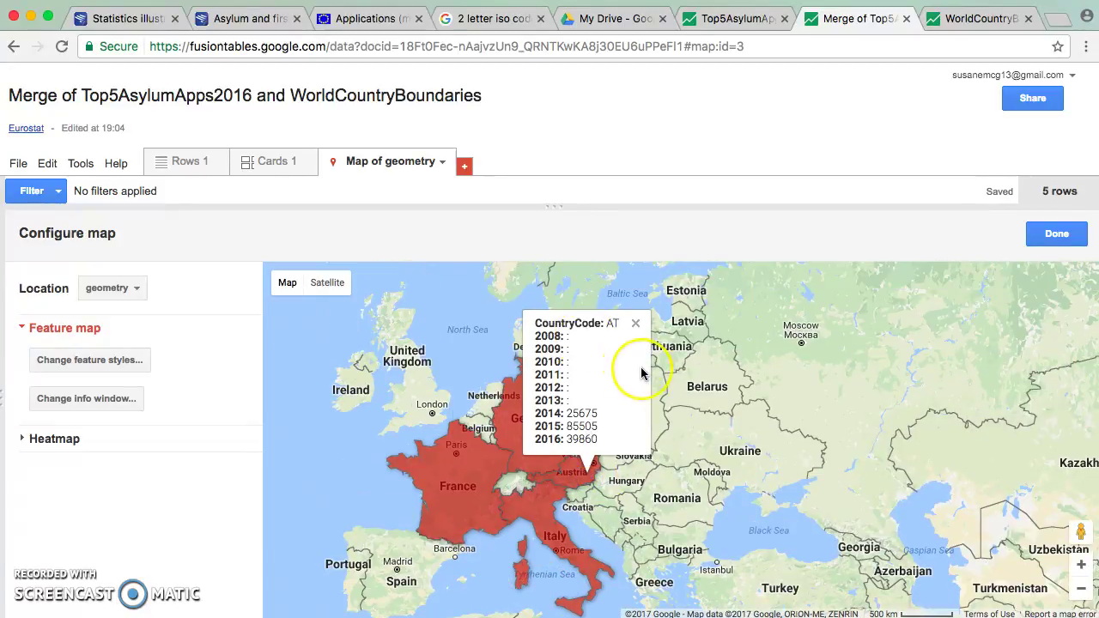
pyautogui.click(636, 325)
pyautogui.click(548, 404)
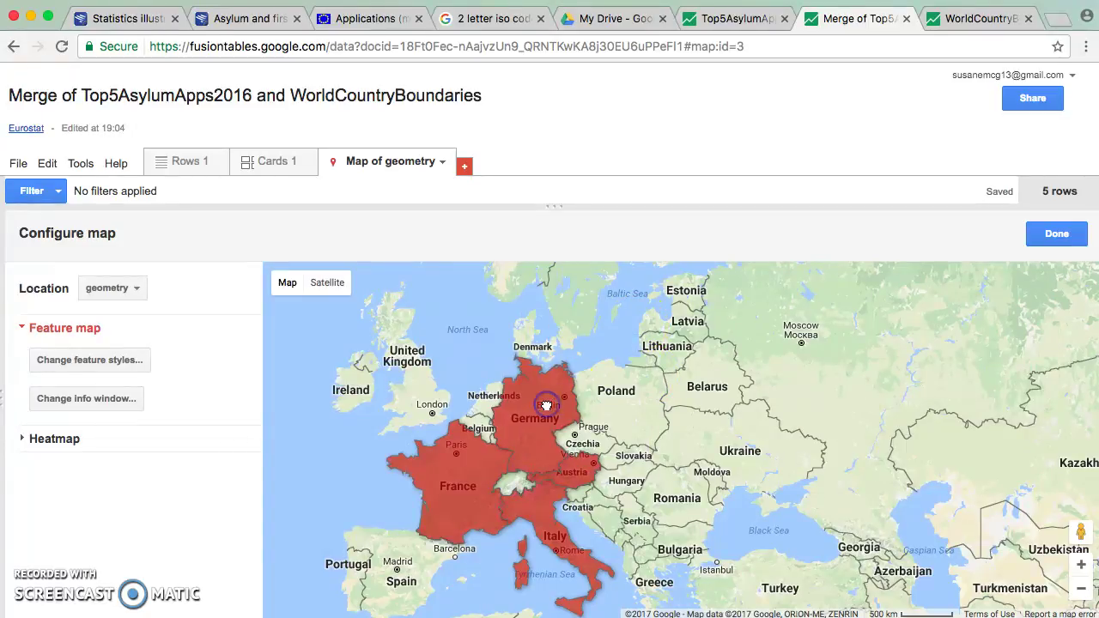
pyautogui.click(596, 324)
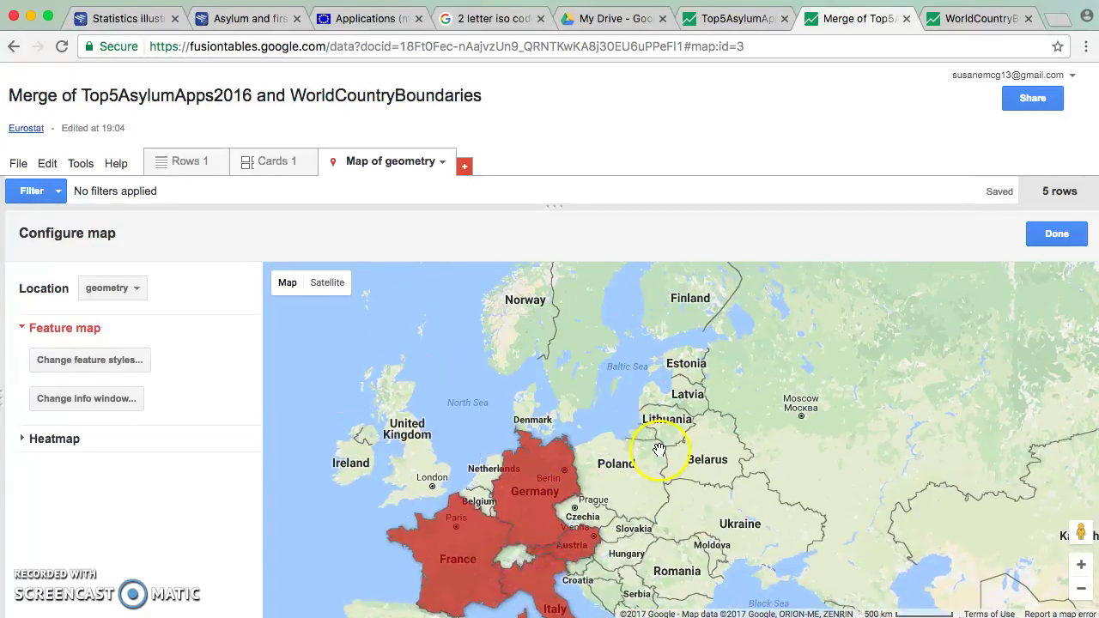
pyautogui.scroll(-1, 659, 448)
pyautogui.moveTo(692, 486); pyautogui.dragTo(646, 402)
pyautogui.click(491, 361)
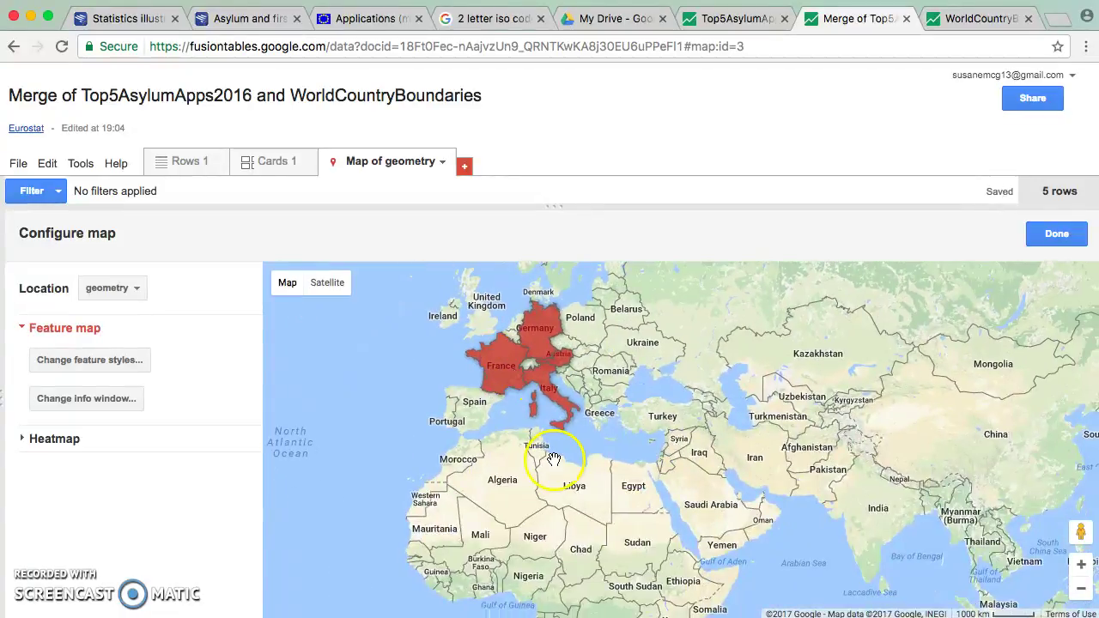
pyautogui.click(539, 322)
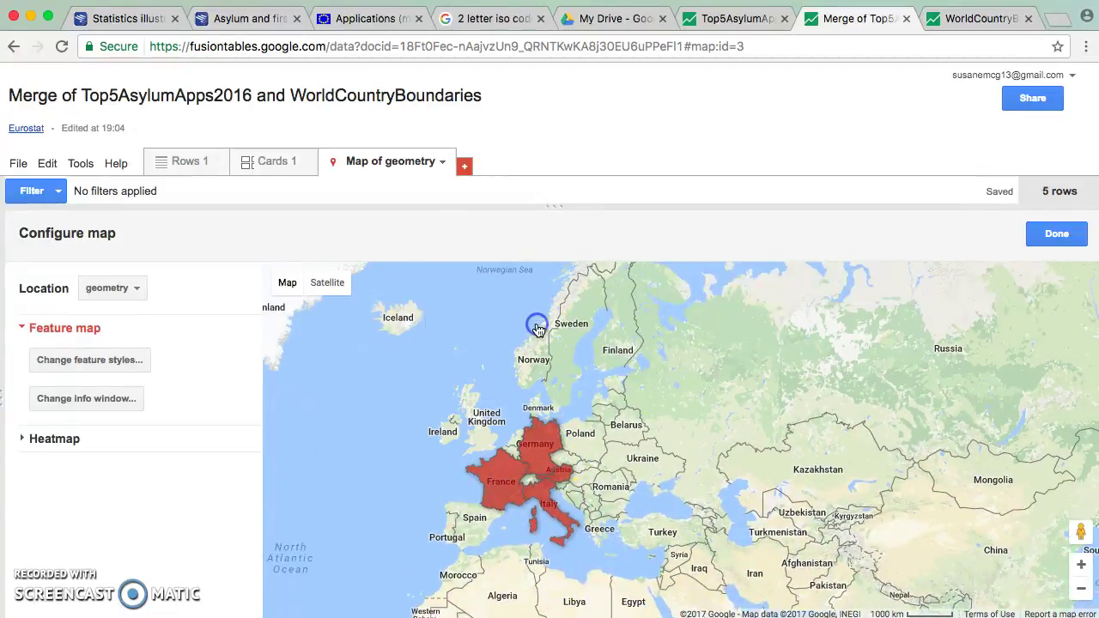
# Return to the merged table's rows and examine the country codes alongside their matched boundary data.
pyautogui.click(185, 161)
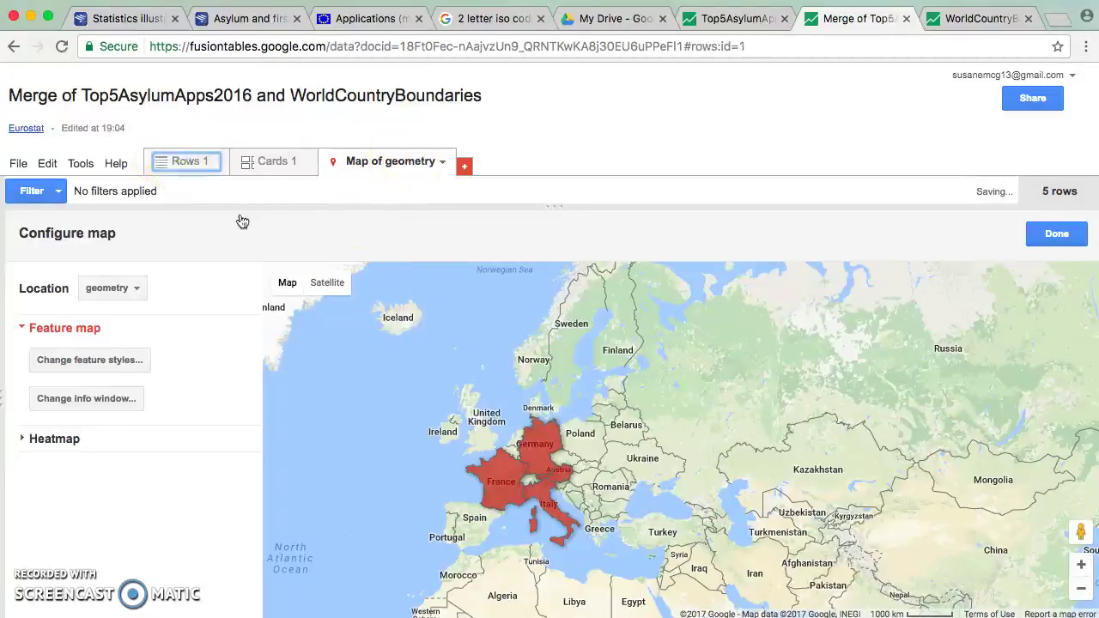
pyautogui.scroll(-5, 73, 478)
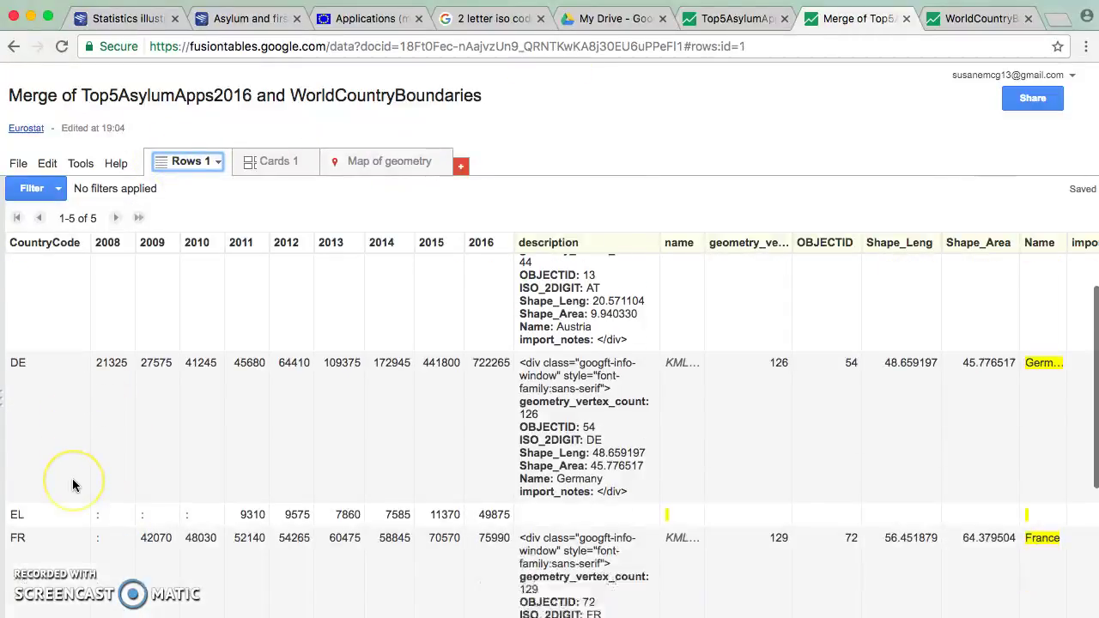